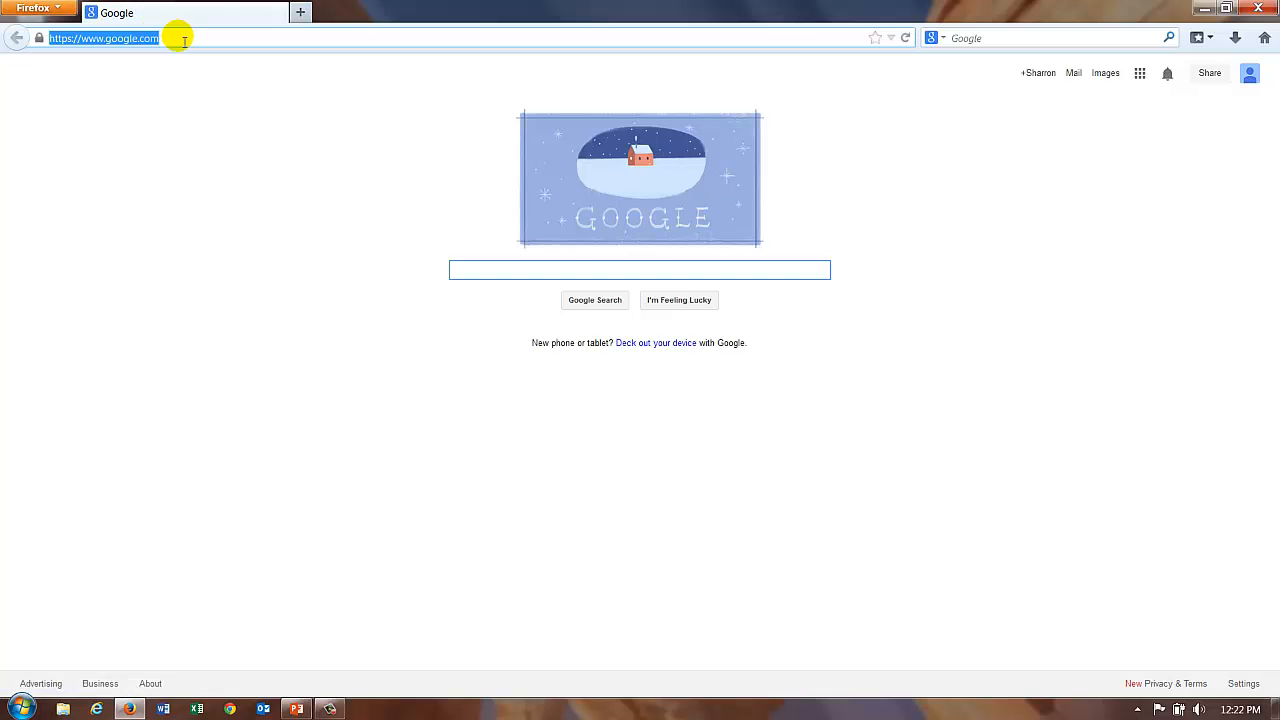
# Step: Load moodle.gcsnc.com, log in, and open the Moodle Demo course from My courses
pyautogui.write('moodle.gcsnc.com/')
pyautogui.press('Return')
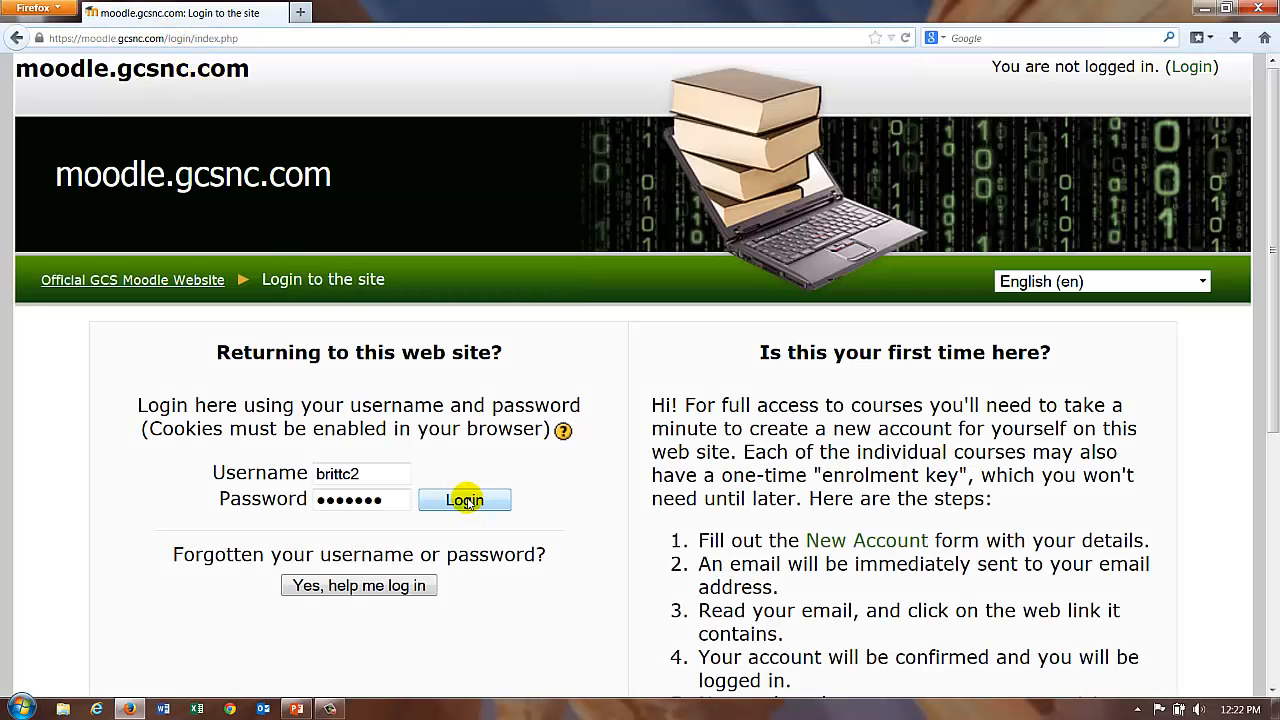
pyautogui.click(465, 500)
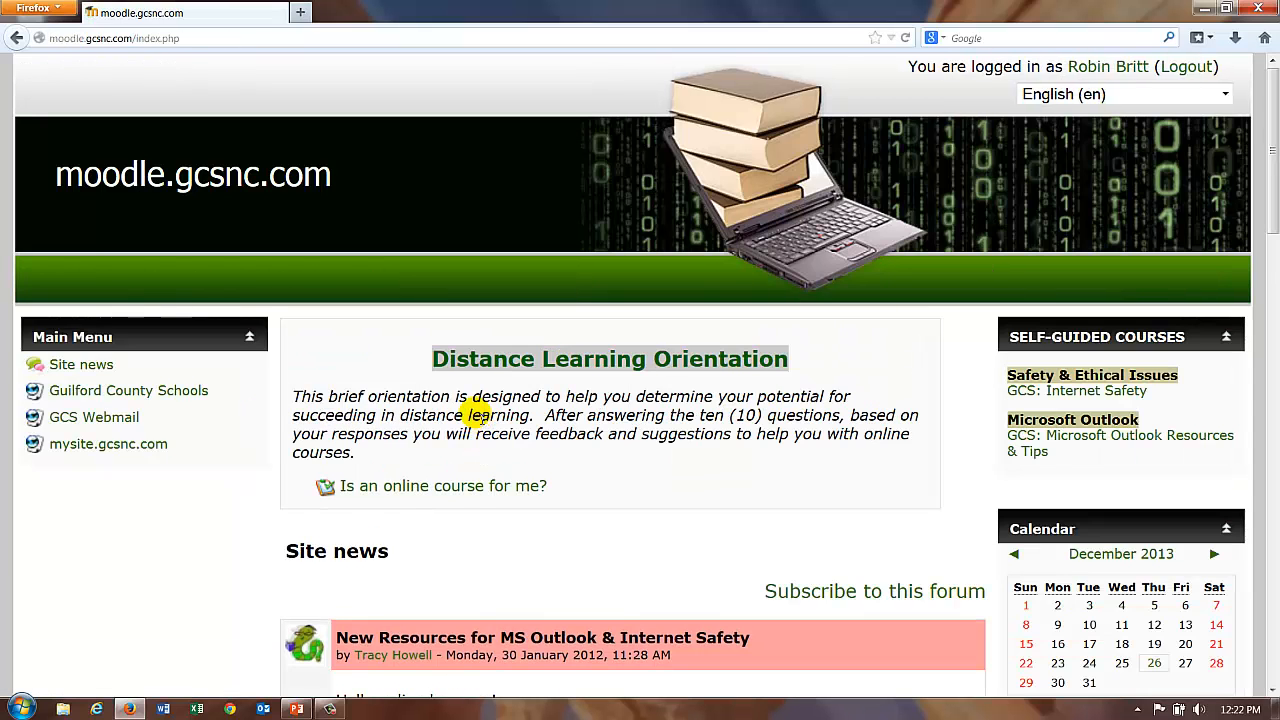
pyautogui.scroll(-5, 474, 414)
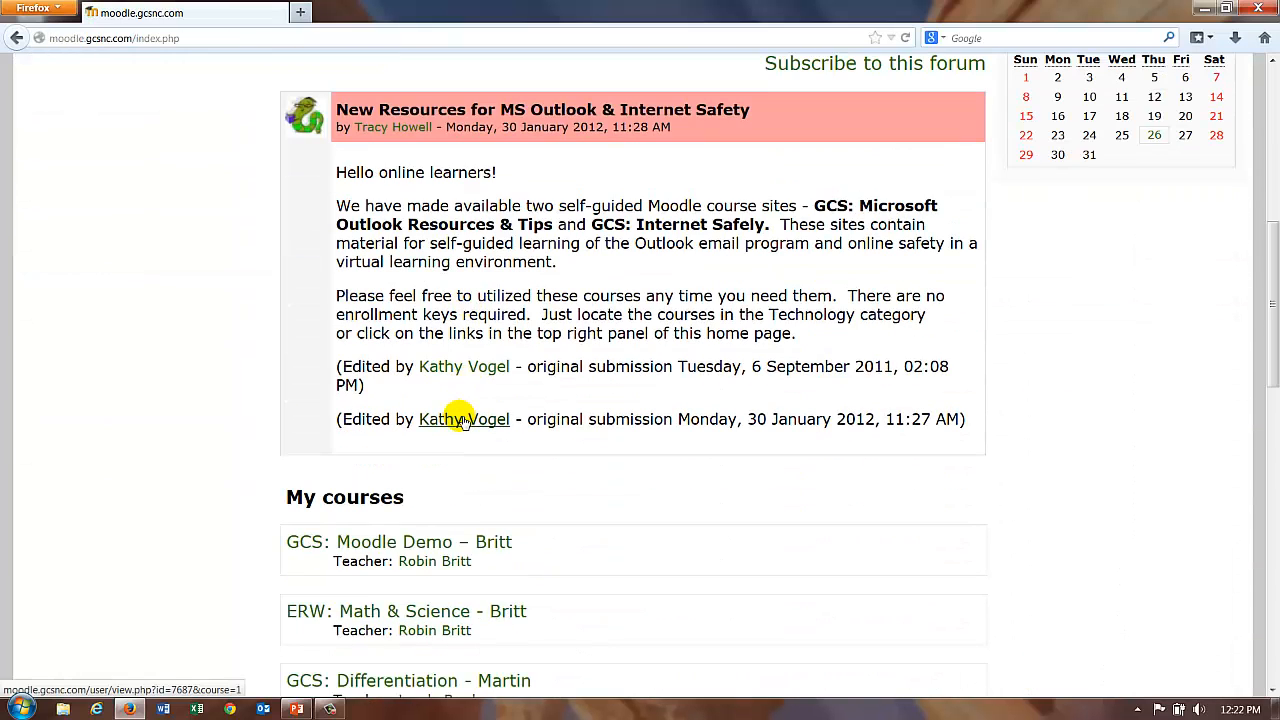
pyautogui.click(432, 544)
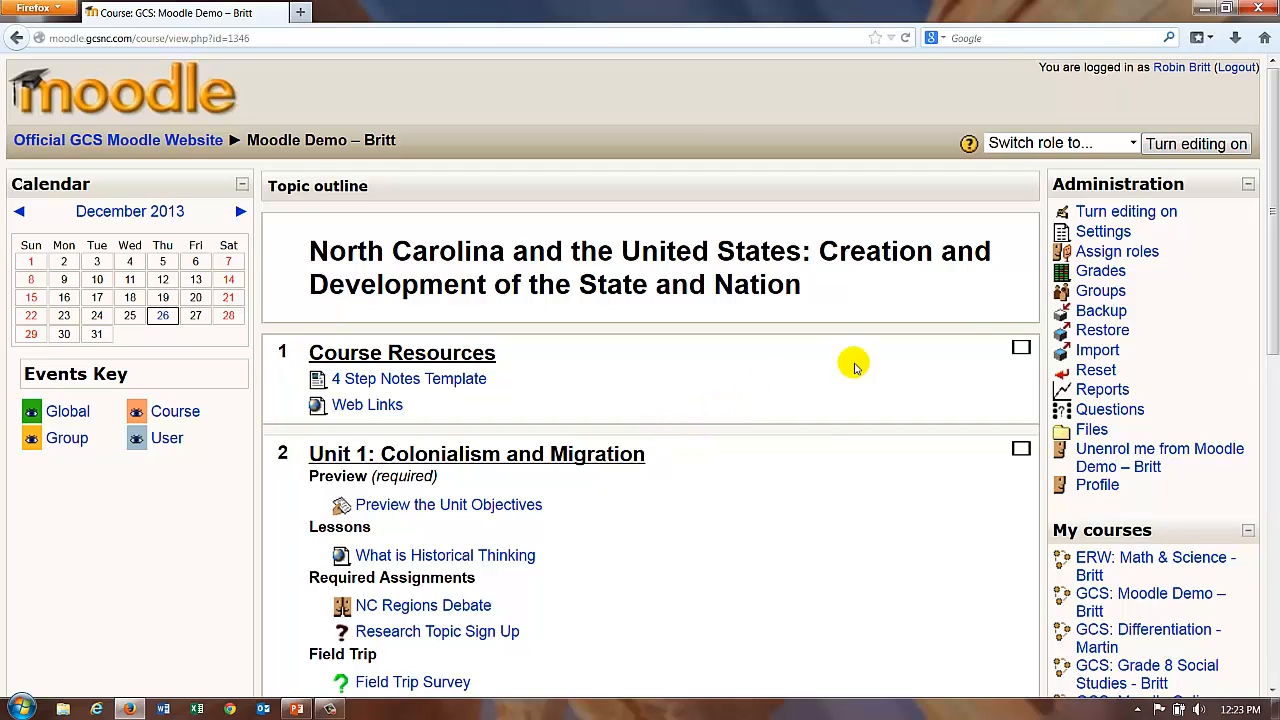
# Step: Turn editing on for Moodle Demo and check the Blocks 'Add...' list without adding a block
pyautogui.click(1214, 146)
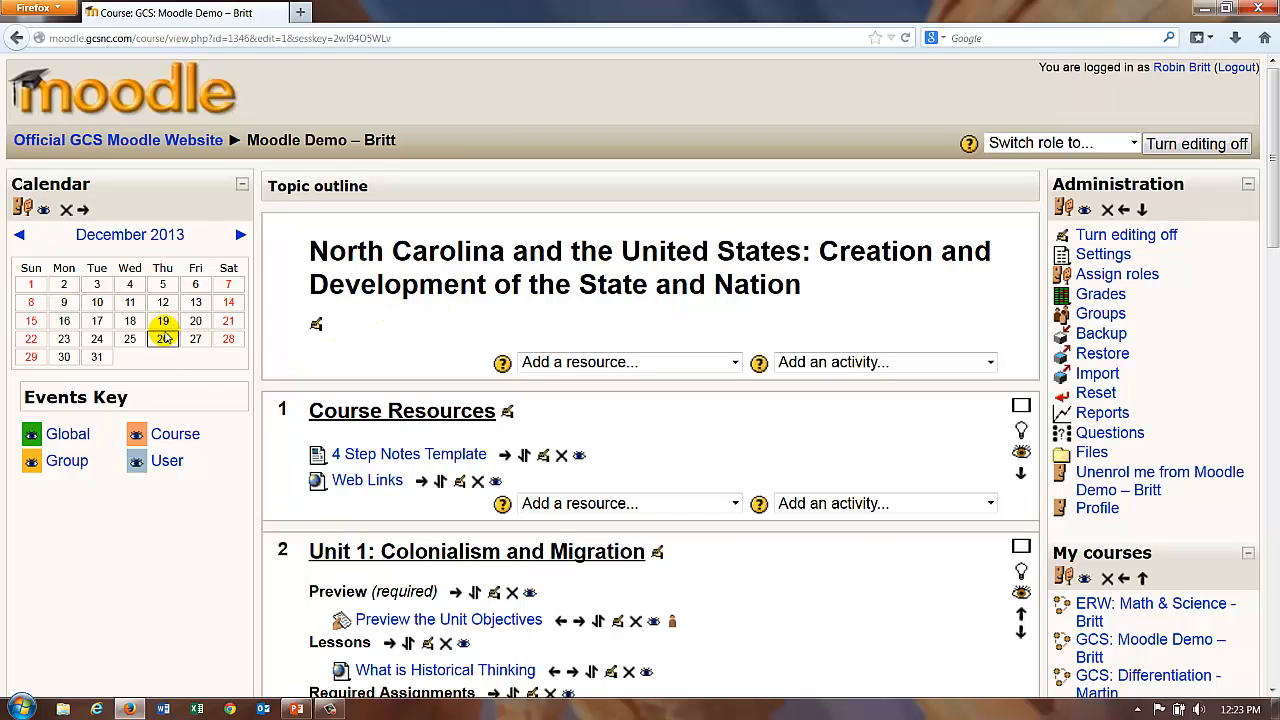
pyautogui.moveTo(165, 339)
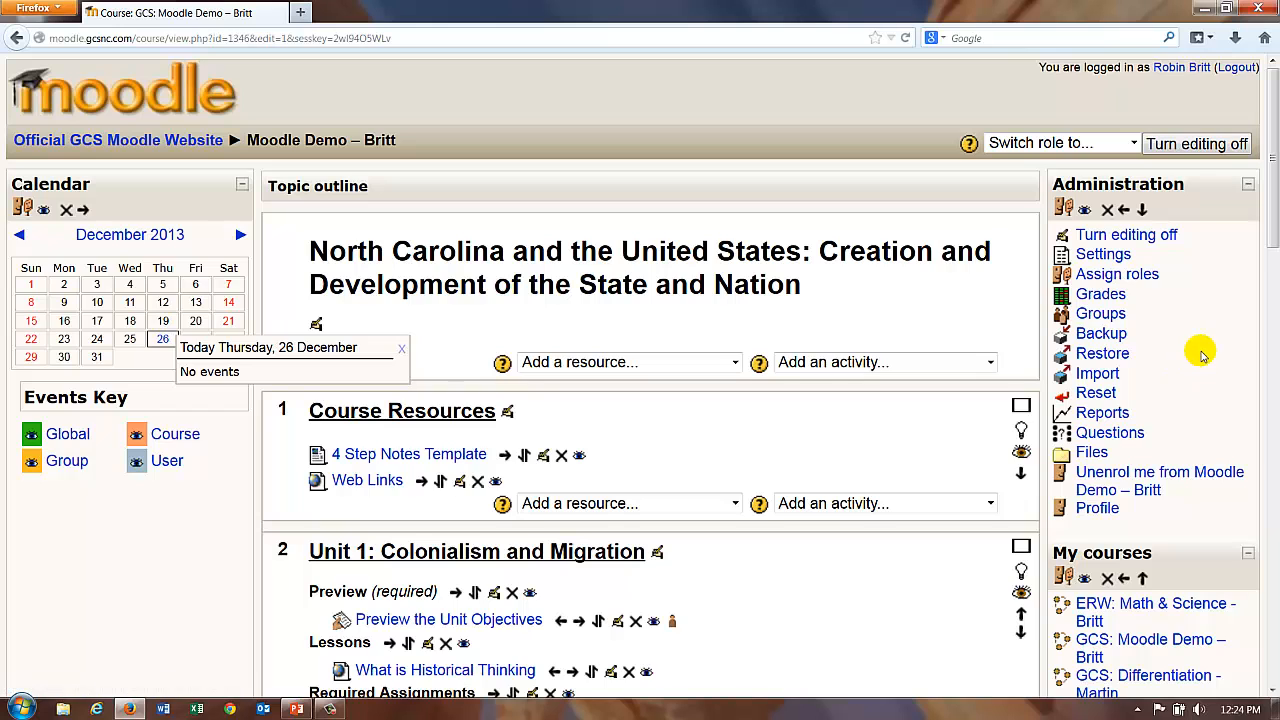
pyautogui.scroll(-3, 1200, 355)
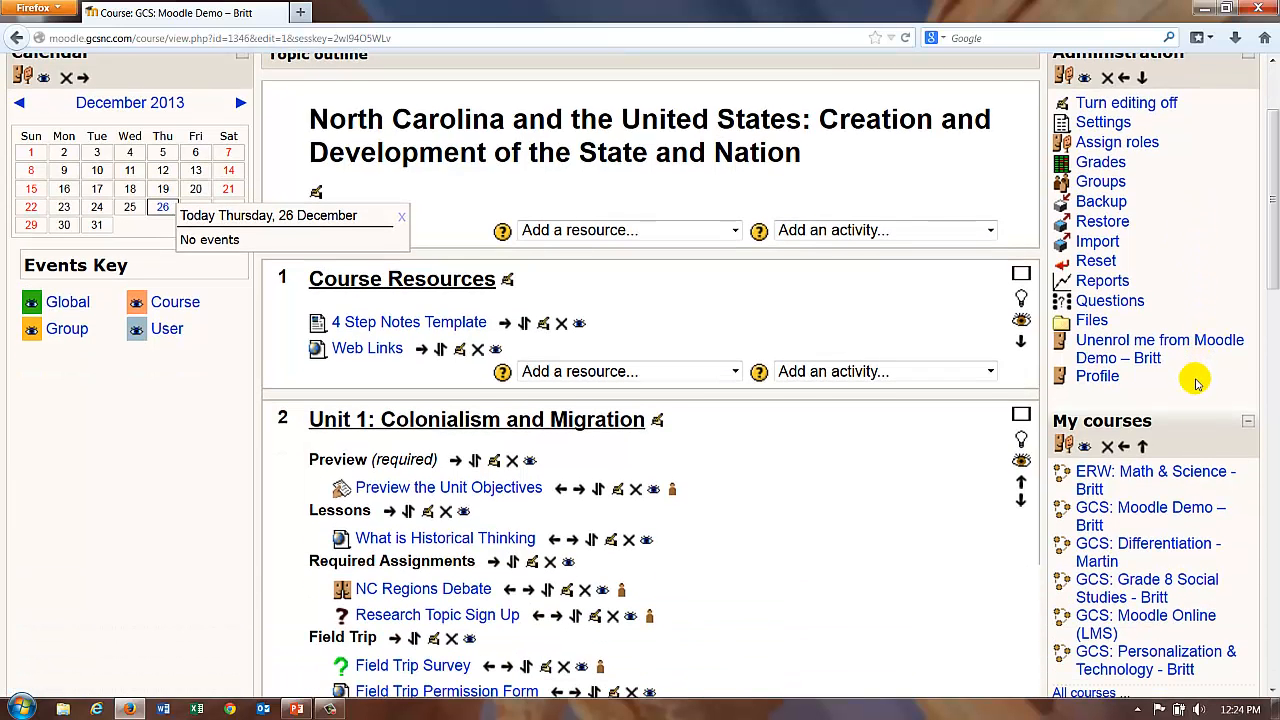
pyautogui.scroll(-3, 1198, 383)
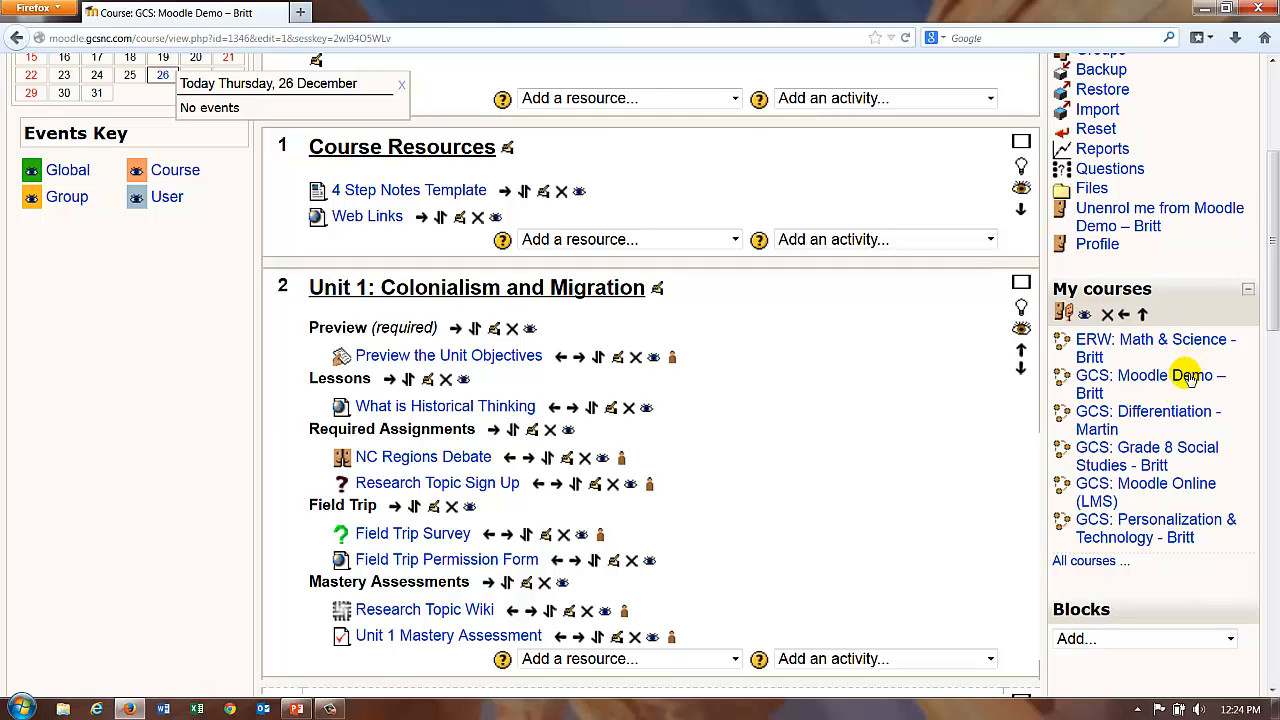
pyautogui.scroll(-5, 889, 481)
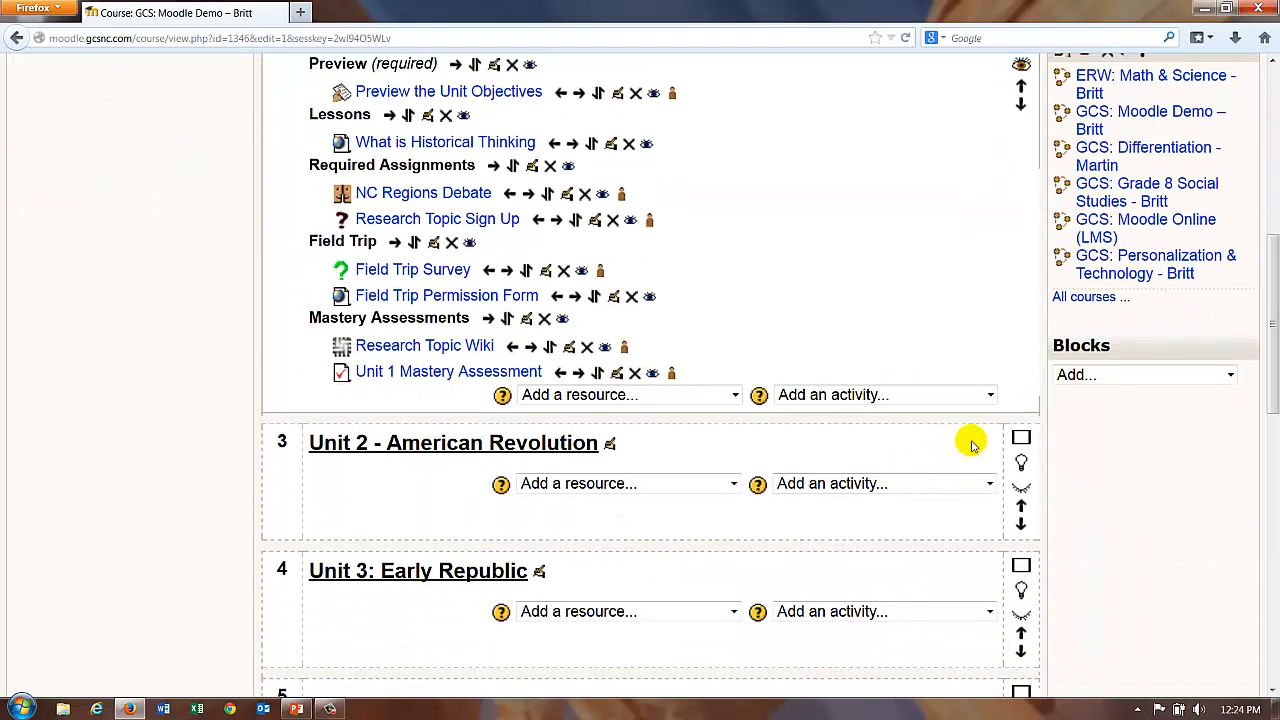
pyautogui.click(1229, 375)
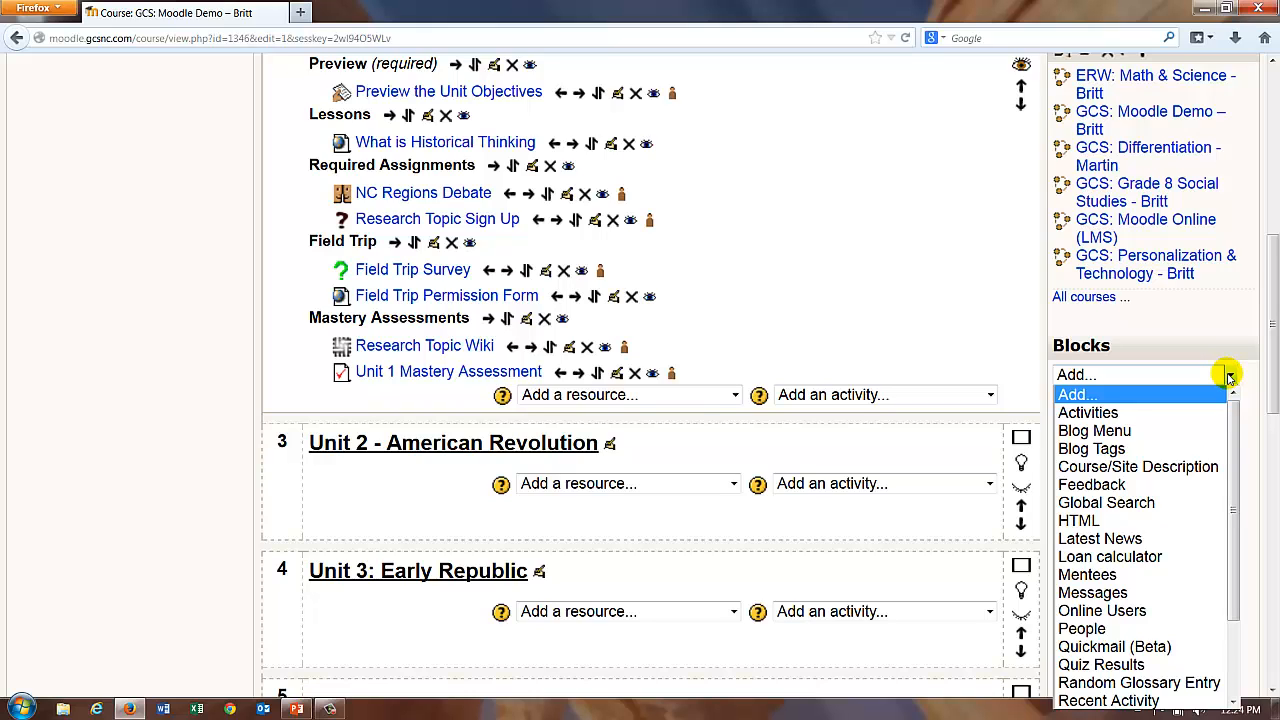
pyautogui.click(913, 314)
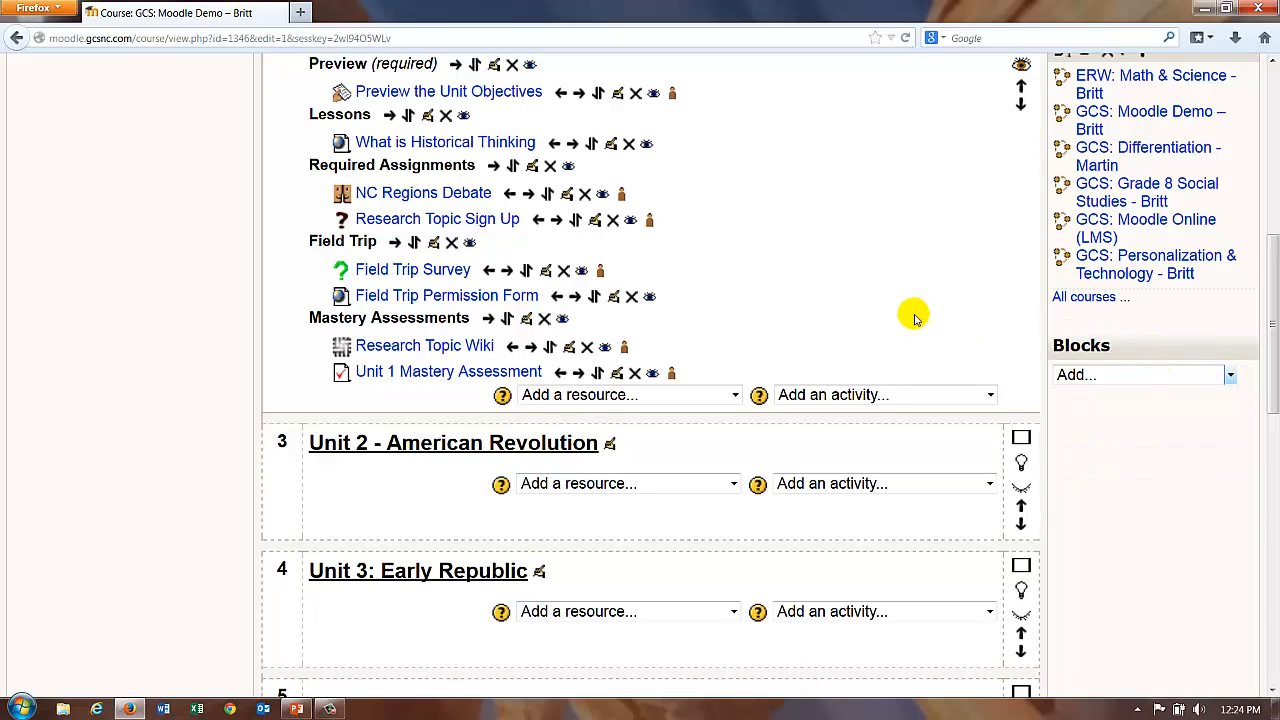
pyautogui.scroll(4, 910, 312)
pyautogui.scroll(4, 908, 310)
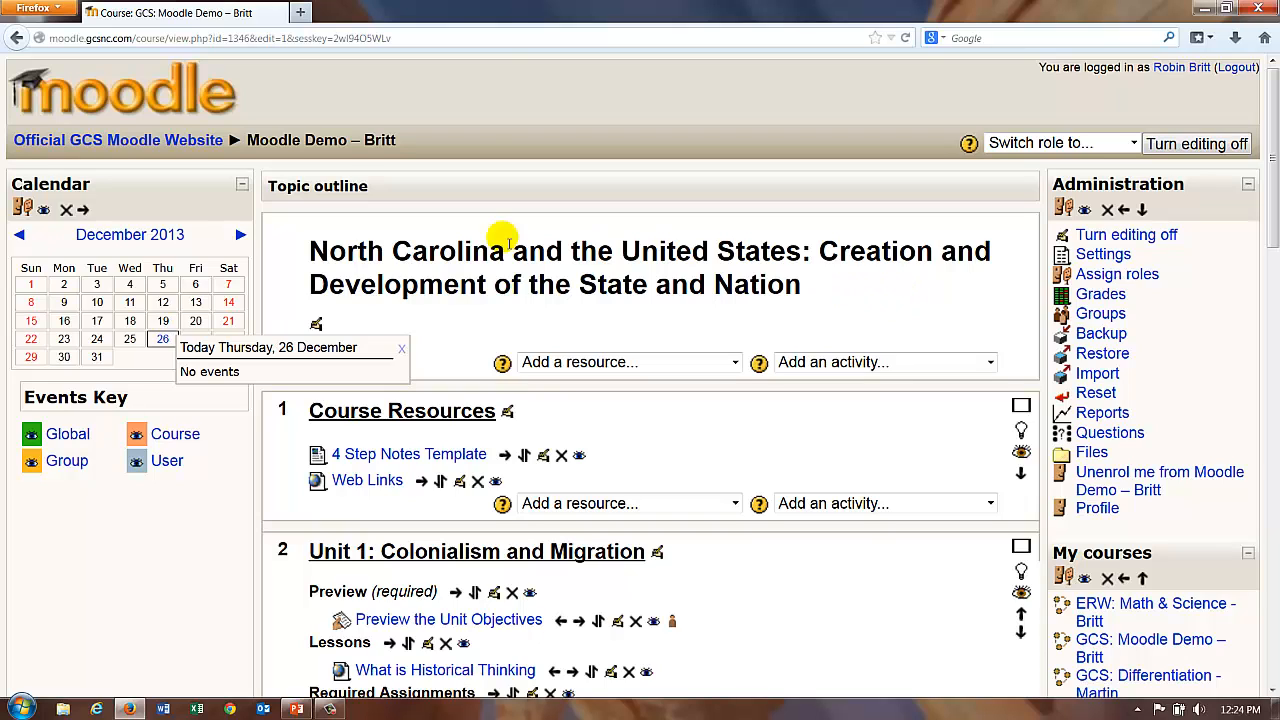
# Step: Shift the Calendar block into the right-hand column and hide it with its eye icon
pyautogui.click(84, 211)
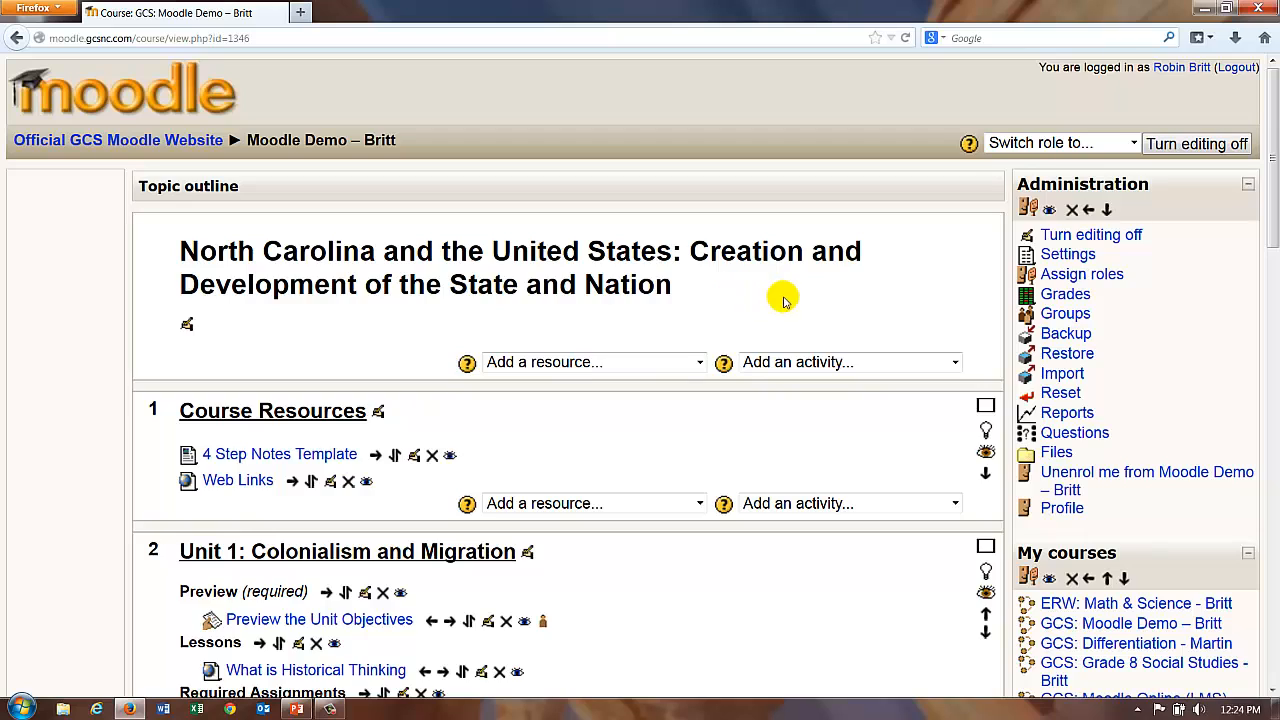
pyautogui.scroll(-5, 797, 302)
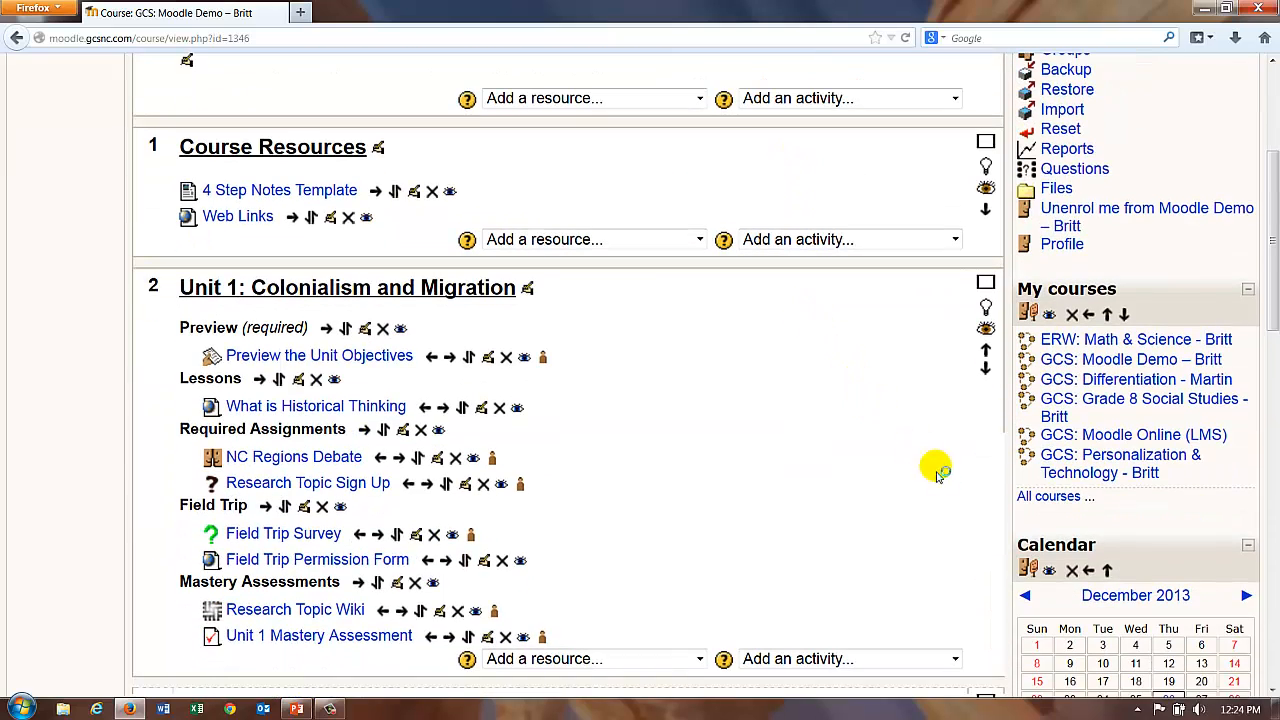
pyautogui.scroll(5, 1085, 440)
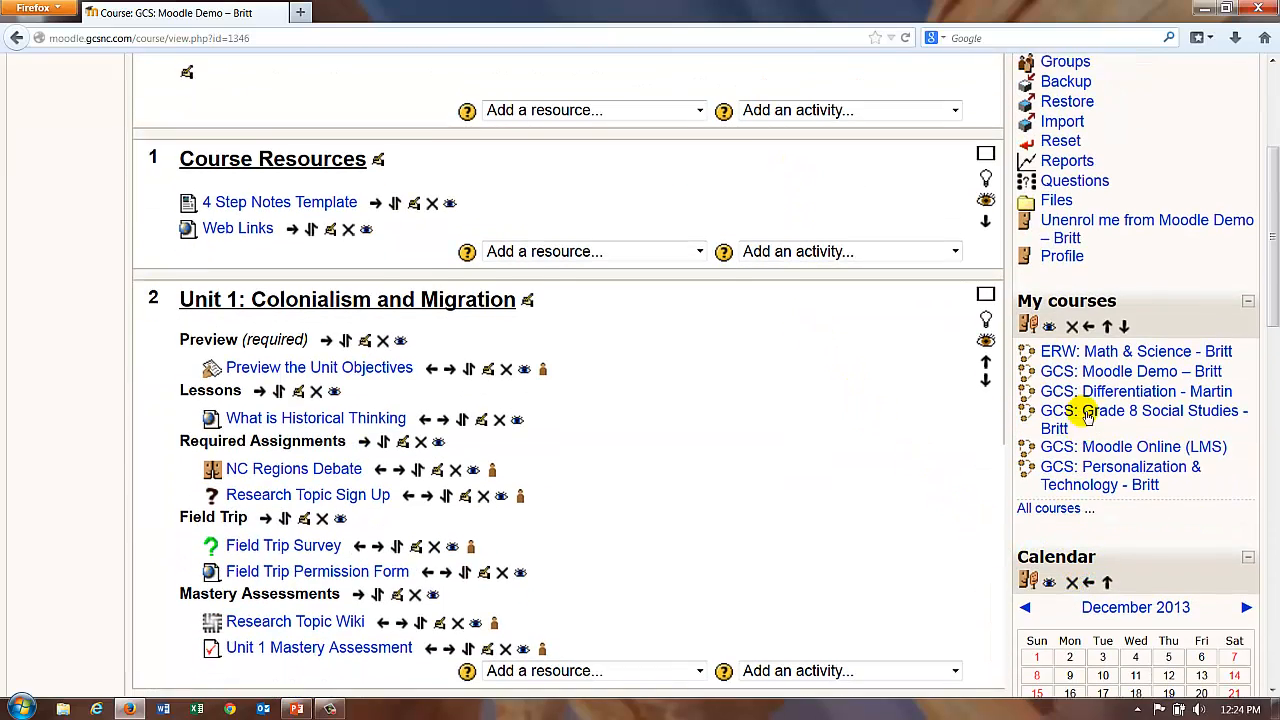
pyautogui.scroll(-8, 1068, 490)
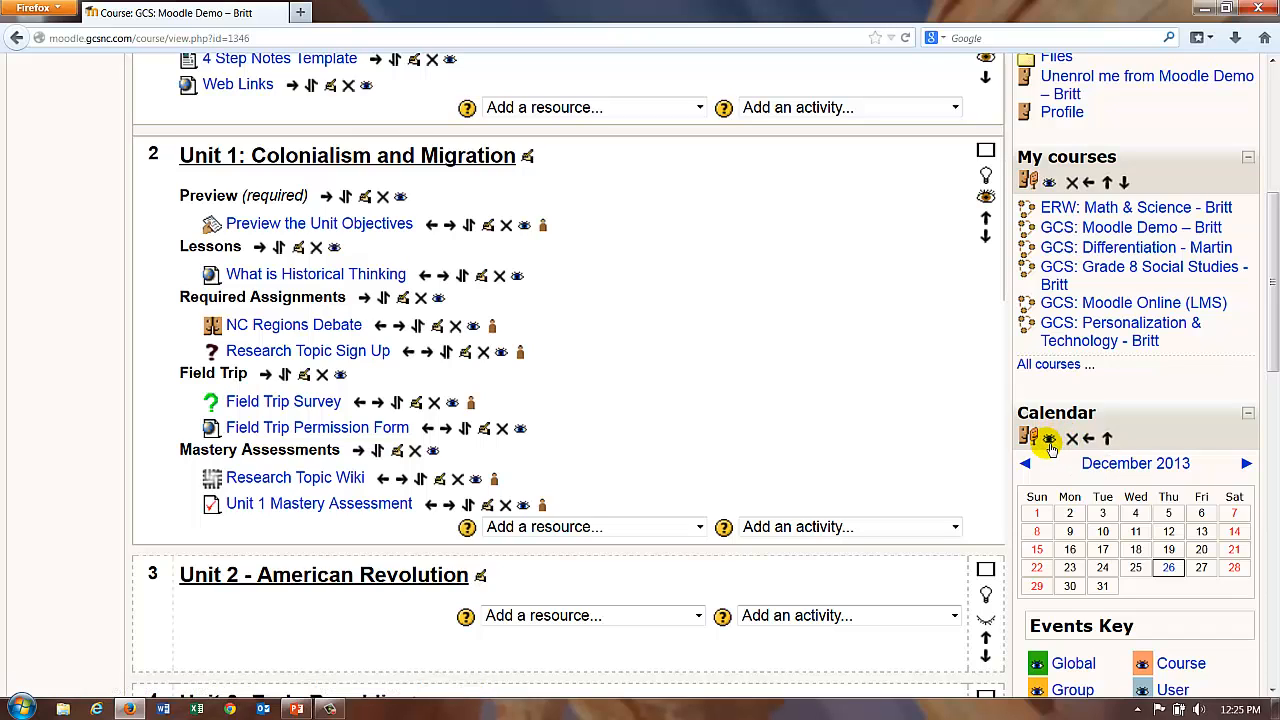
pyautogui.click(1049, 440)
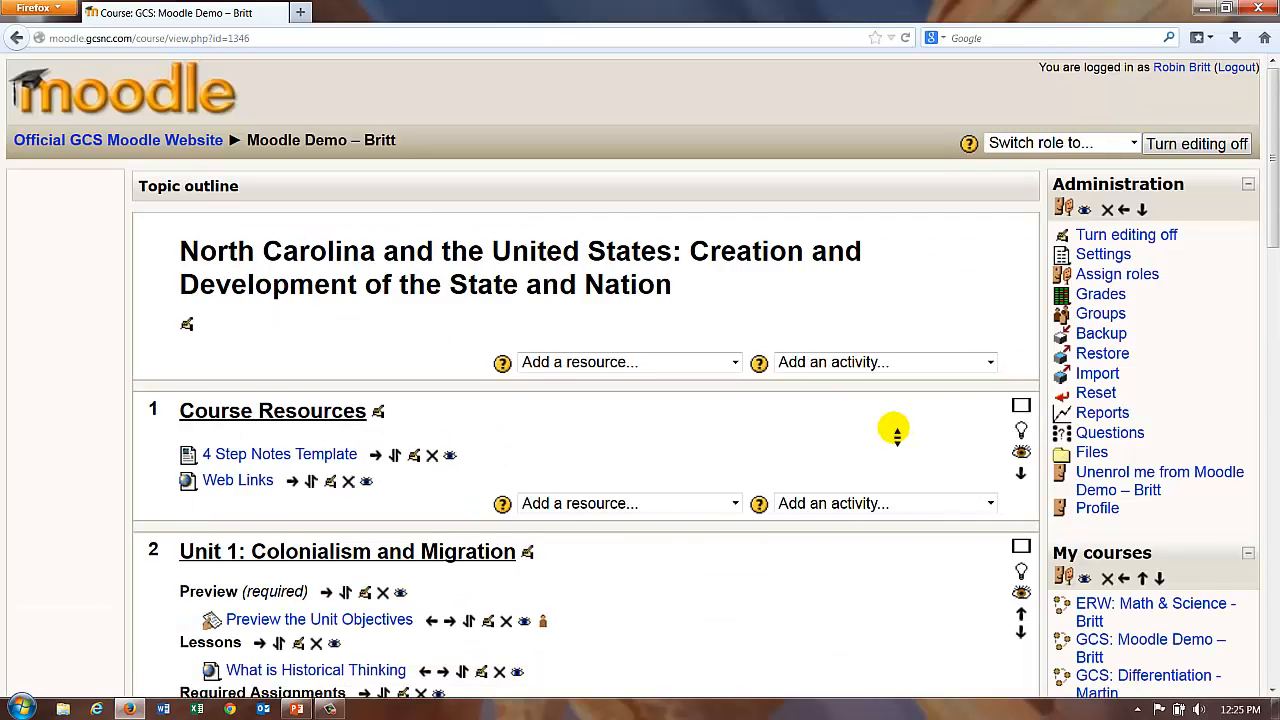
pyautogui.scroll(-5, 897, 444)
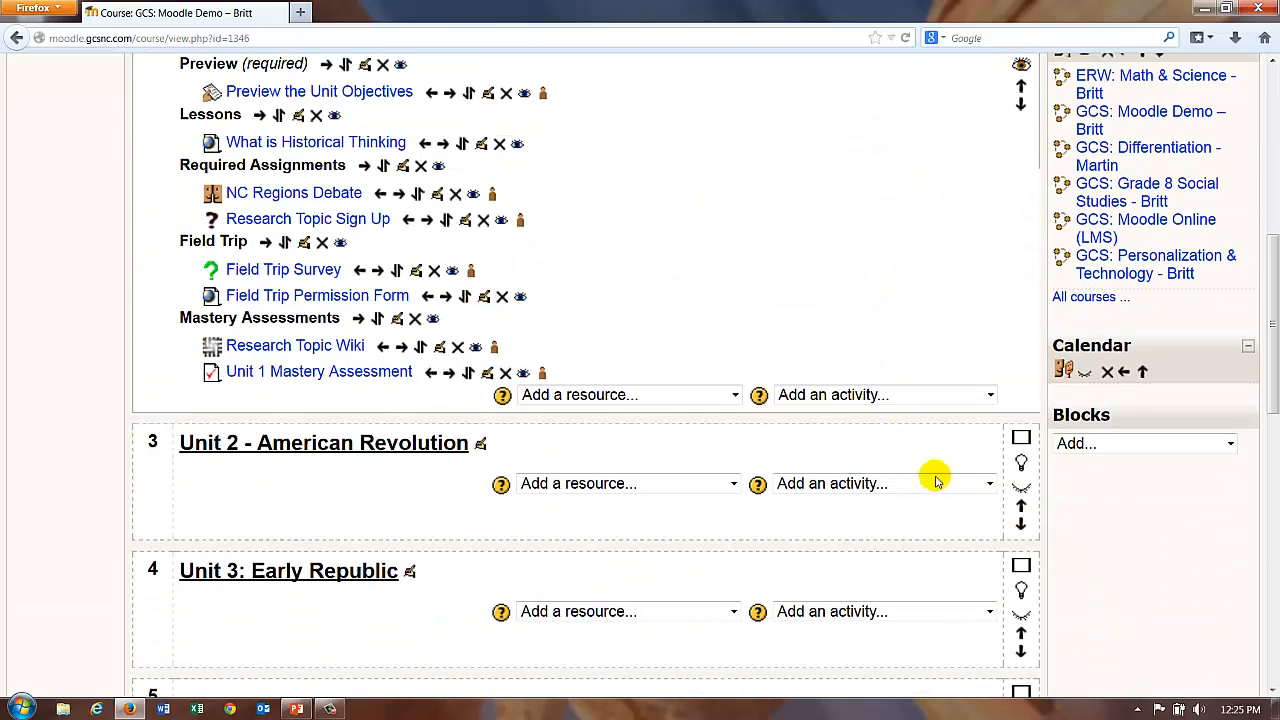
pyautogui.click(1085, 375)
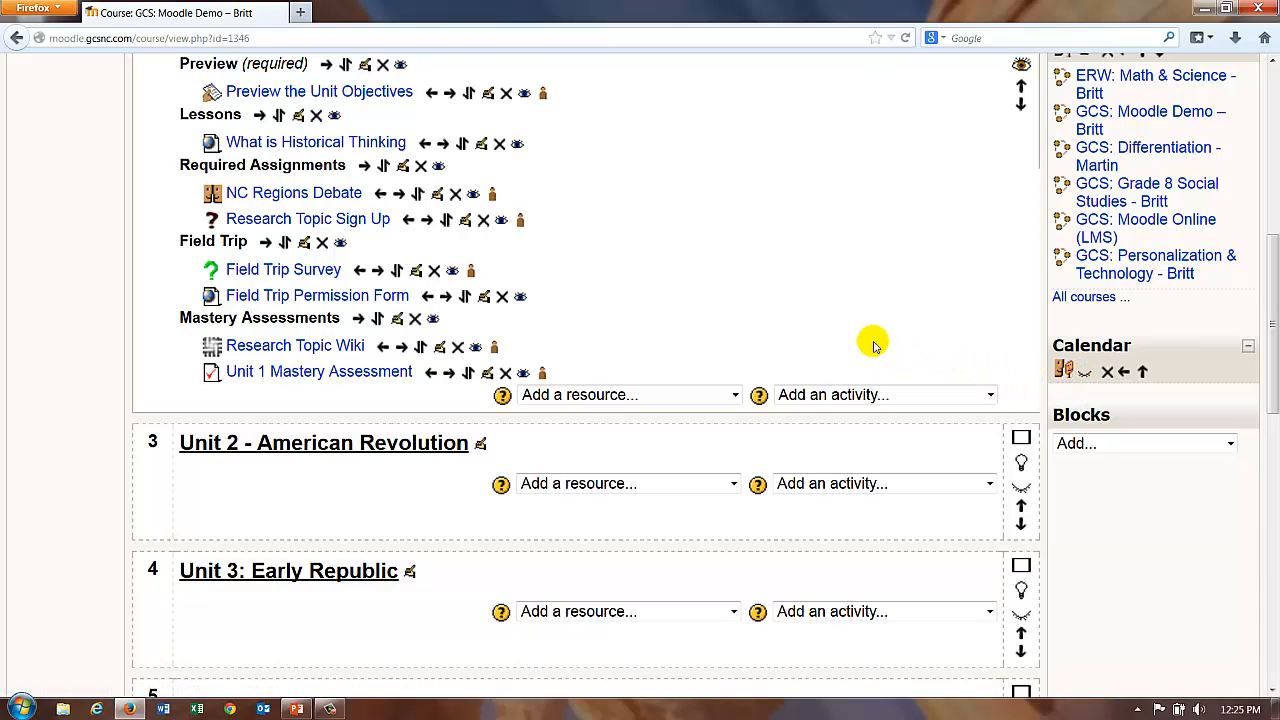
pyautogui.scroll(10, 865, 342)
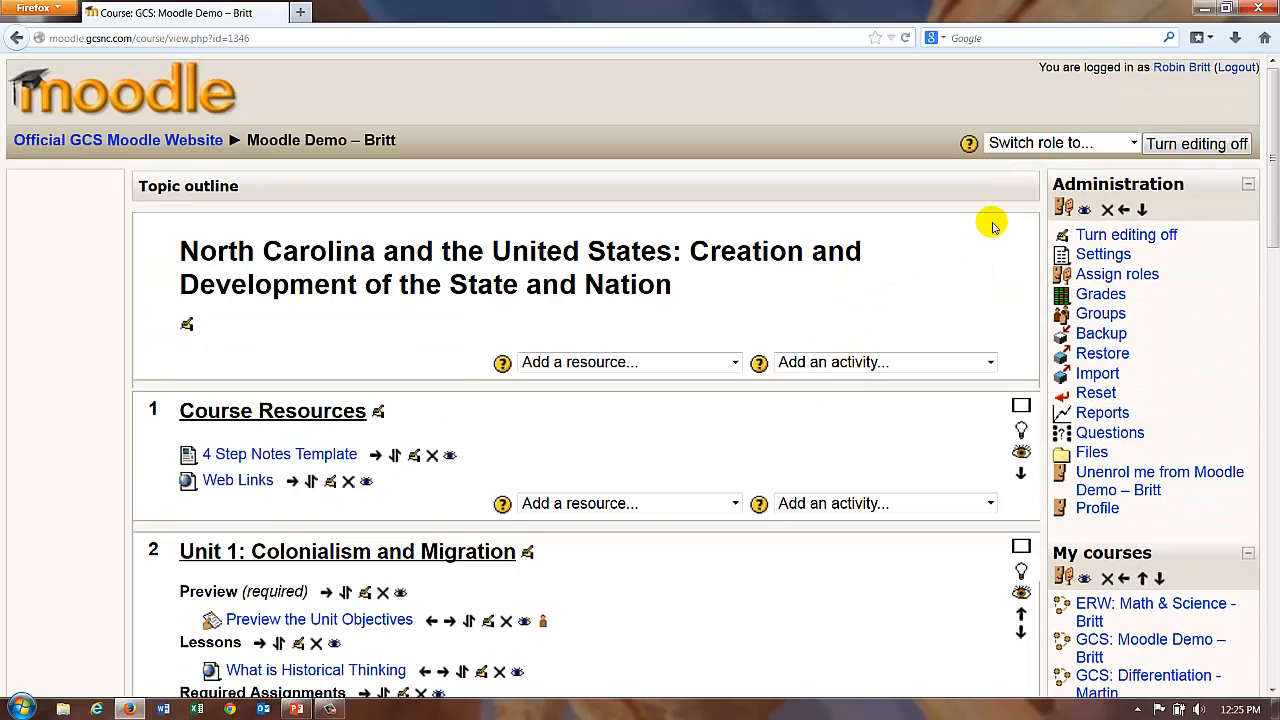
# Step: Preview the course in the Student role, then return to the normal teacher role
pyautogui.click(1043, 145)
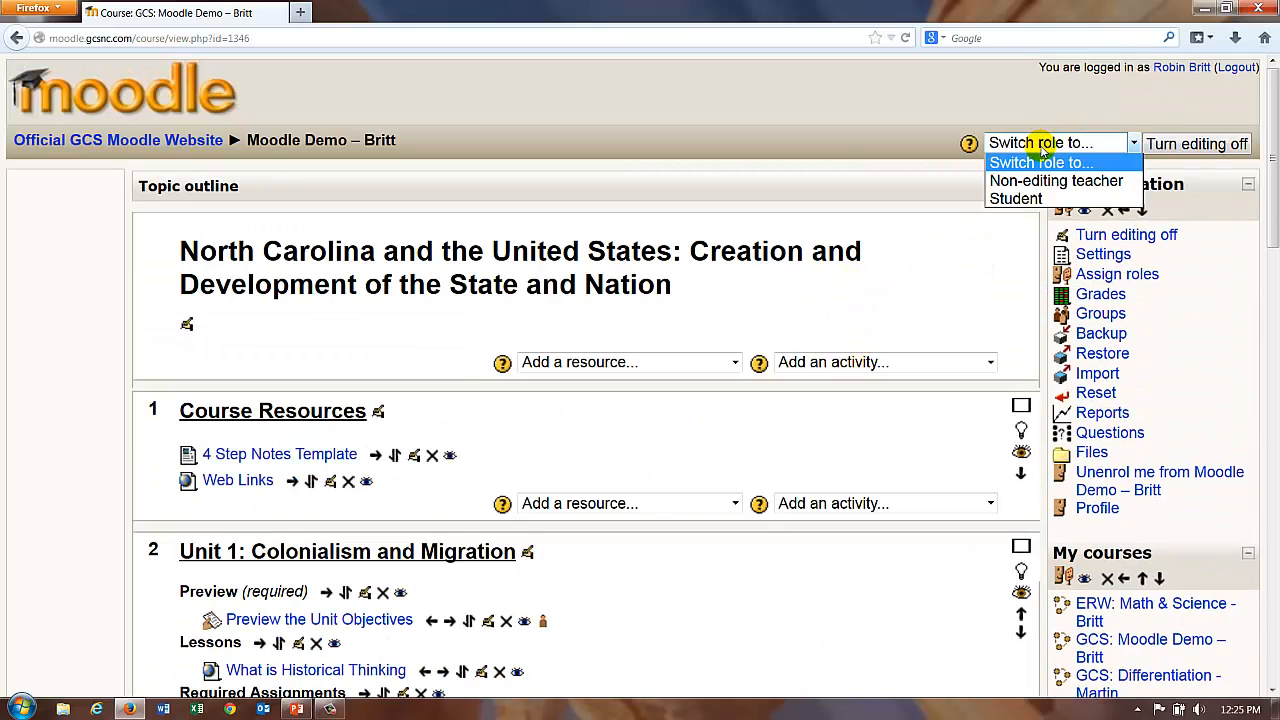
pyautogui.click(1012, 198)
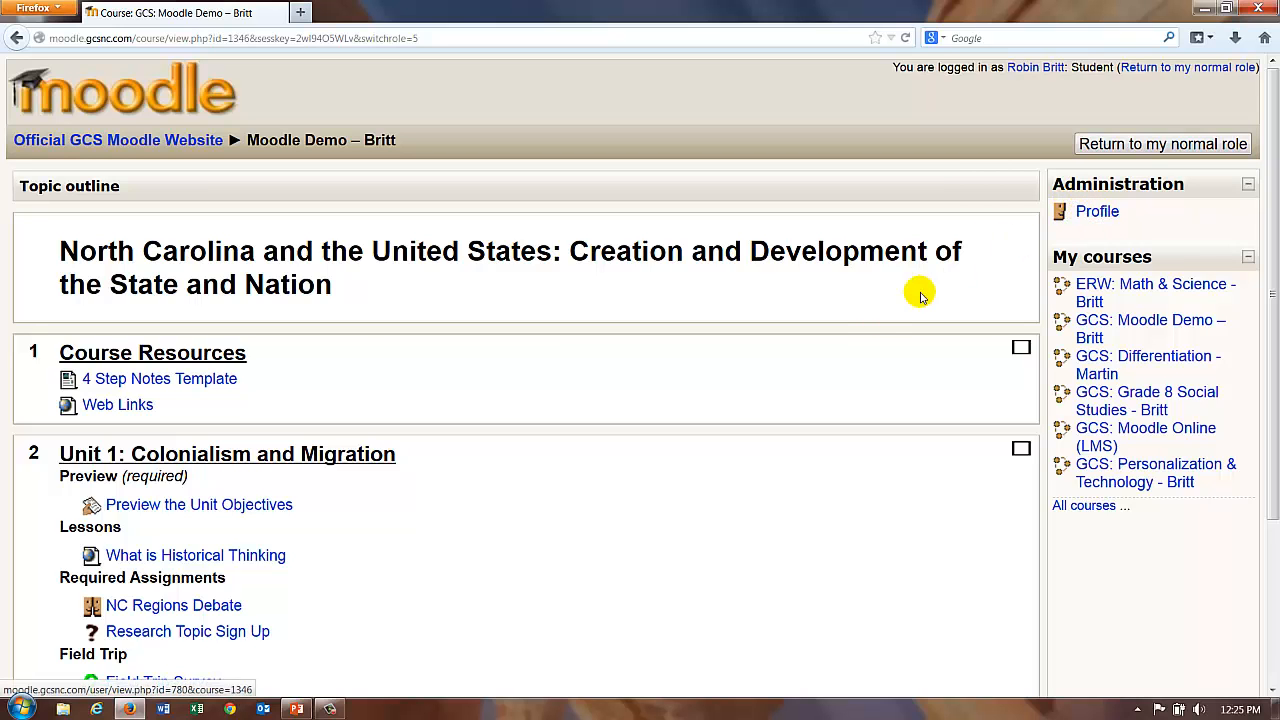
pyautogui.scroll(-3, 790, 447)
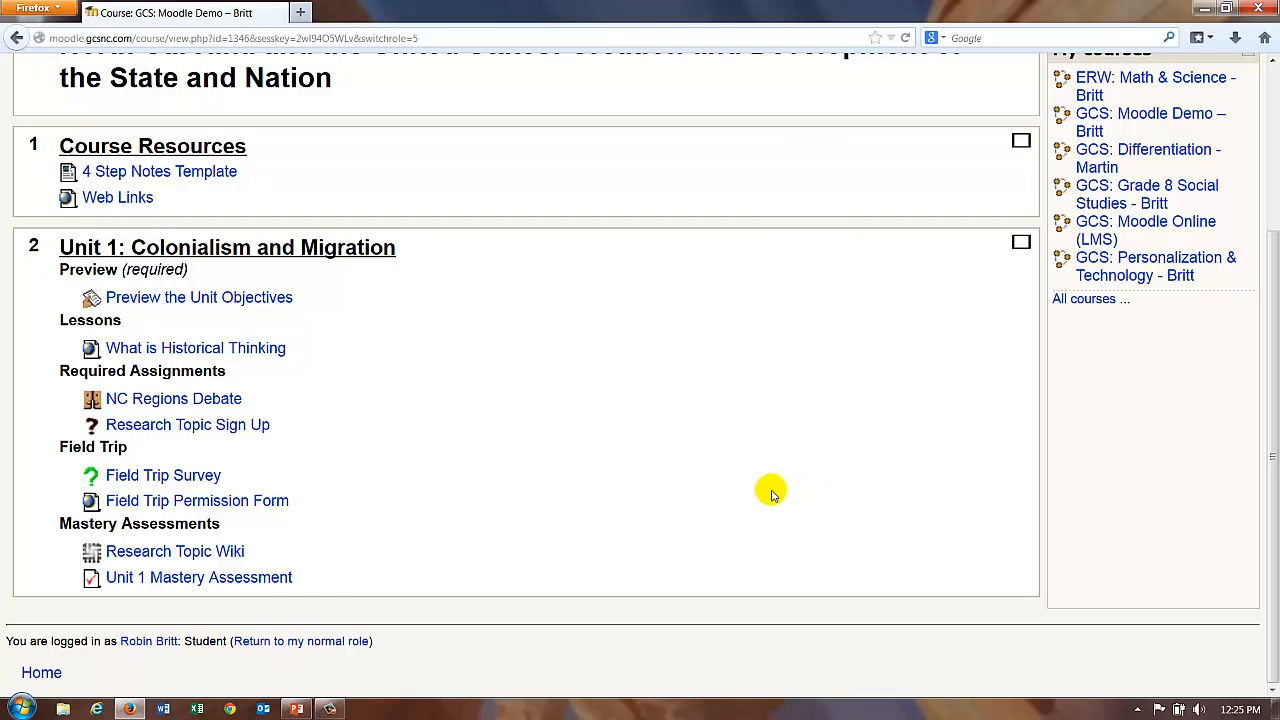
pyautogui.scroll(3, 766, 480)
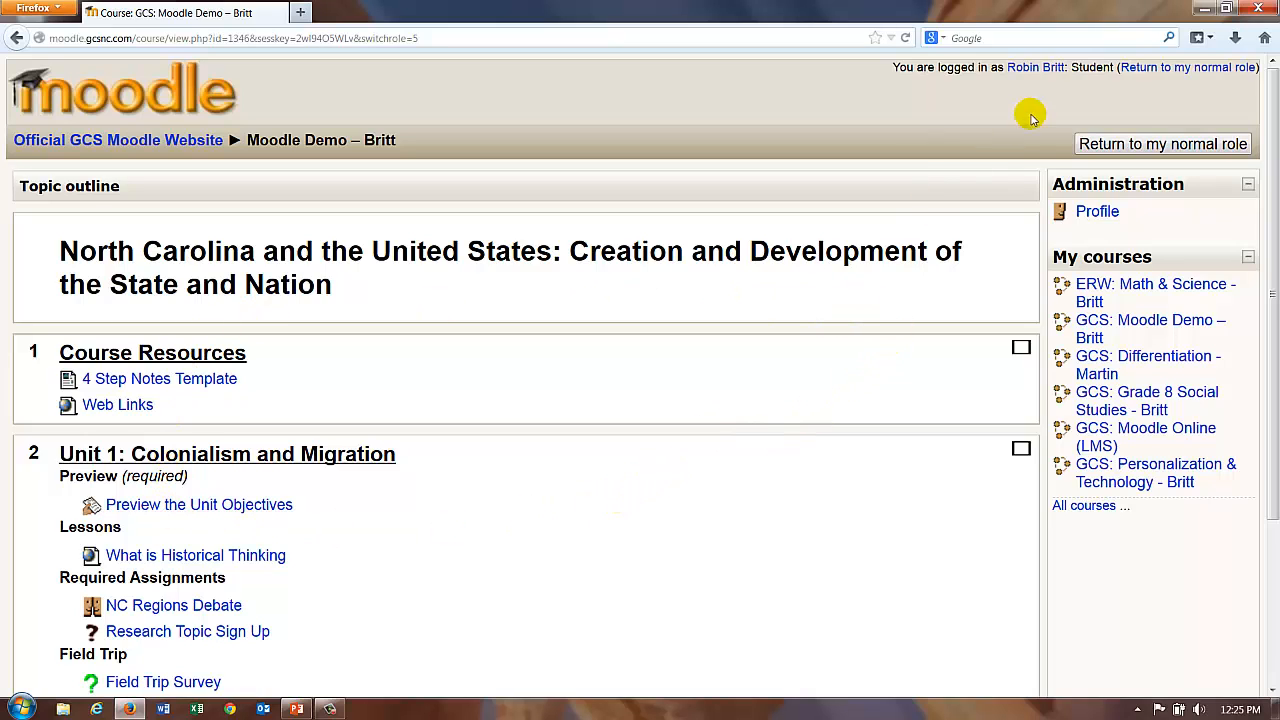
pyautogui.click(1142, 142)
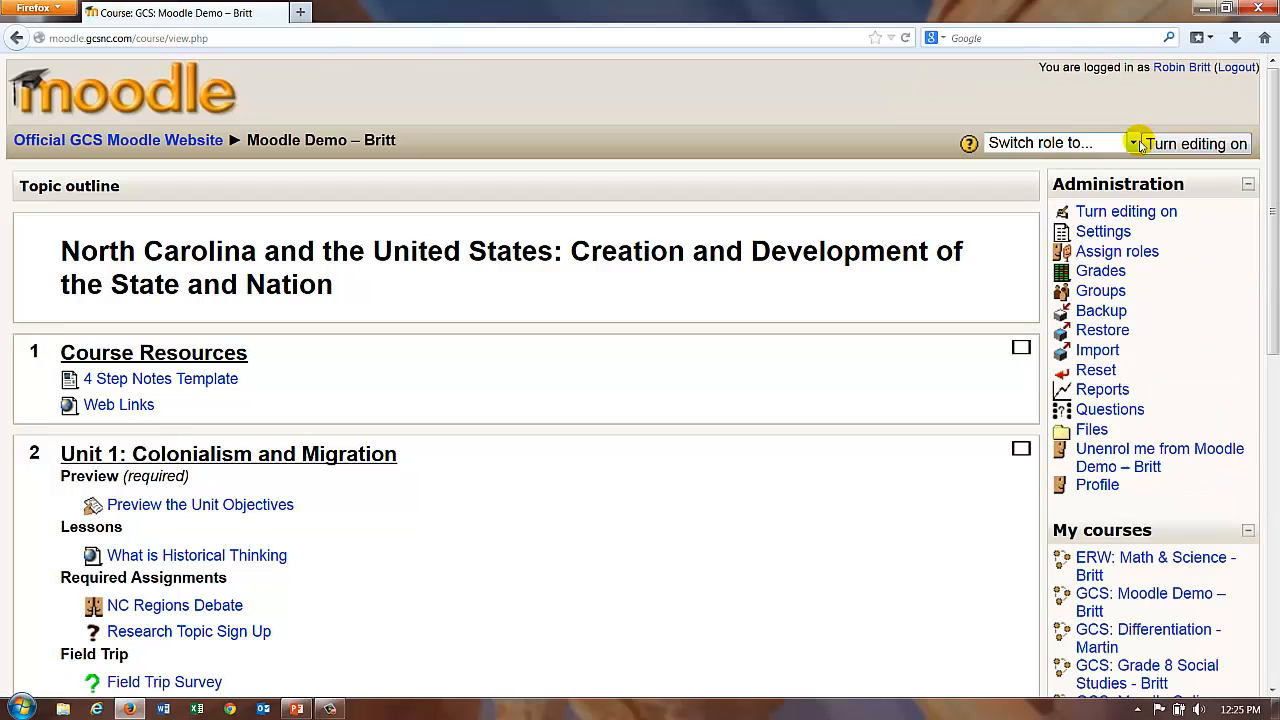
# Step: Re-enable editing, unhide the Calendar block, and move it up and into the left column
pyautogui.click(1182, 144)
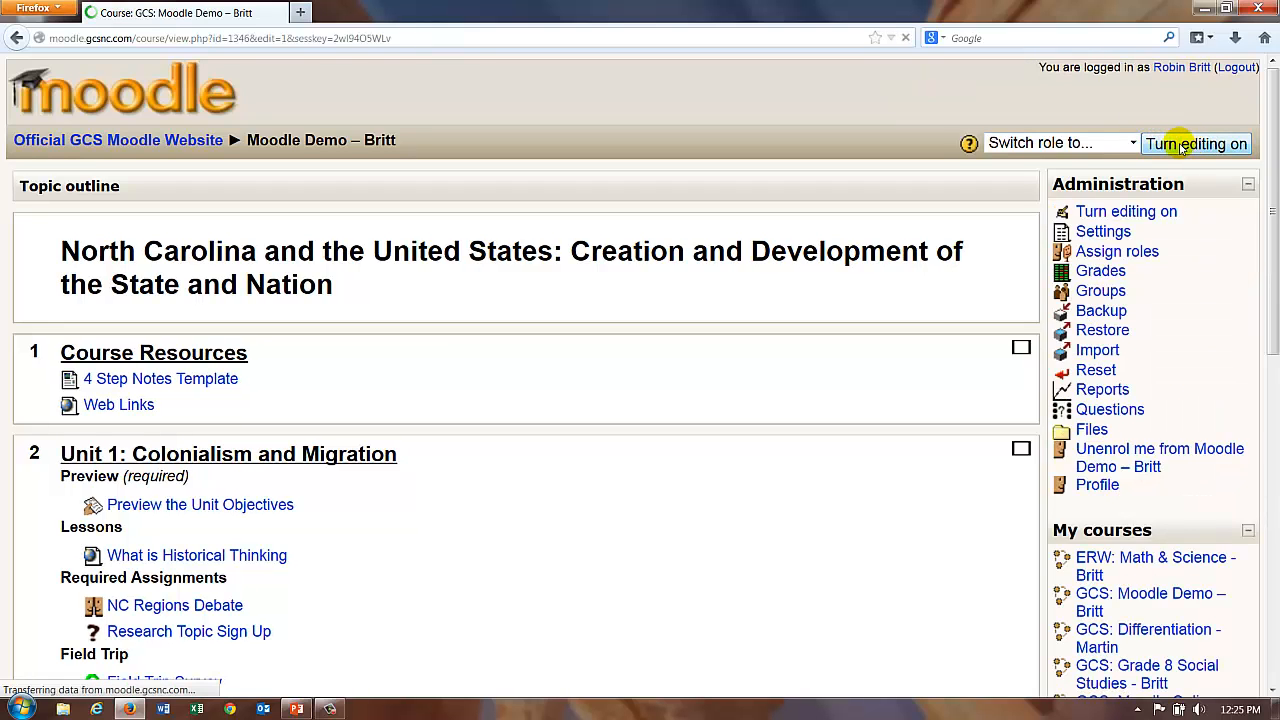
pyautogui.scroll(-5, 814, 288)
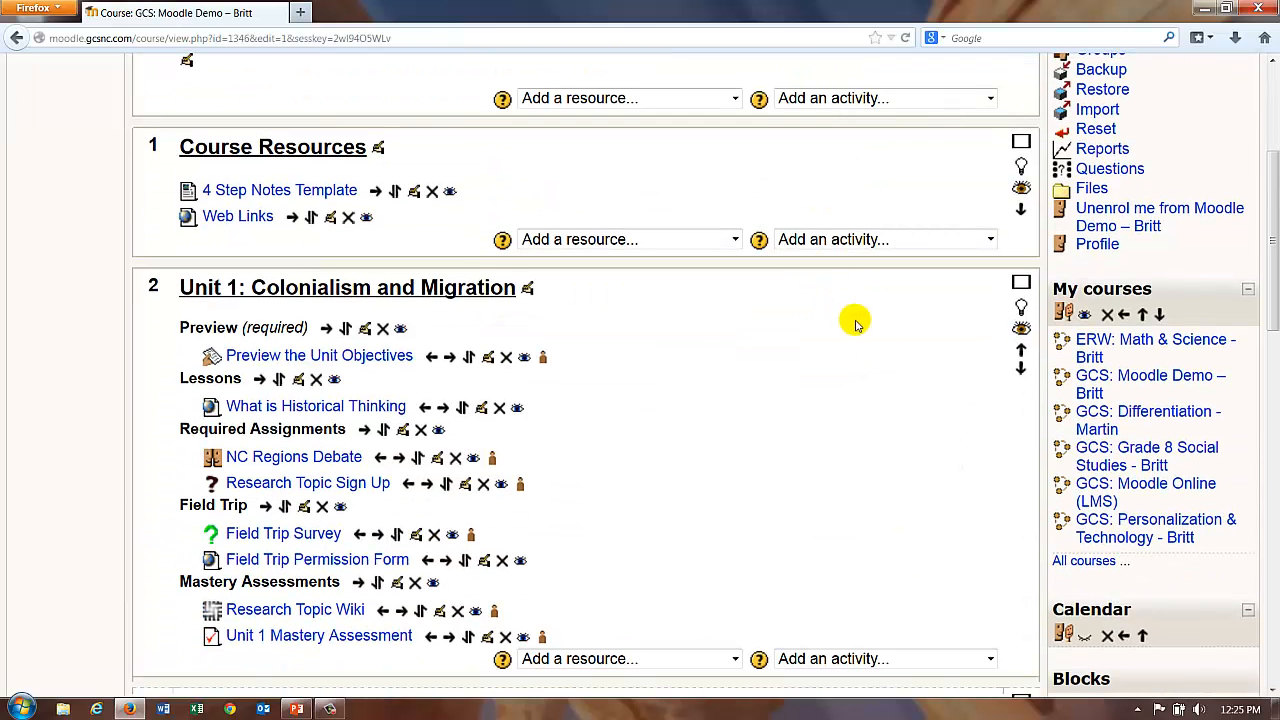
pyautogui.click(1086, 636)
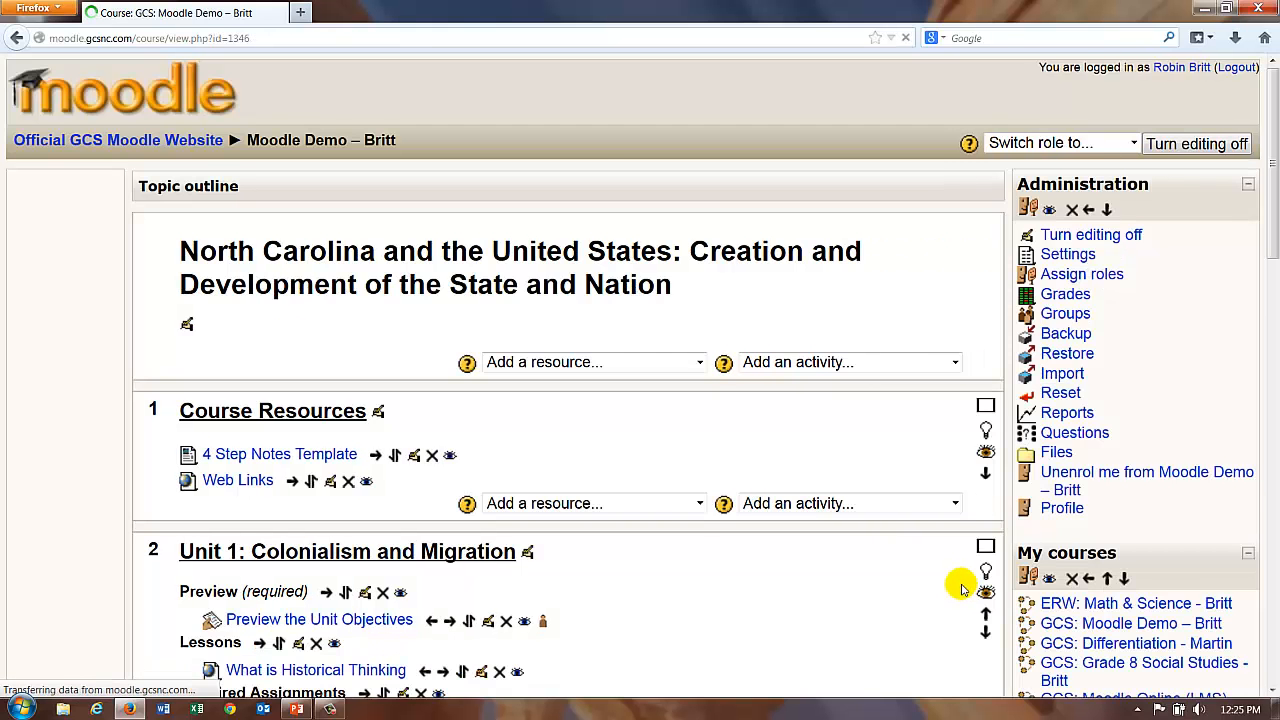
pyautogui.scroll(-5, 962, 590)
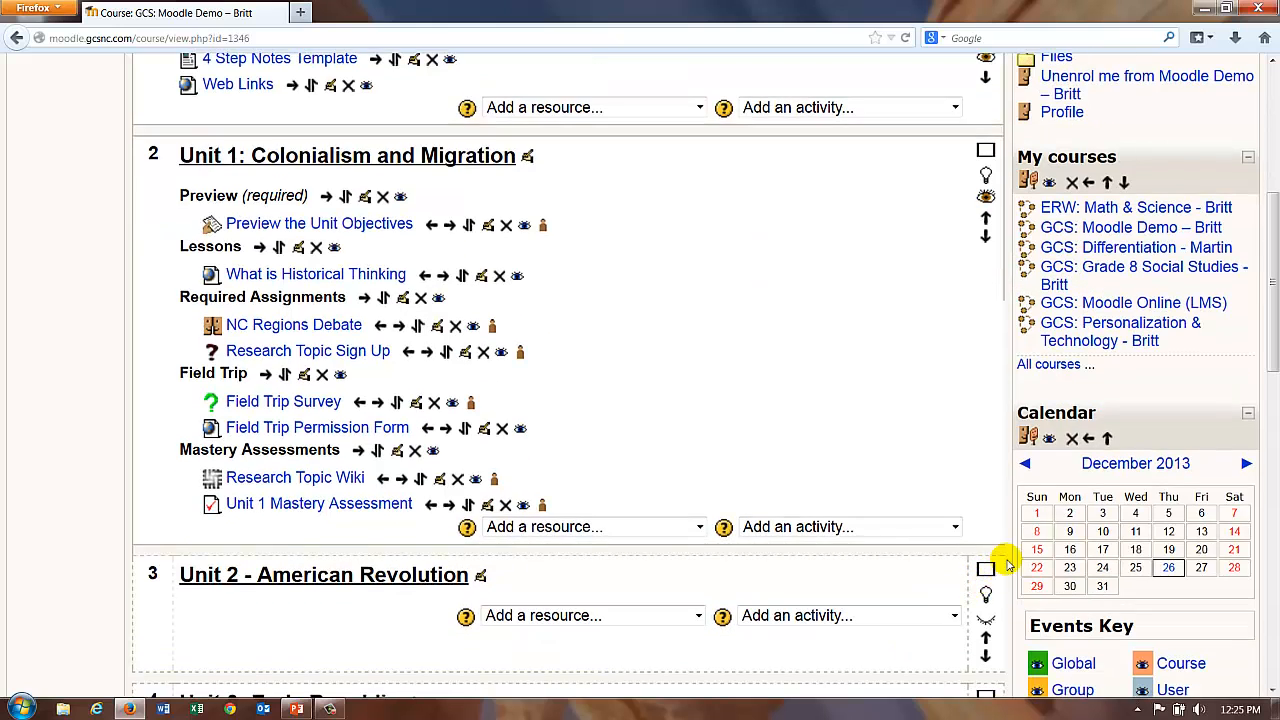
pyautogui.click(1108, 438)
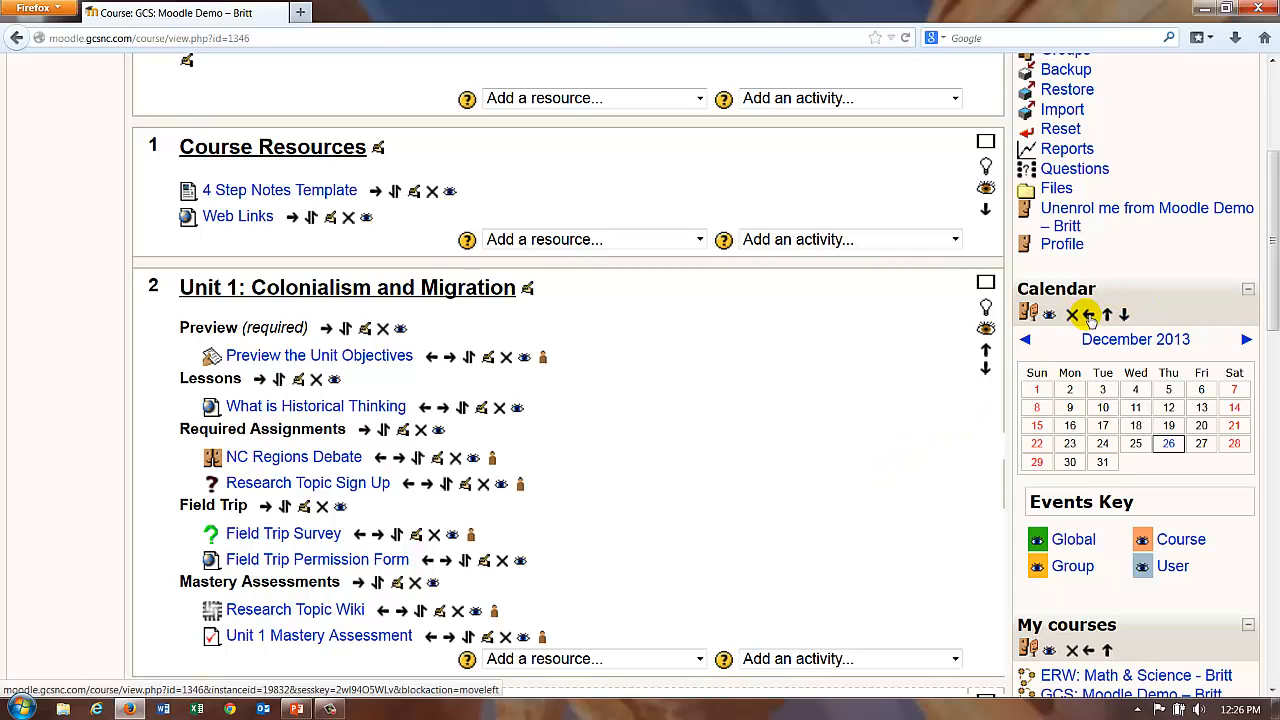
pyautogui.click(1089, 315)
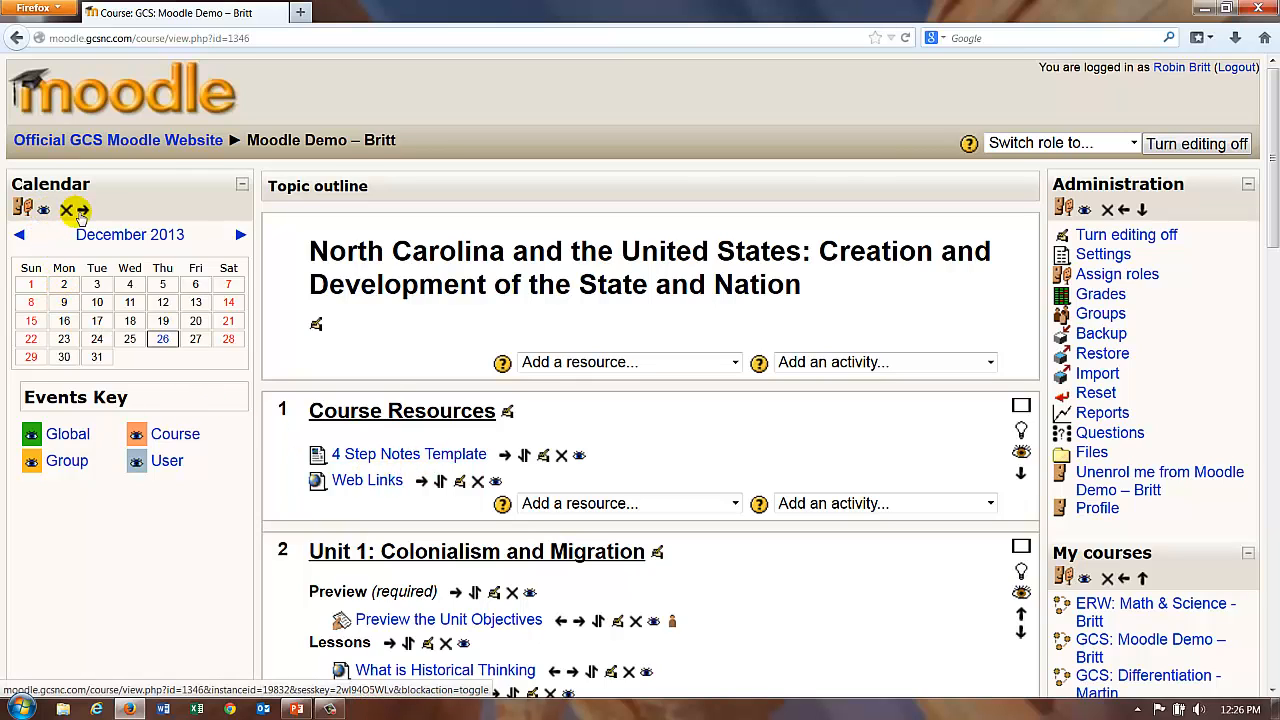
pyautogui.click(1088, 142)
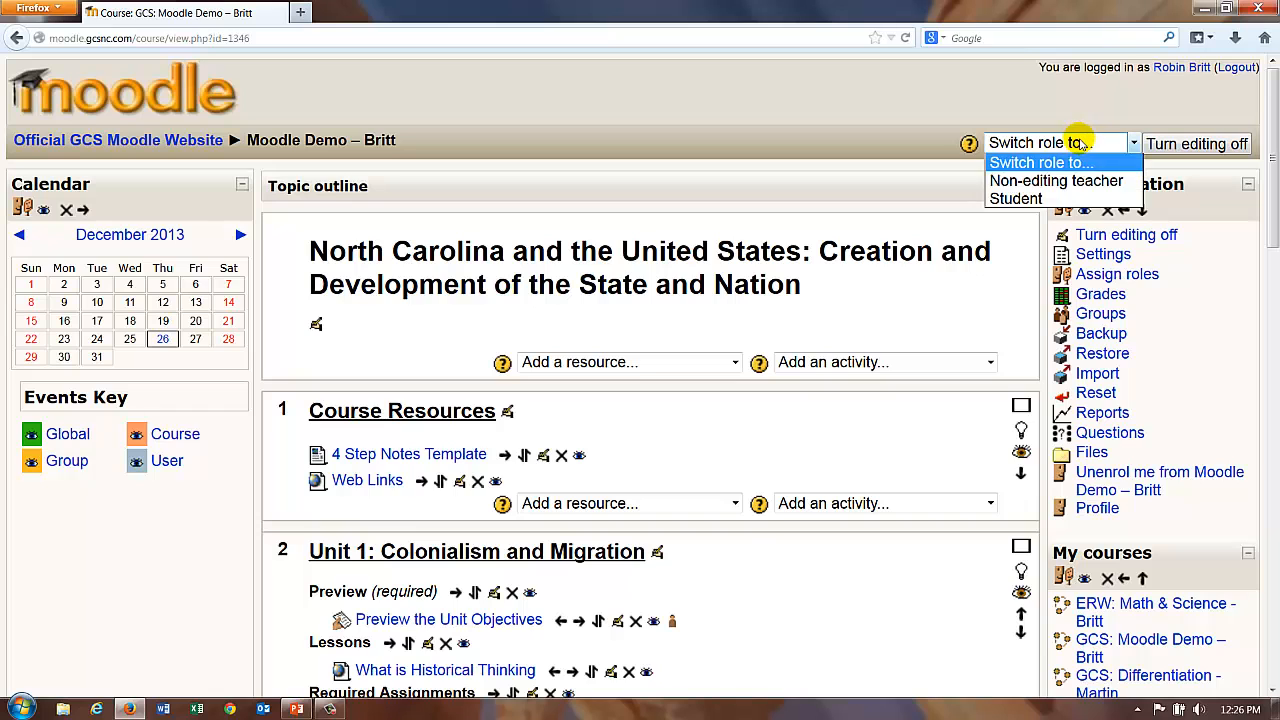
pyautogui.click(1005, 198)
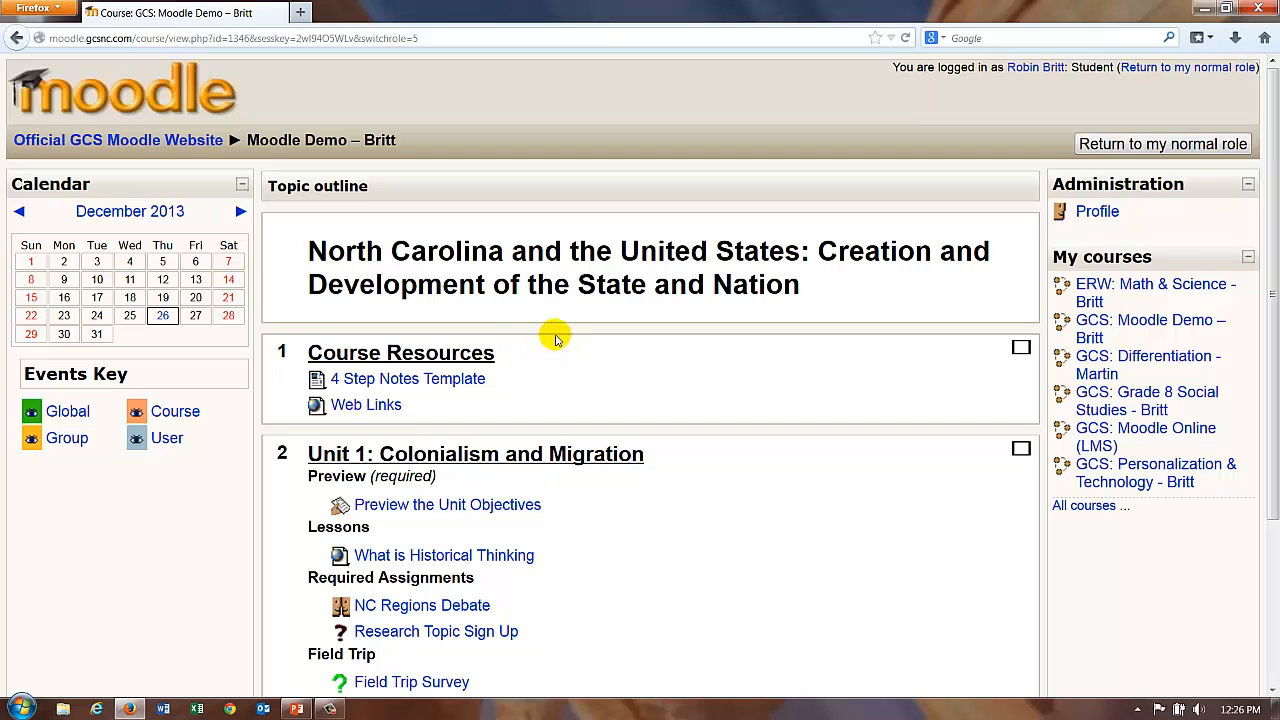
pyautogui.click(1120, 143)
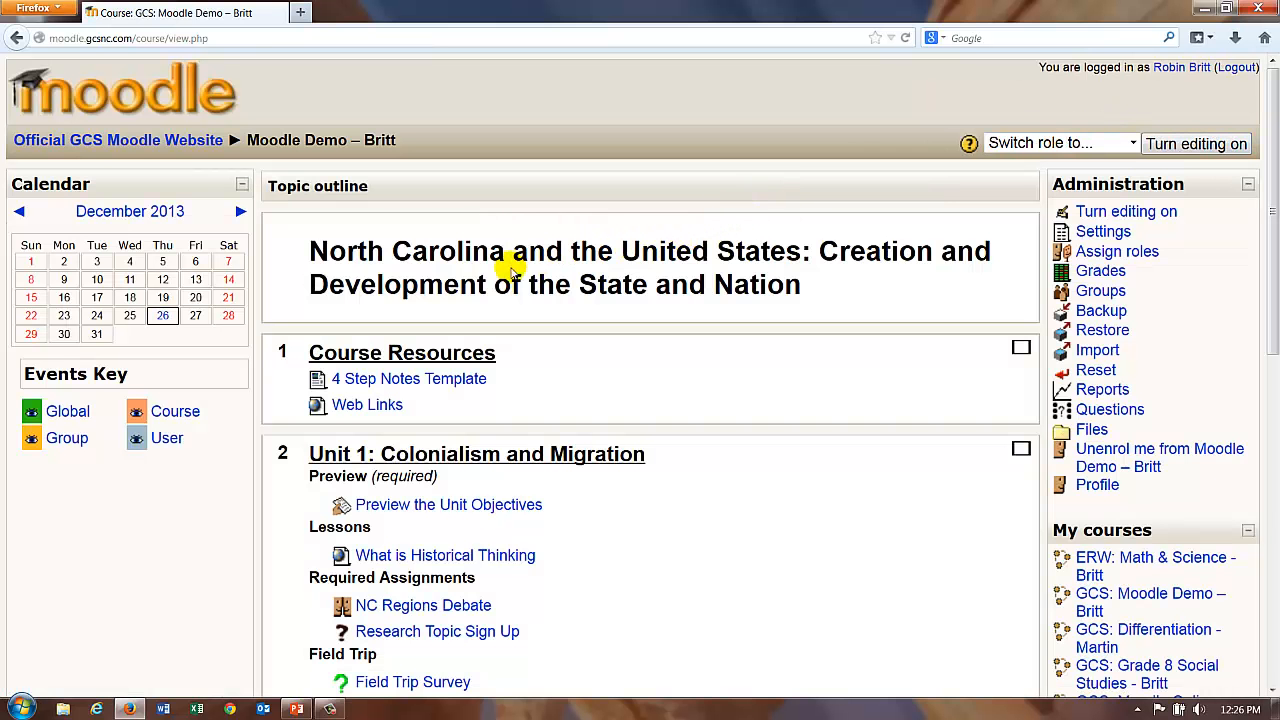
pyautogui.click(1200, 144)
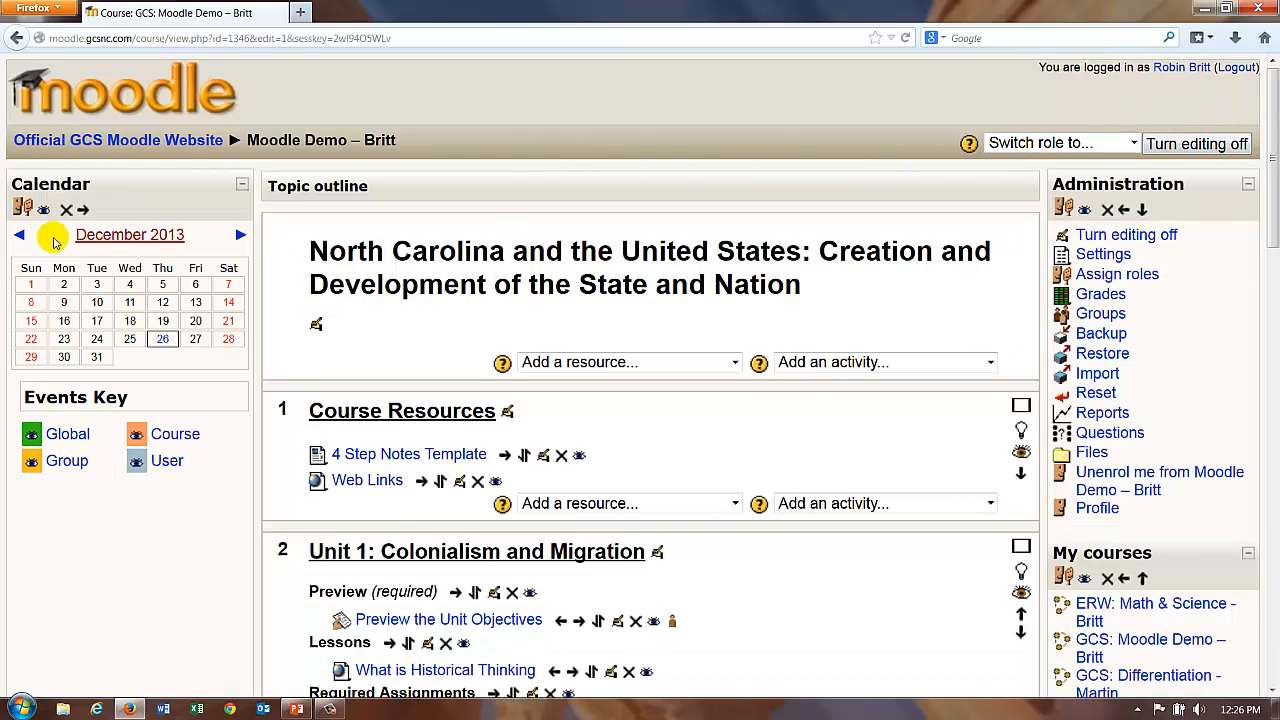
# Step: Delete the Calendar block with its X icon and look over the course page
pyautogui.click(66, 211)
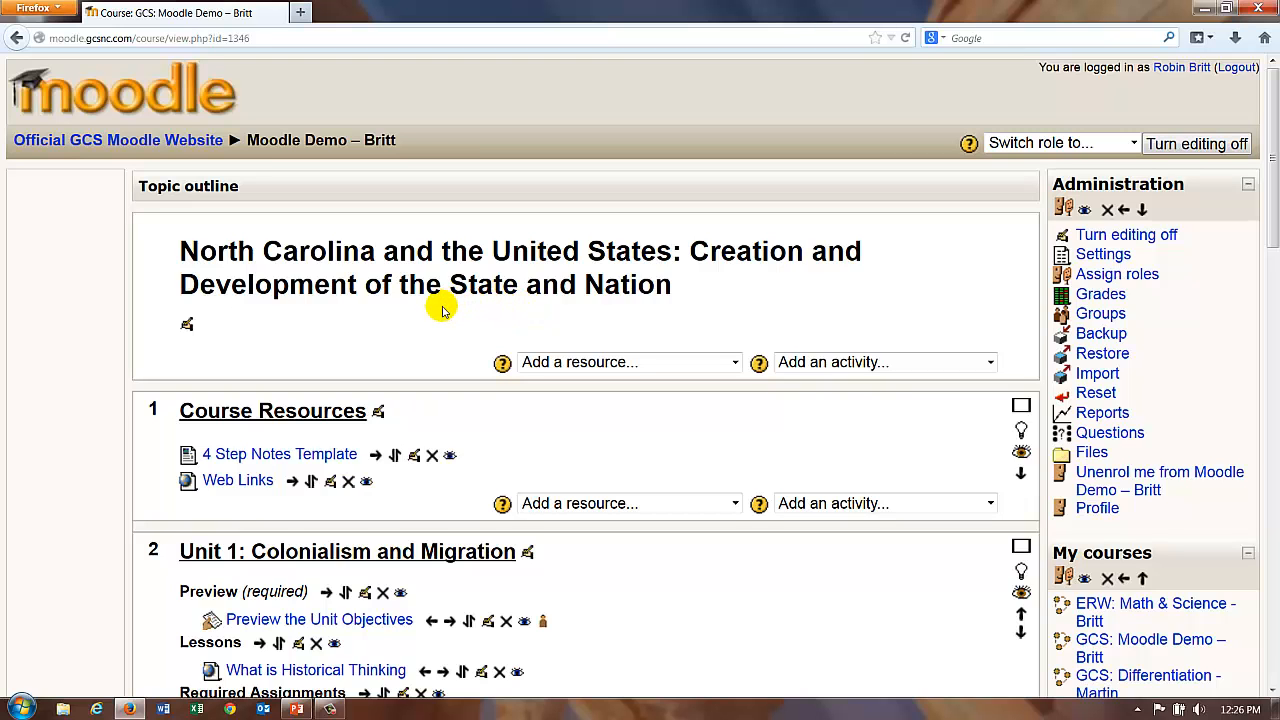
pyautogui.scroll(-5, 443, 310)
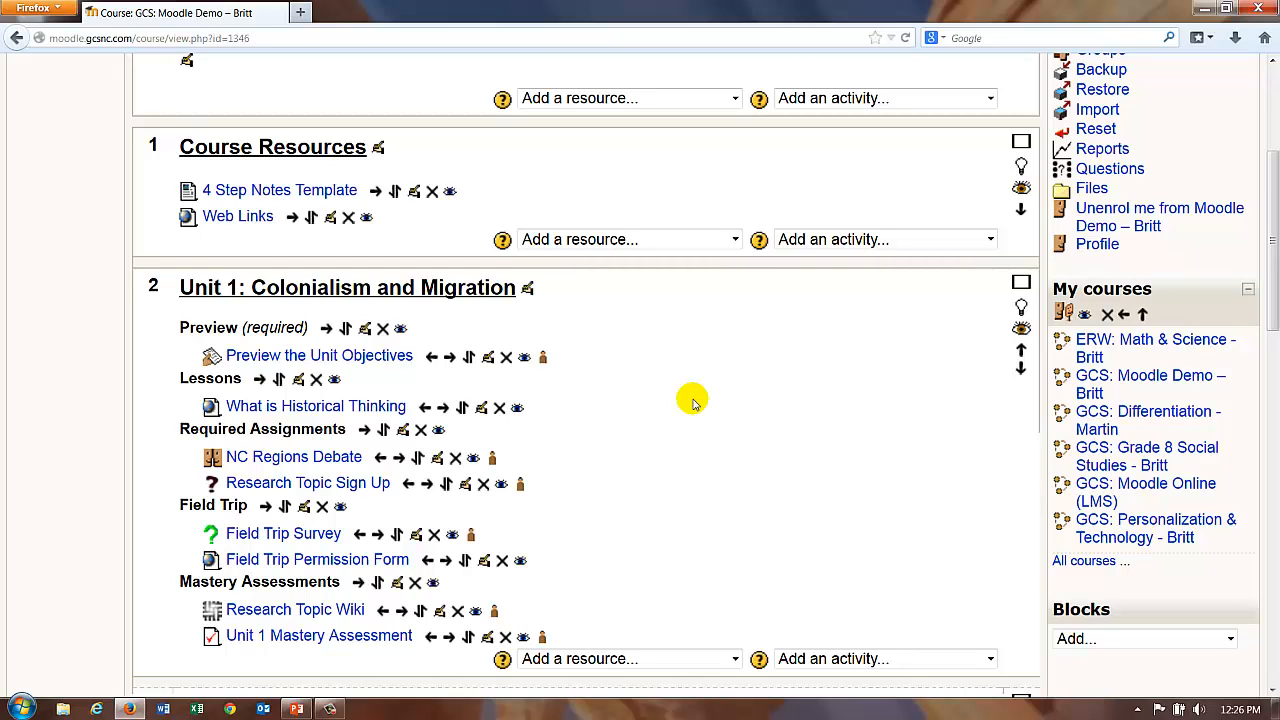
pyautogui.scroll(5, 692, 400)
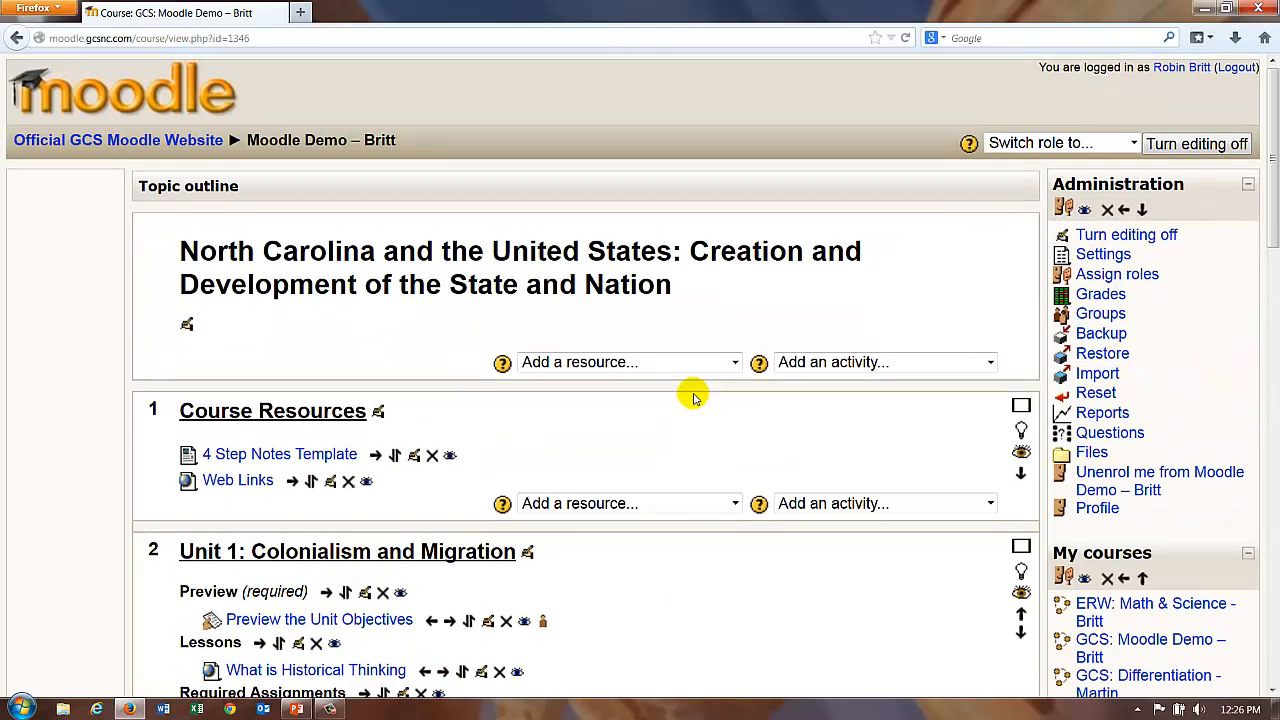
pyautogui.scroll(-5, 605, 600)
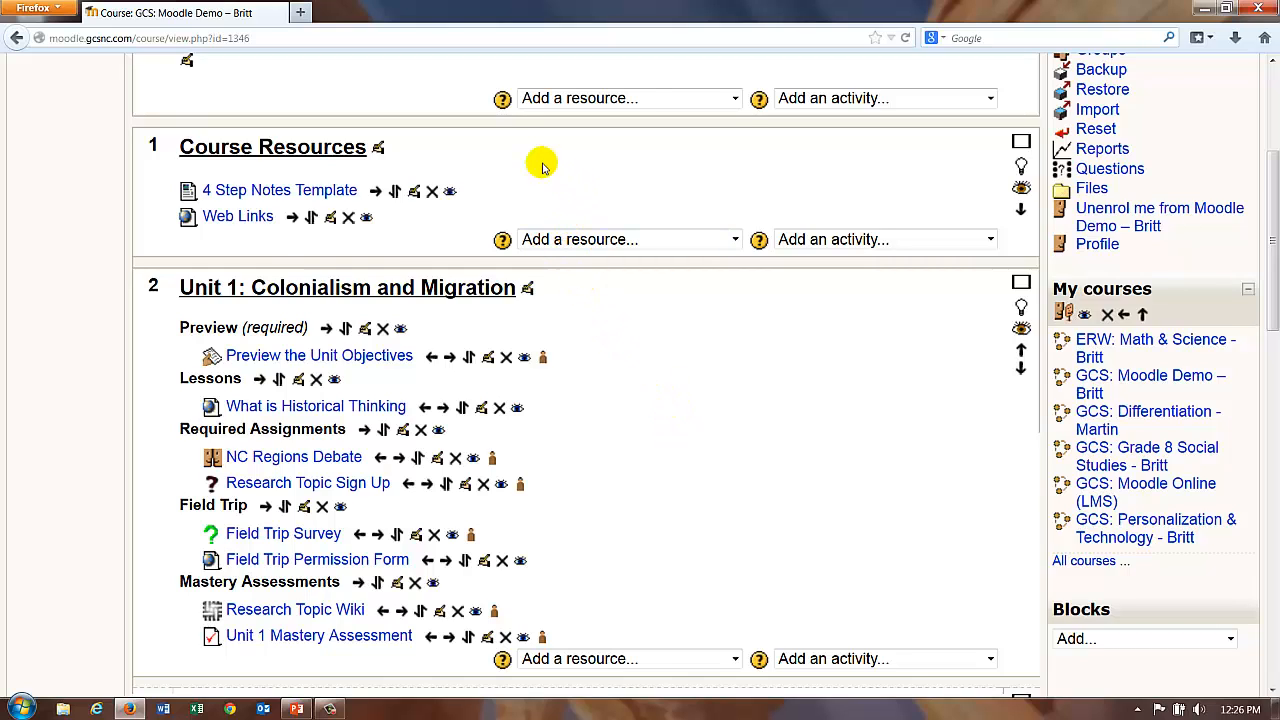
# Step: Glance at the Web Links resource, then reopen the Course Resources 'Add a resource…' list
pyautogui.click(721, 242)
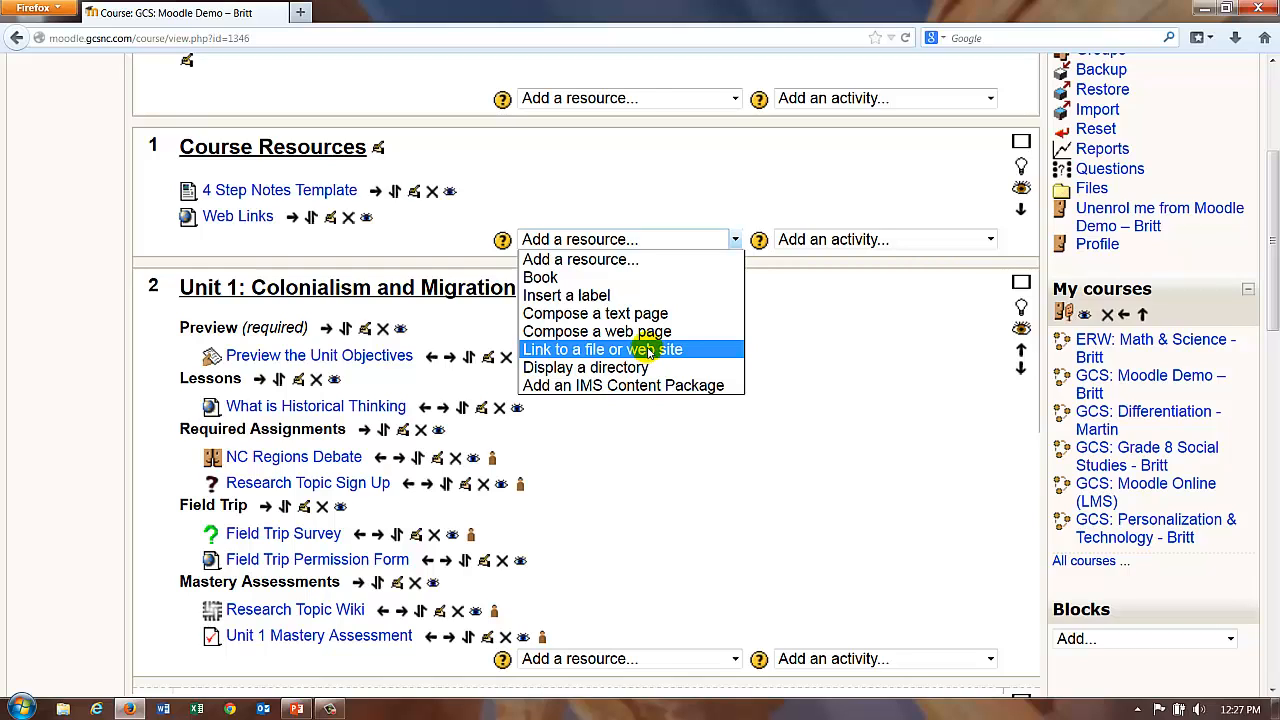
pyautogui.click(573, 160)
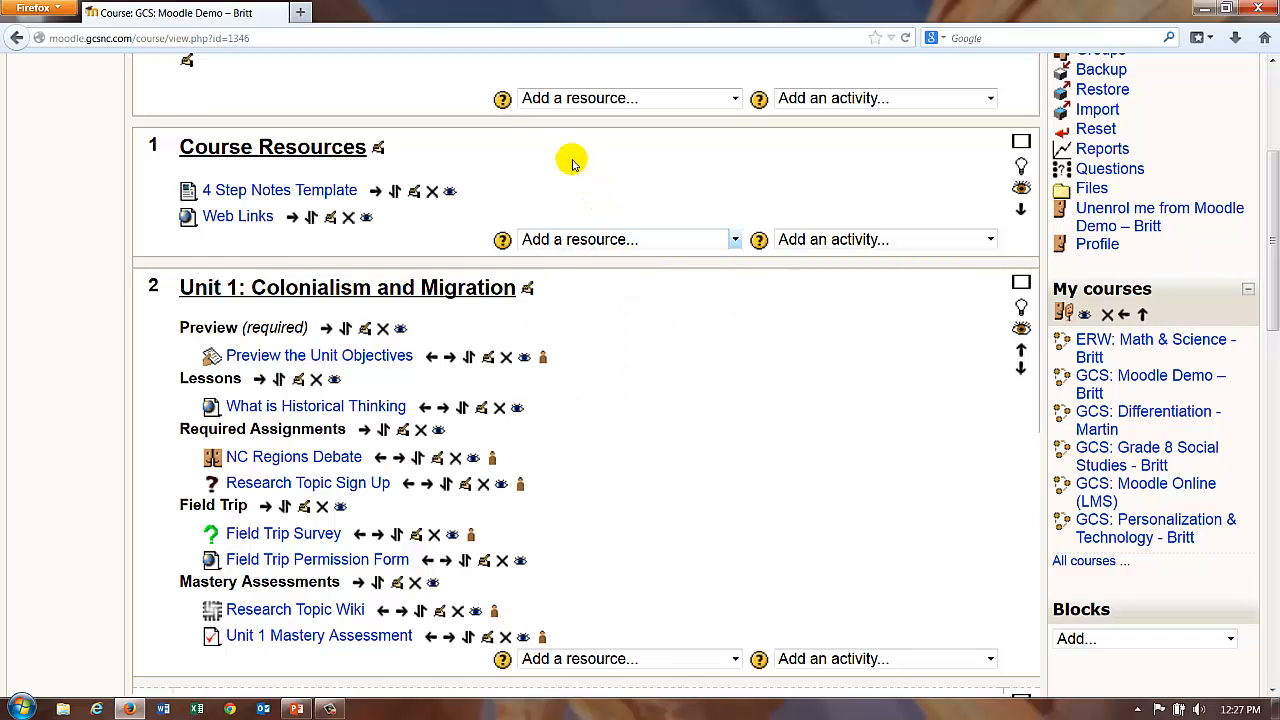
pyautogui.click(245, 224)
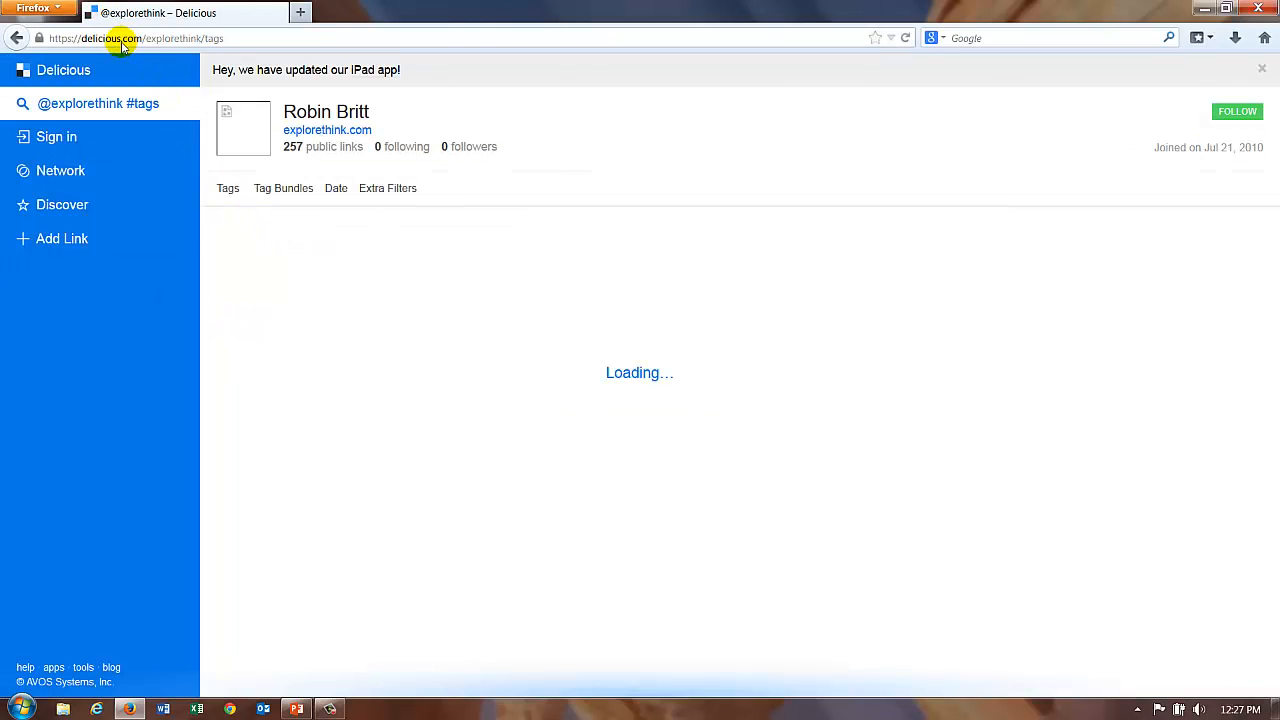
pyautogui.click(16, 37)
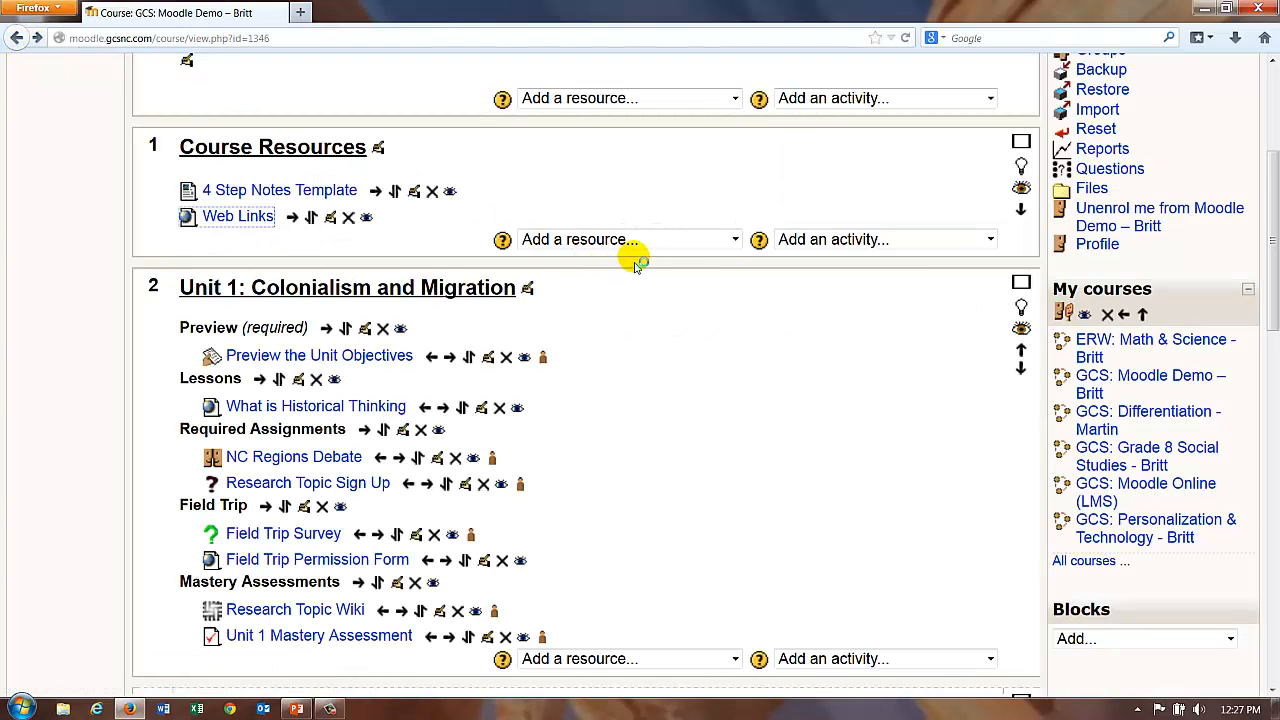
pyautogui.click(590, 240)
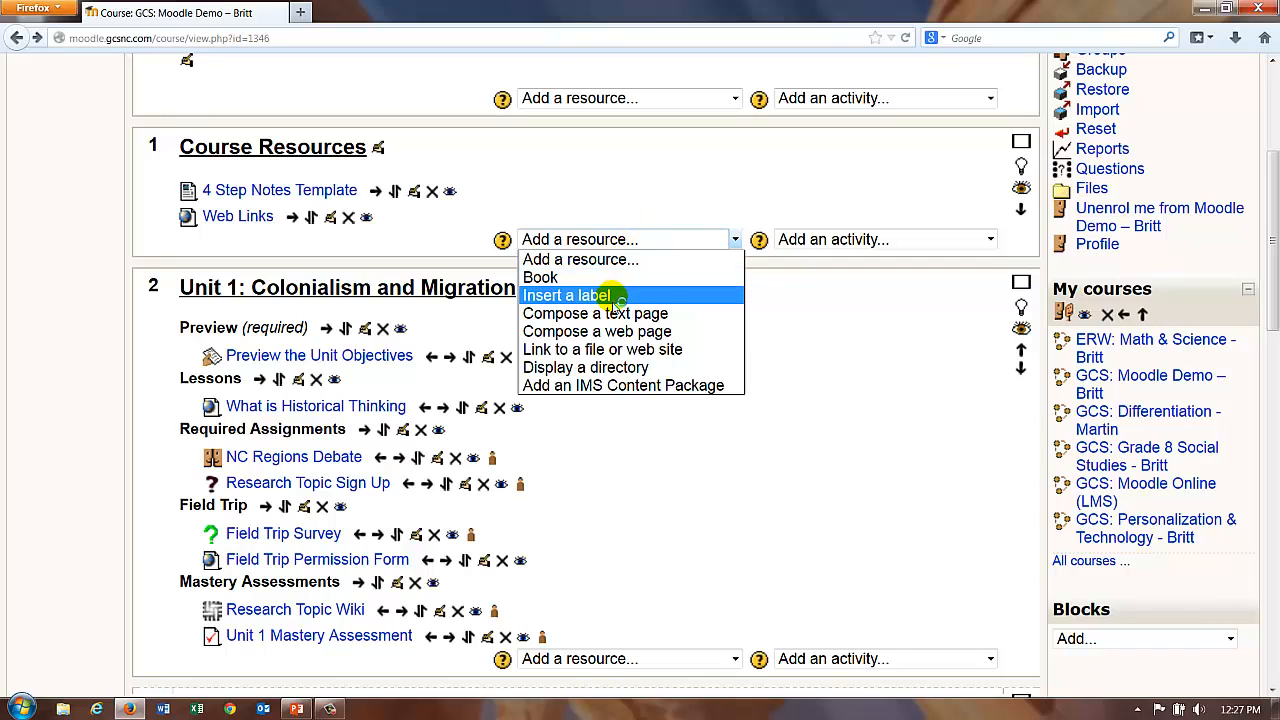
# Step: Compose a web page named 'test' reading 'My web page.' and save it to Course Resources
pyautogui.click(605, 333)
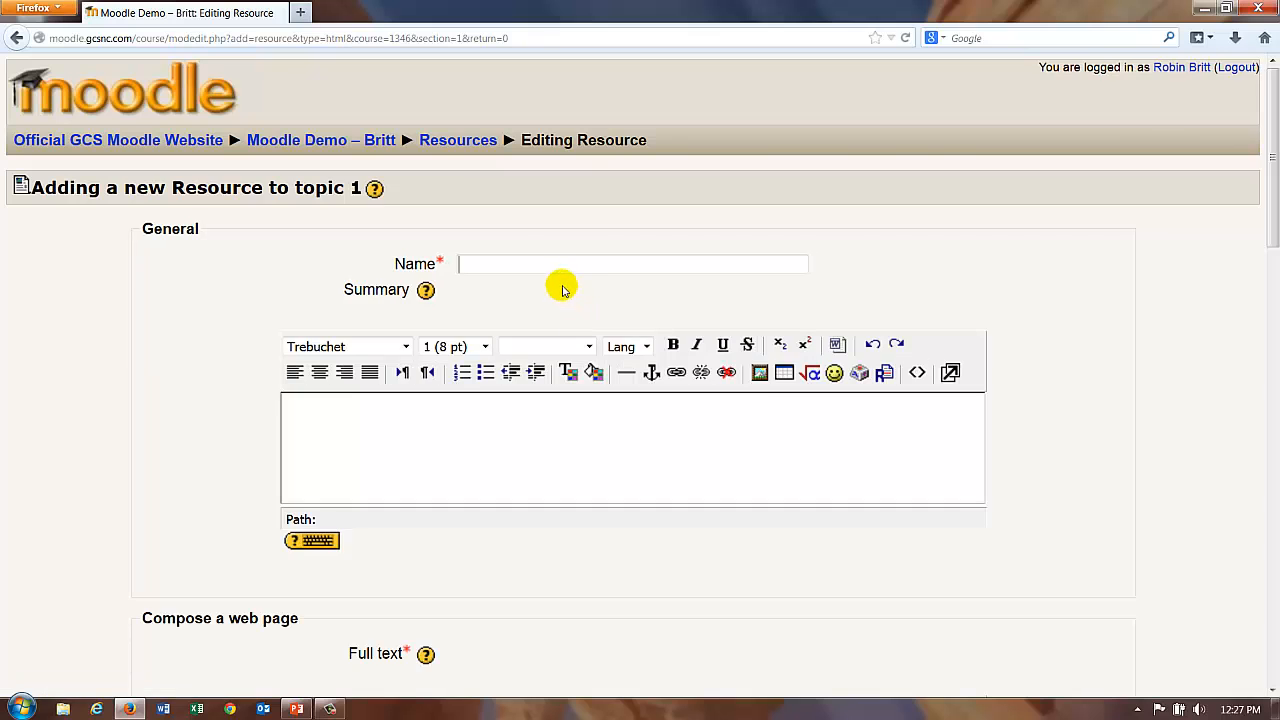
pyautogui.write('test')
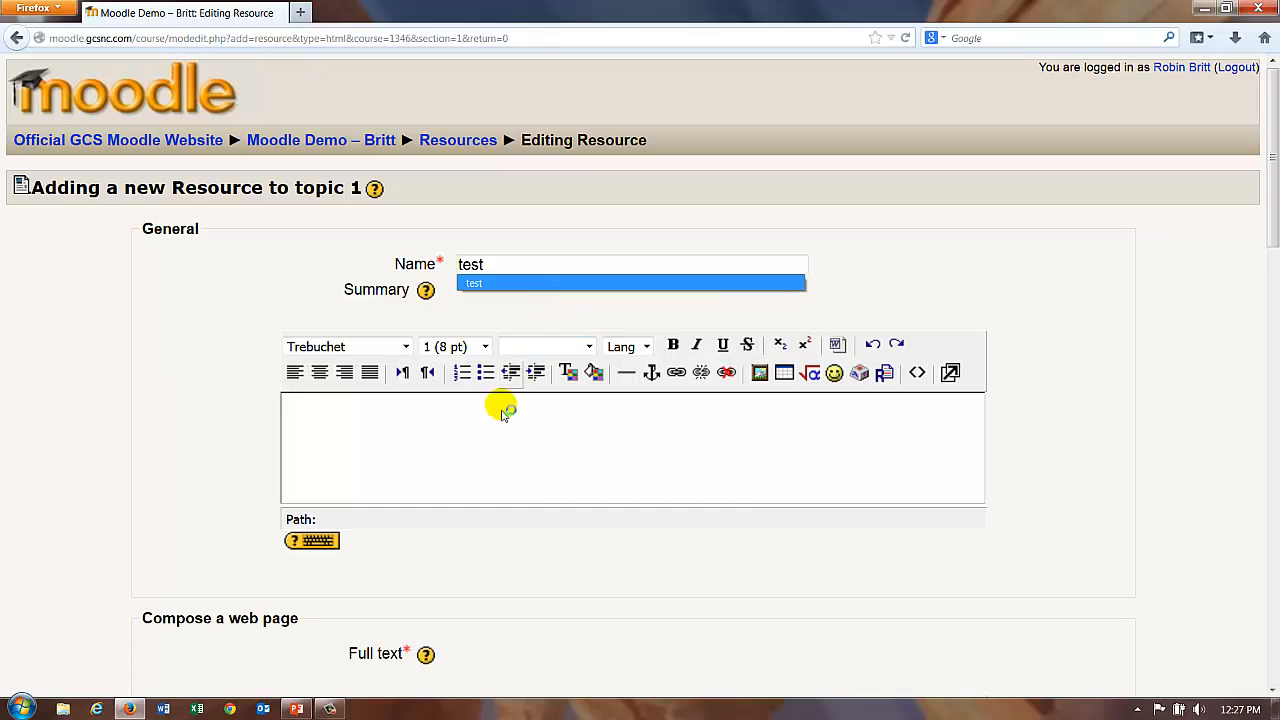
pyautogui.click(477, 447)
pyautogui.scroll(-3, 490, 466)
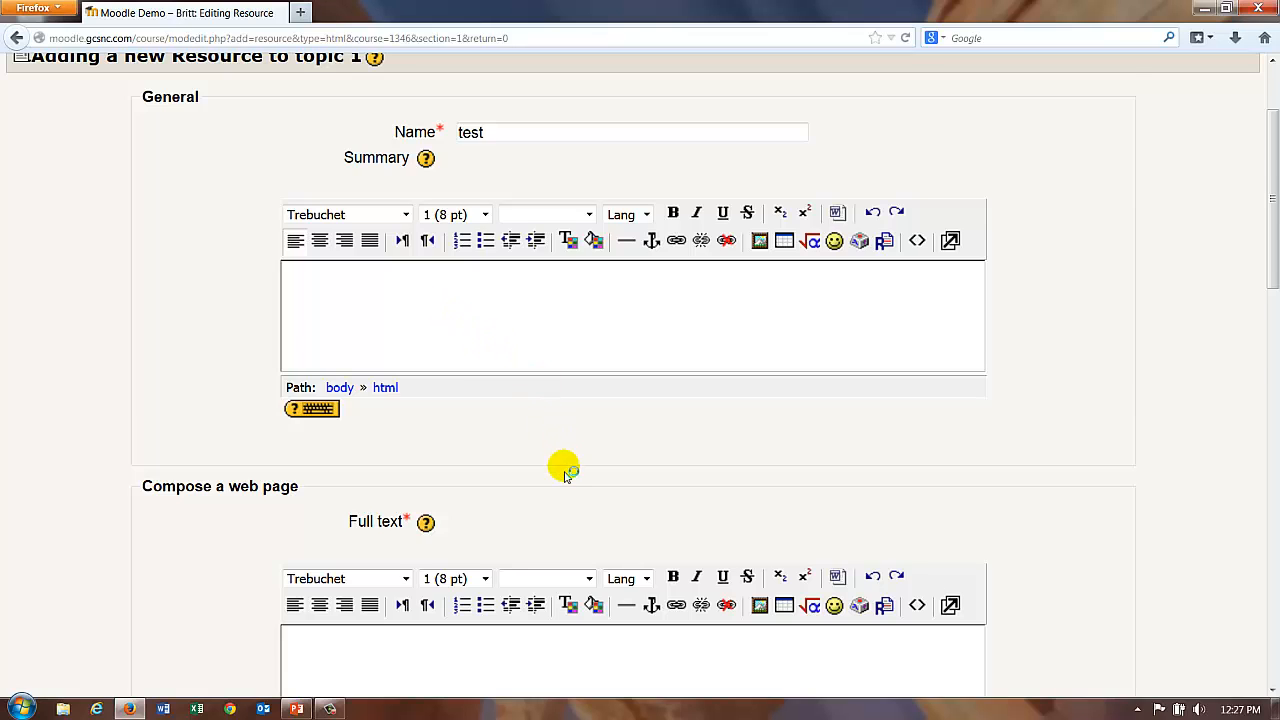
pyautogui.scroll(-6, 560, 470)
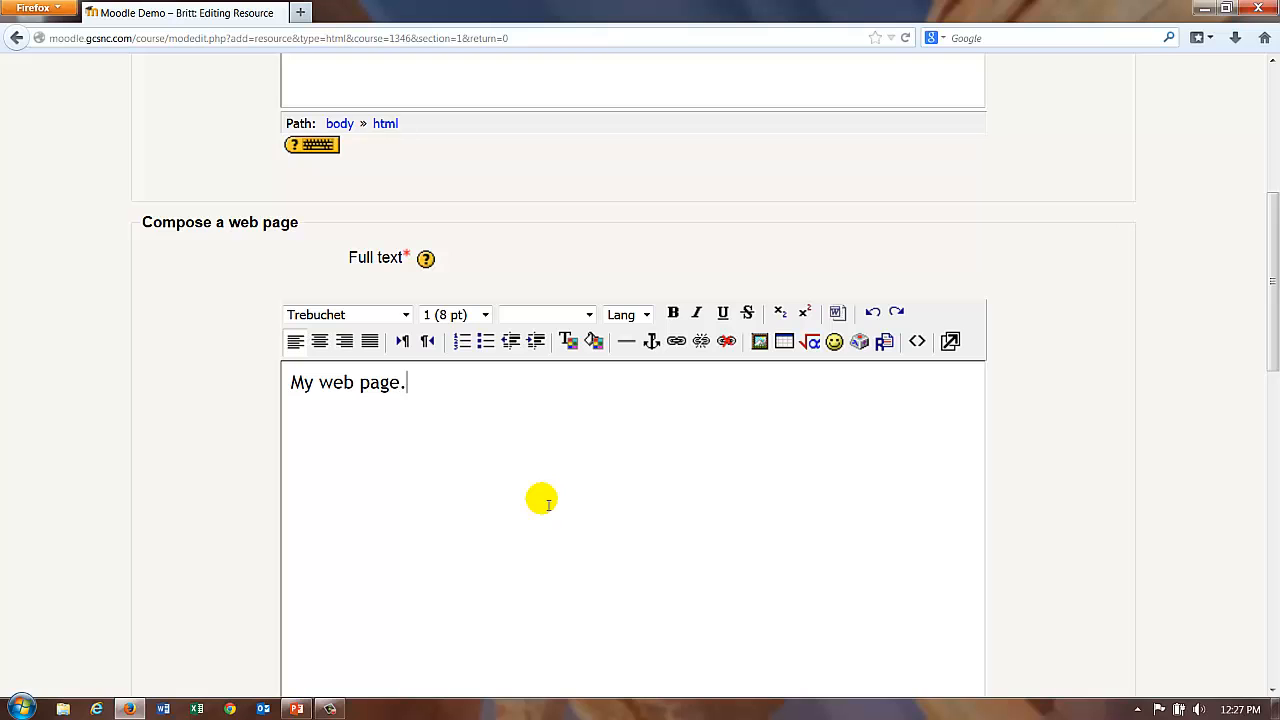
pyautogui.scroll(-12, 1060, 365)
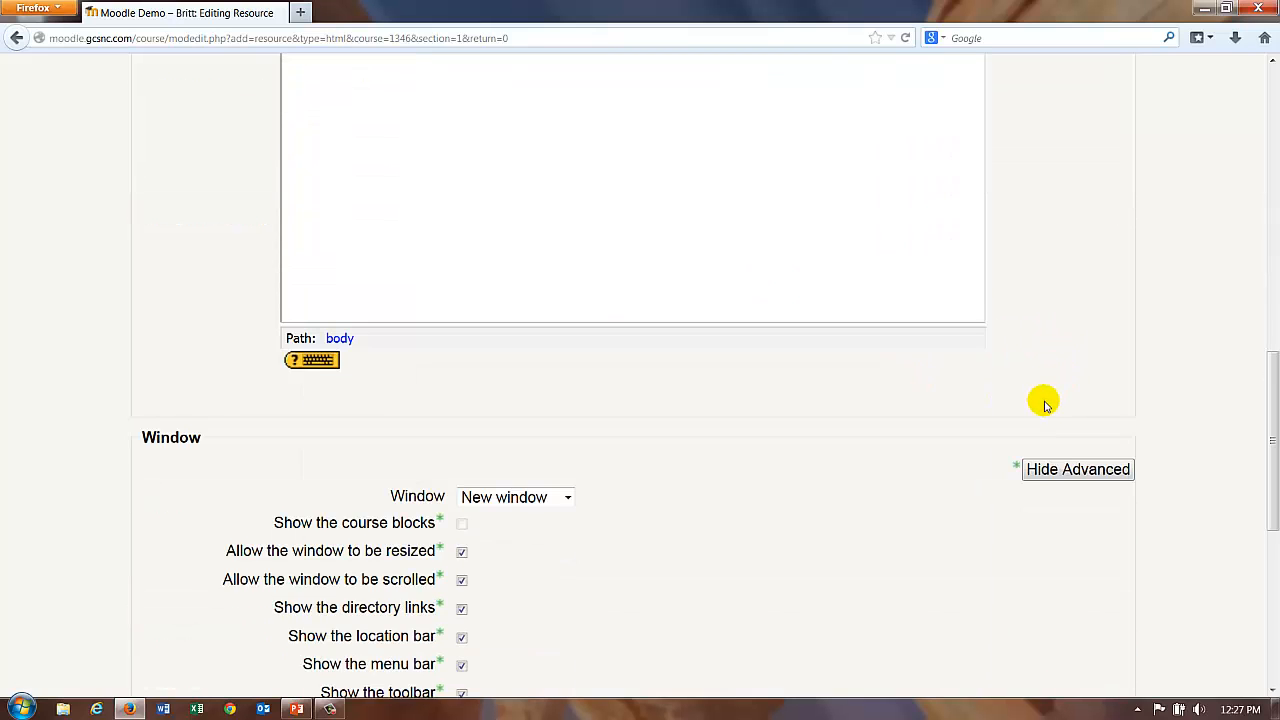
pyautogui.scroll(-6, 1000, 460)
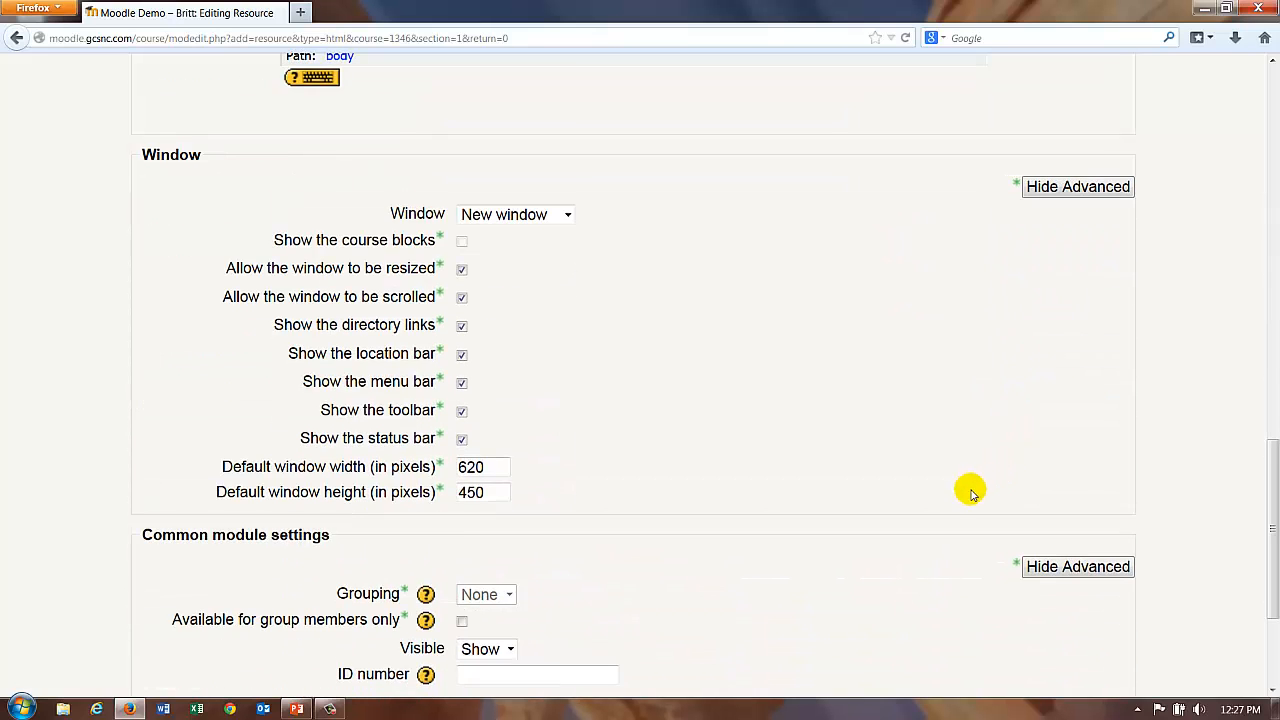
pyautogui.scroll(-5, 960, 500)
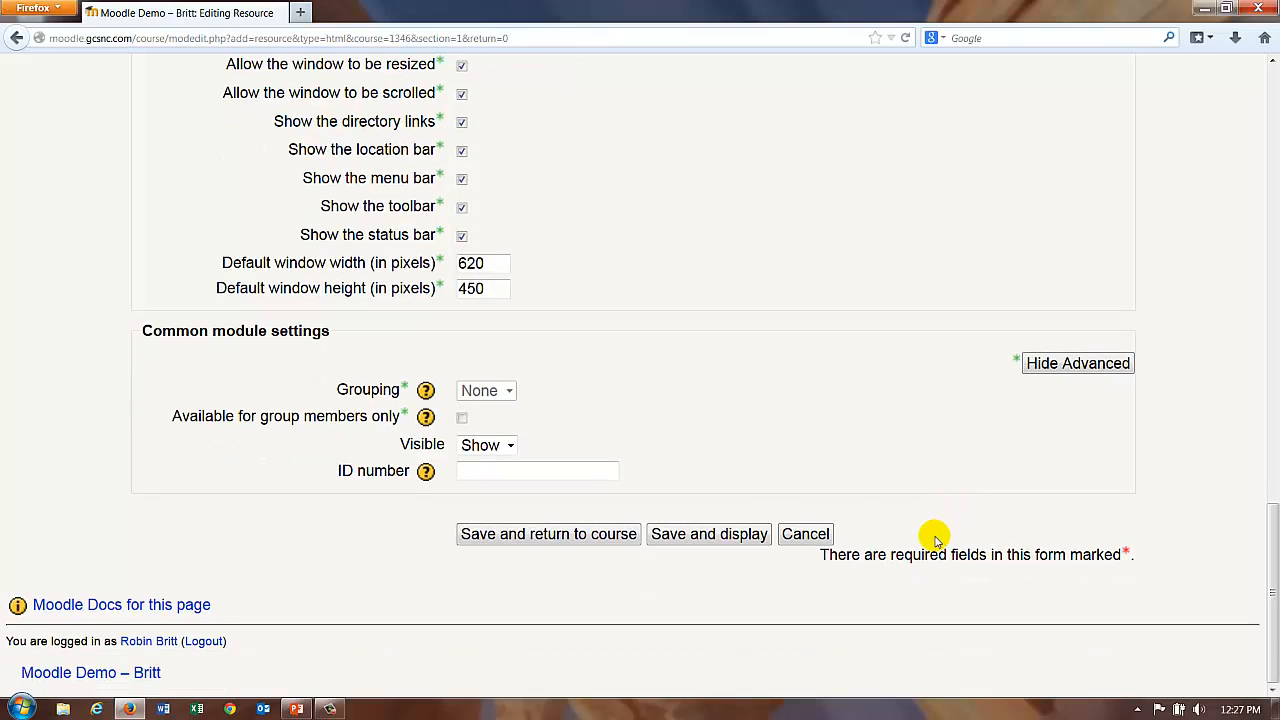
pyautogui.click(505, 543)
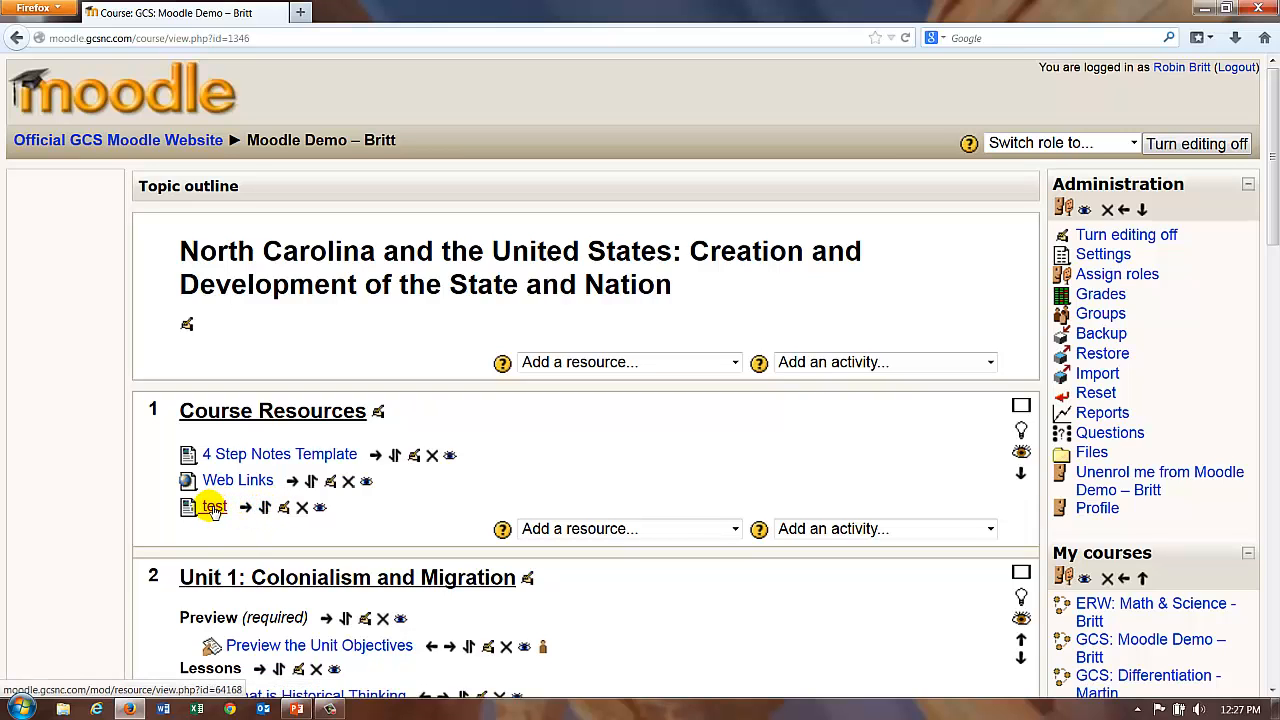
pyautogui.click(213, 508)
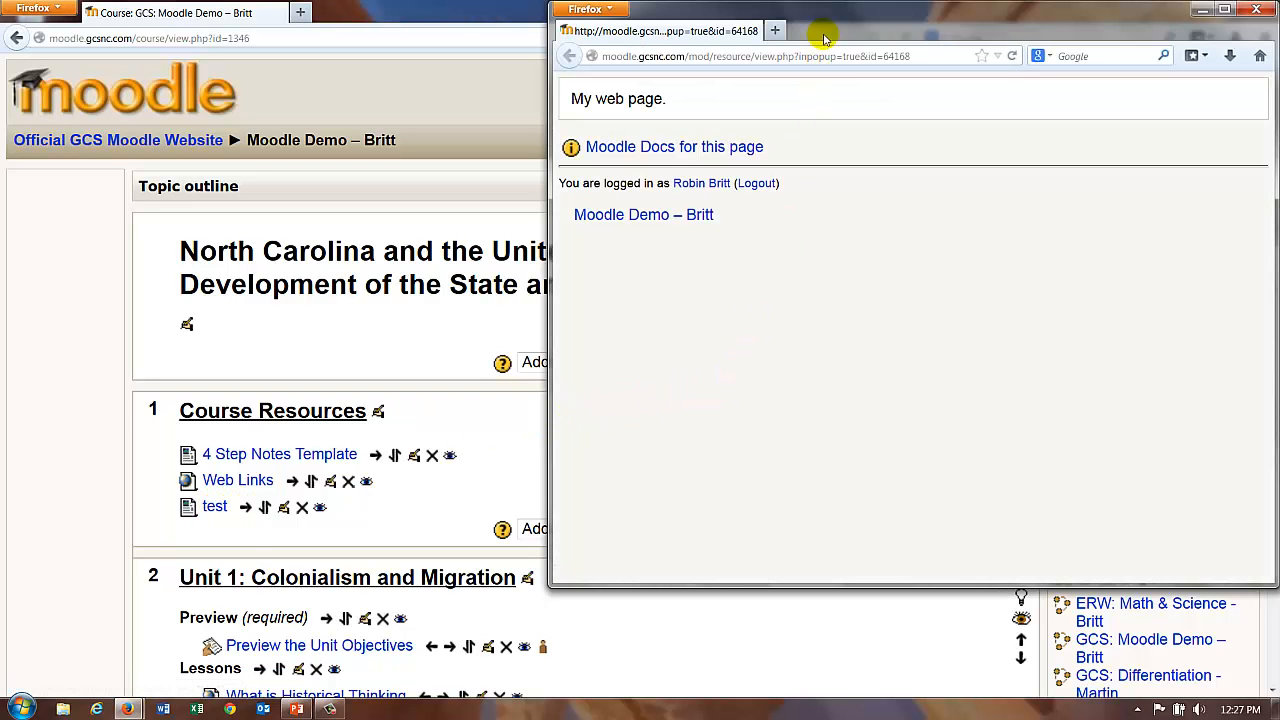
pyautogui.moveTo(828, 29); pyautogui.dragTo(734, 93)
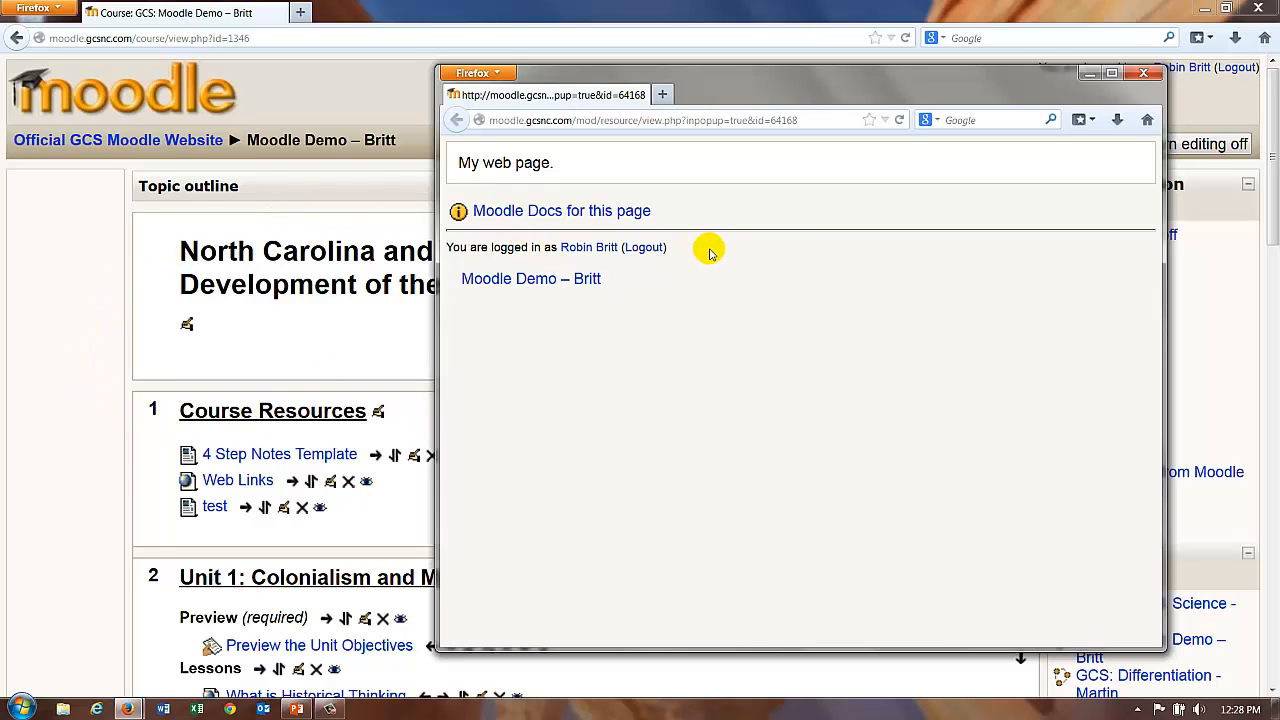
pyautogui.click(1149, 75)
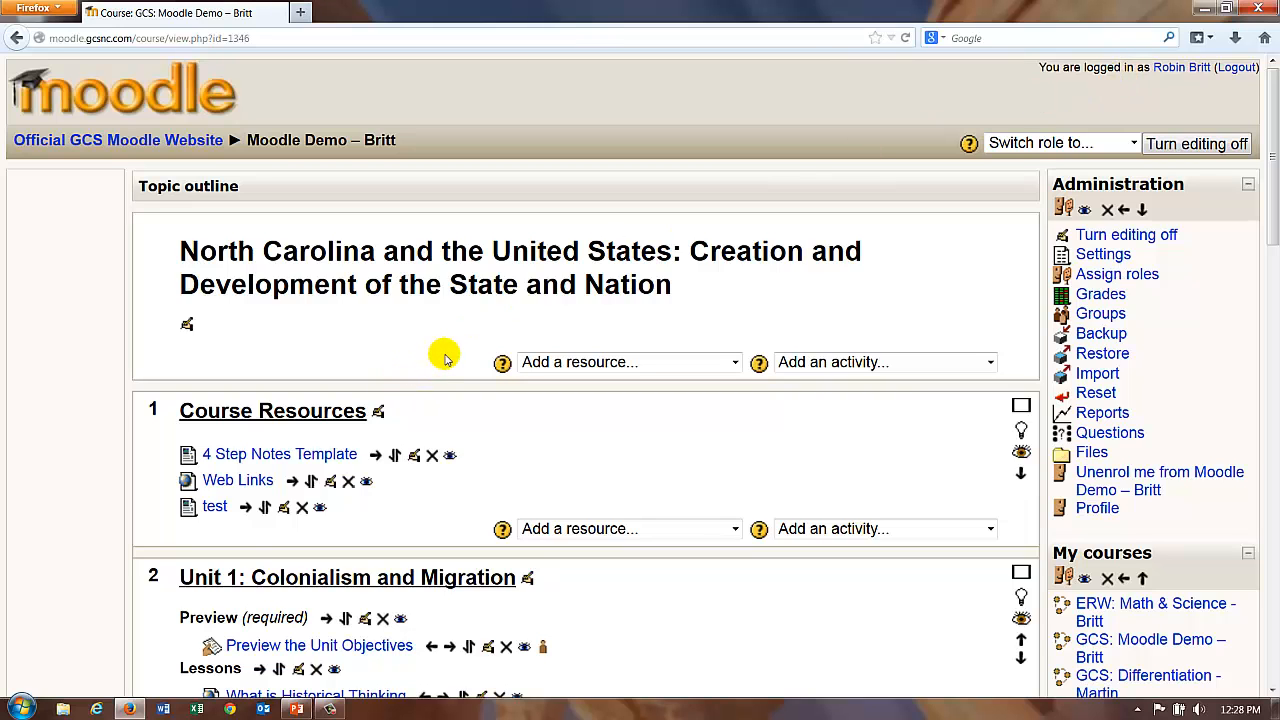
pyautogui.scroll(-3, 445, 358)
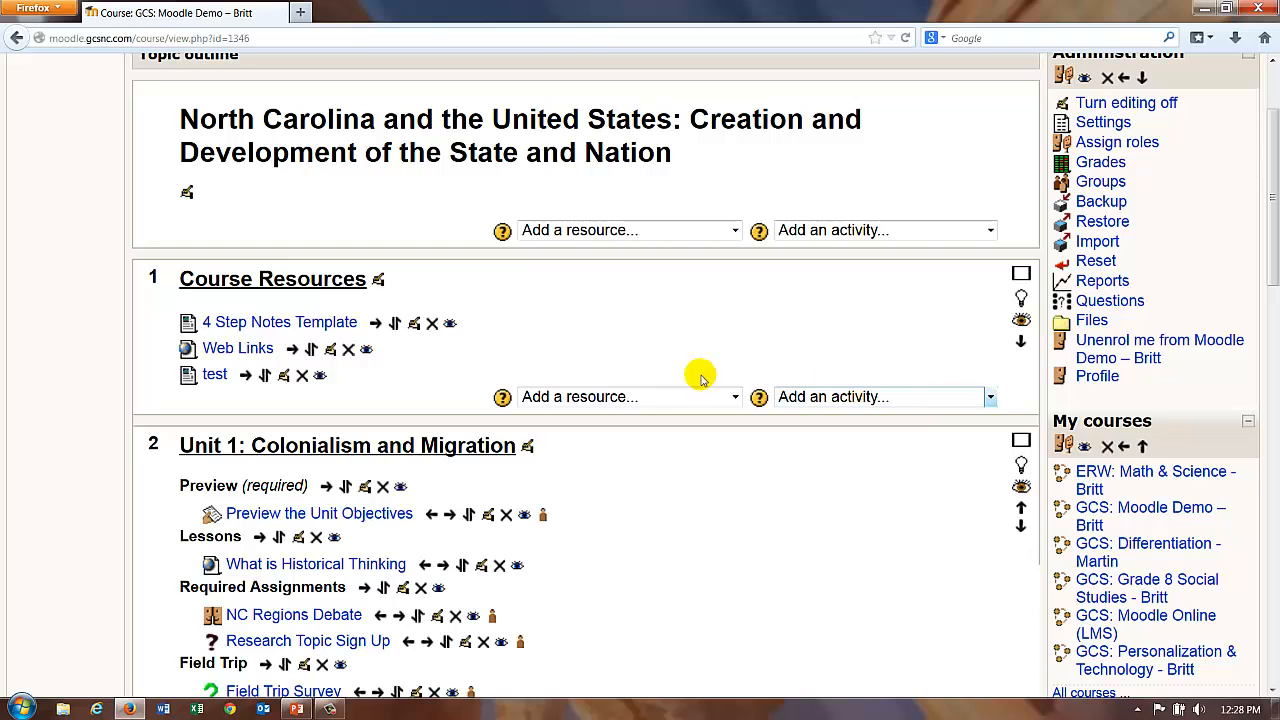
pyautogui.click(945, 404)
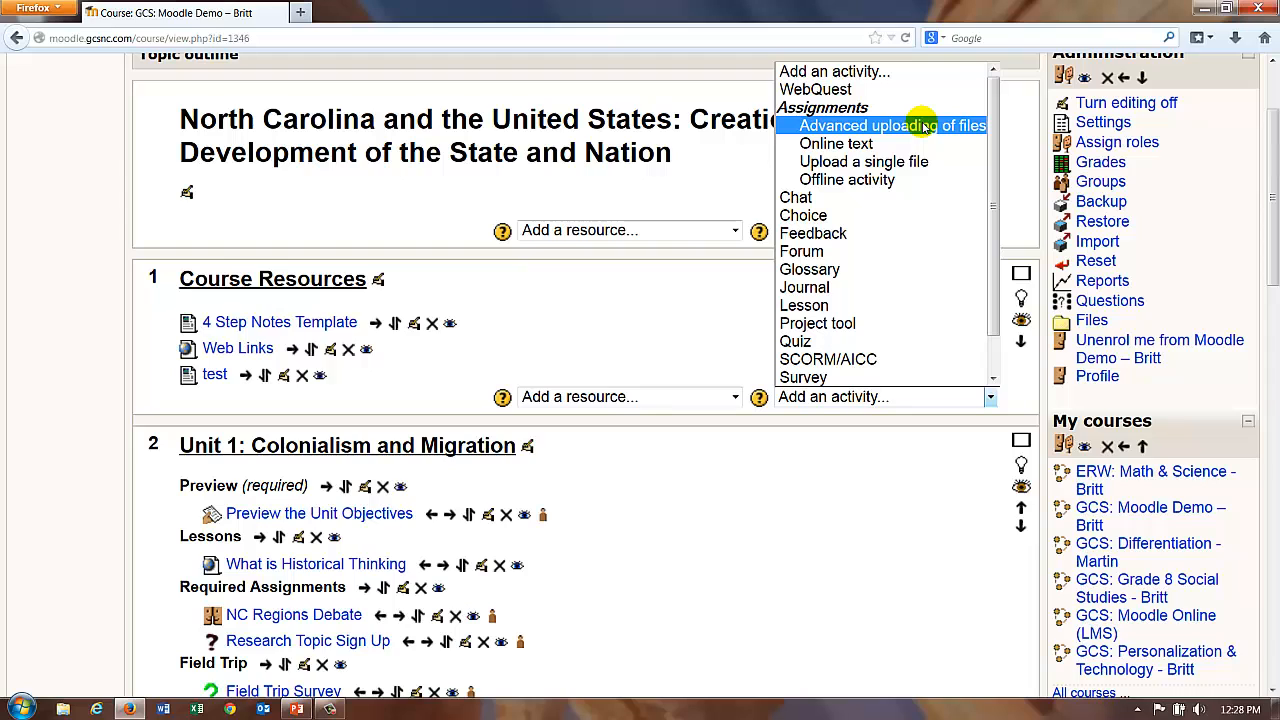
pyautogui.click(810, 474)
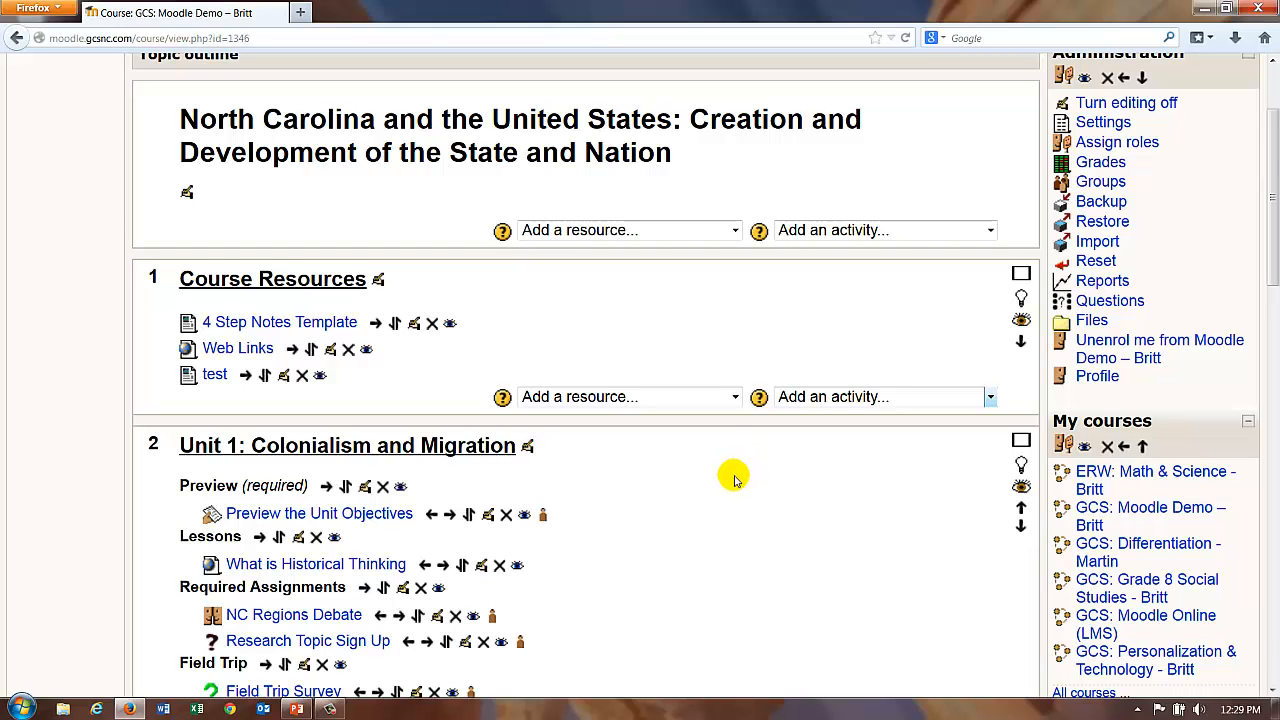
pyautogui.scroll(3, 731, 409)
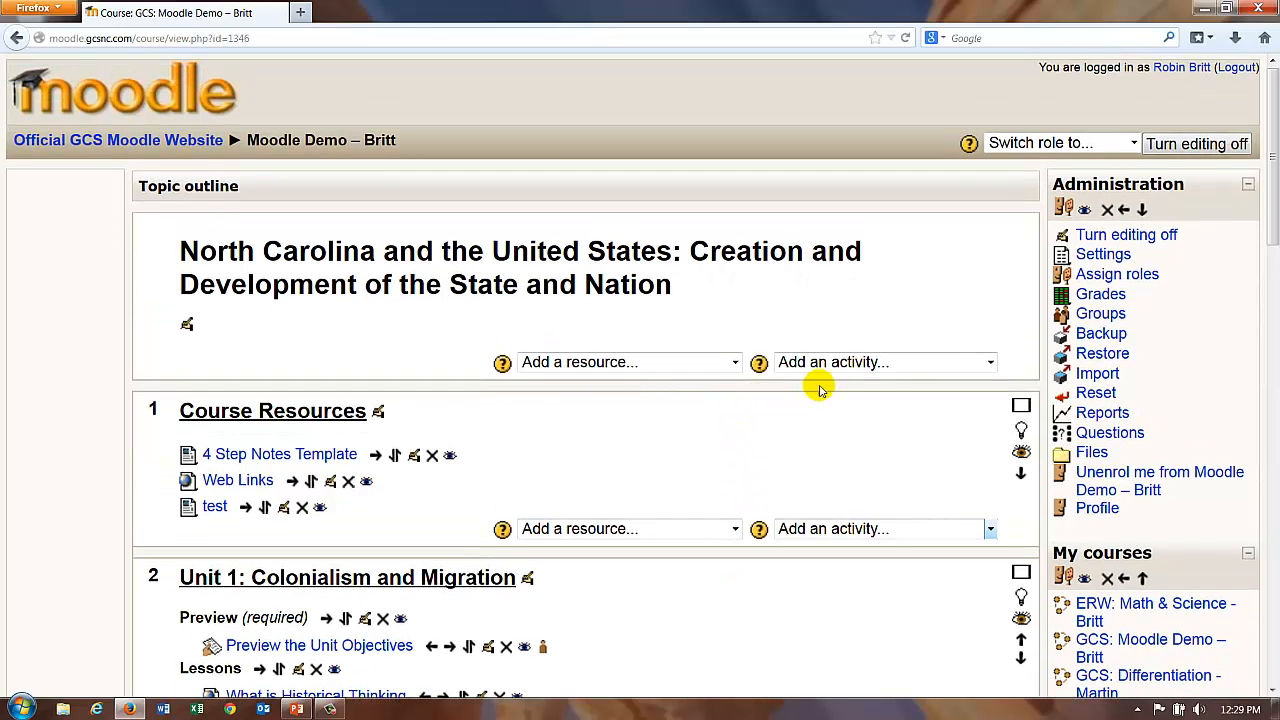
# Step: Set Format to Social format in Edit course settings and save the changes
pyautogui.click(1101, 259)
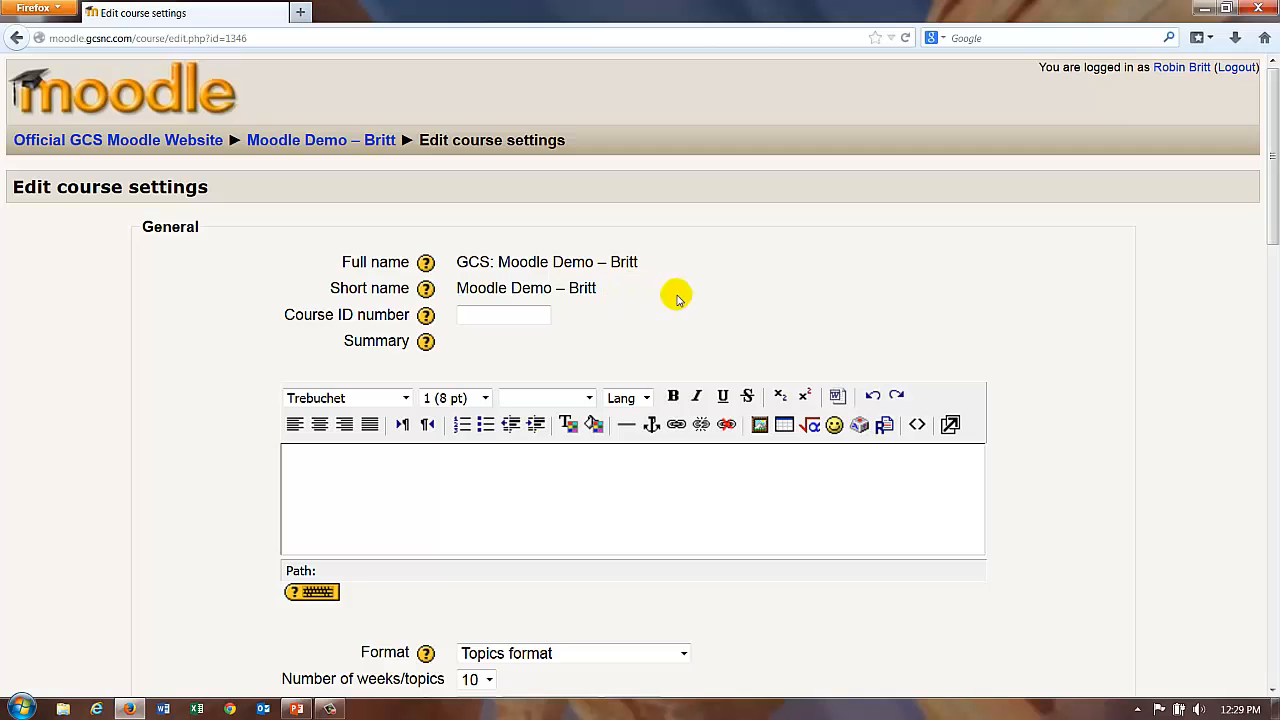
pyautogui.scroll(-3, 1095, 365)
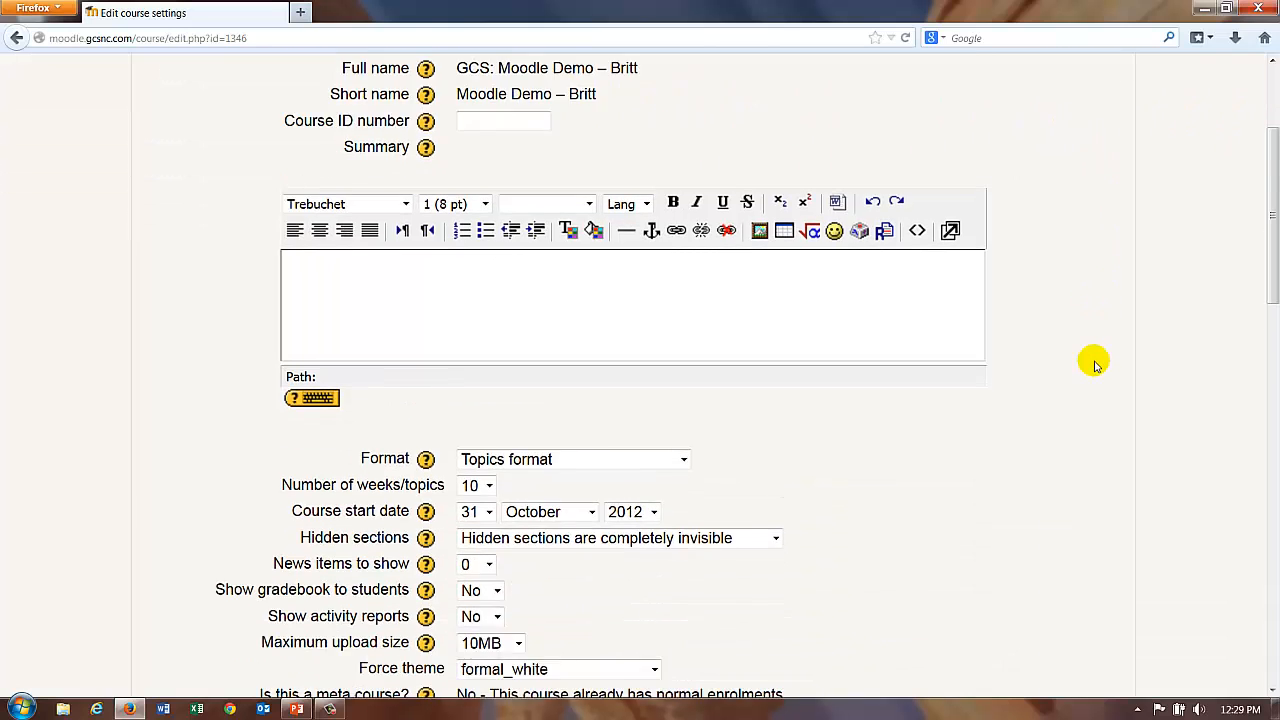
pyautogui.scroll(-5, 1050, 340)
pyautogui.scroll(4, 1000, 277)
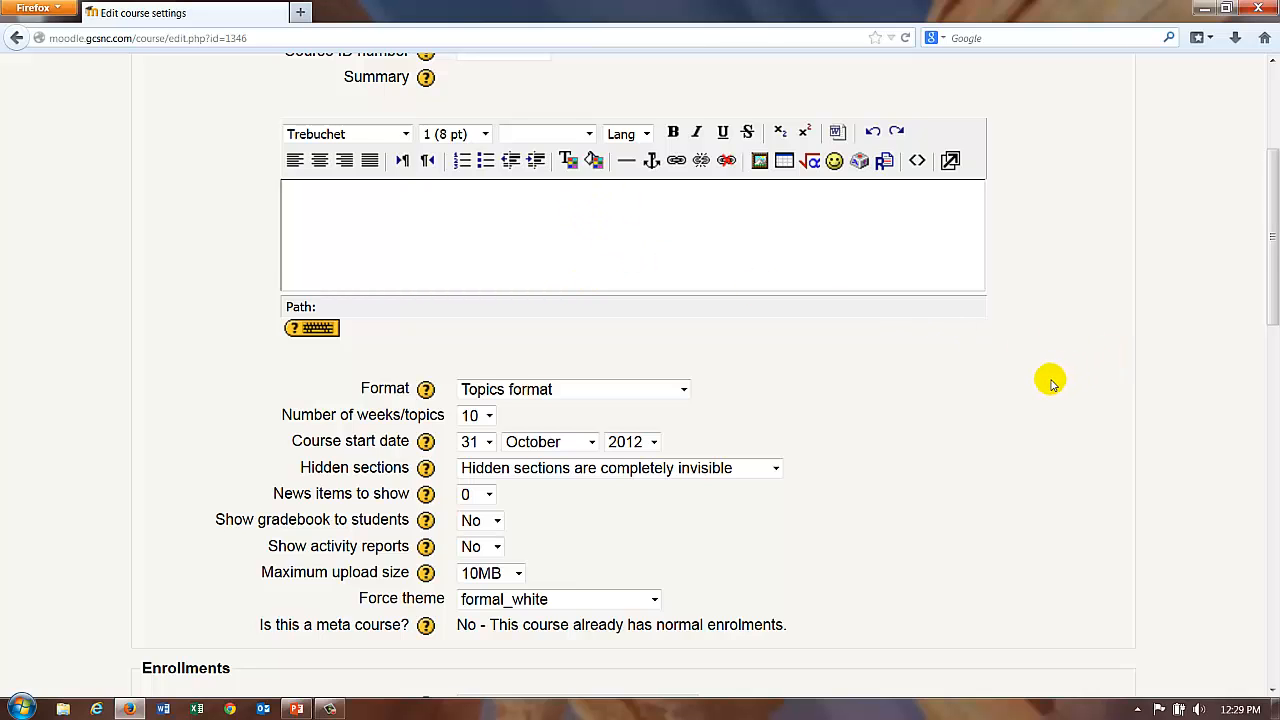
pyautogui.scroll(-2, 1050, 383)
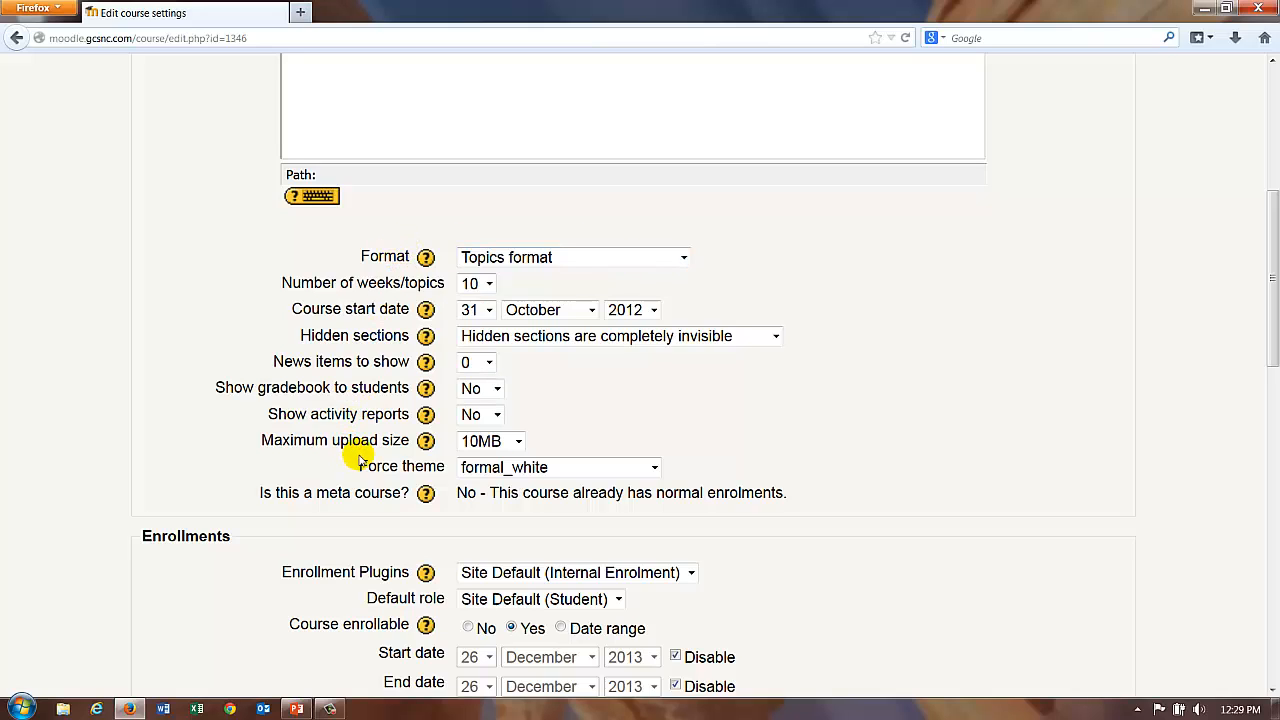
pyautogui.click(672, 259)
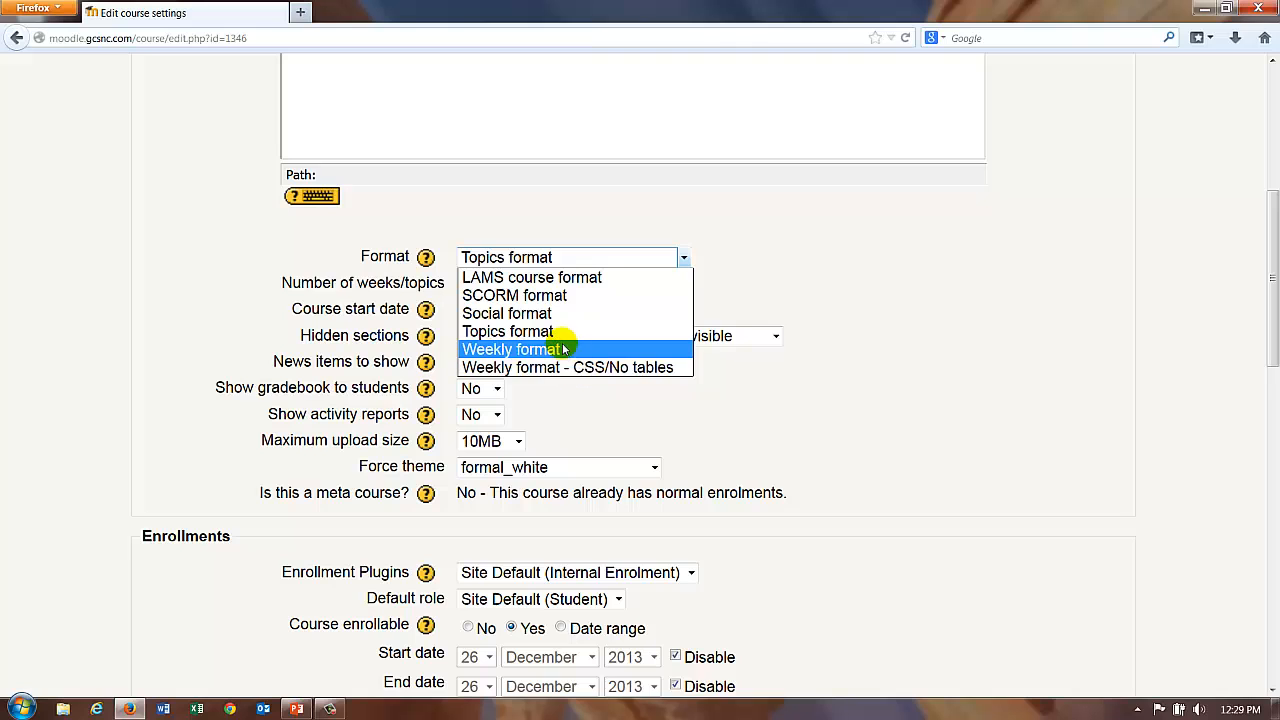
pyautogui.click(553, 315)
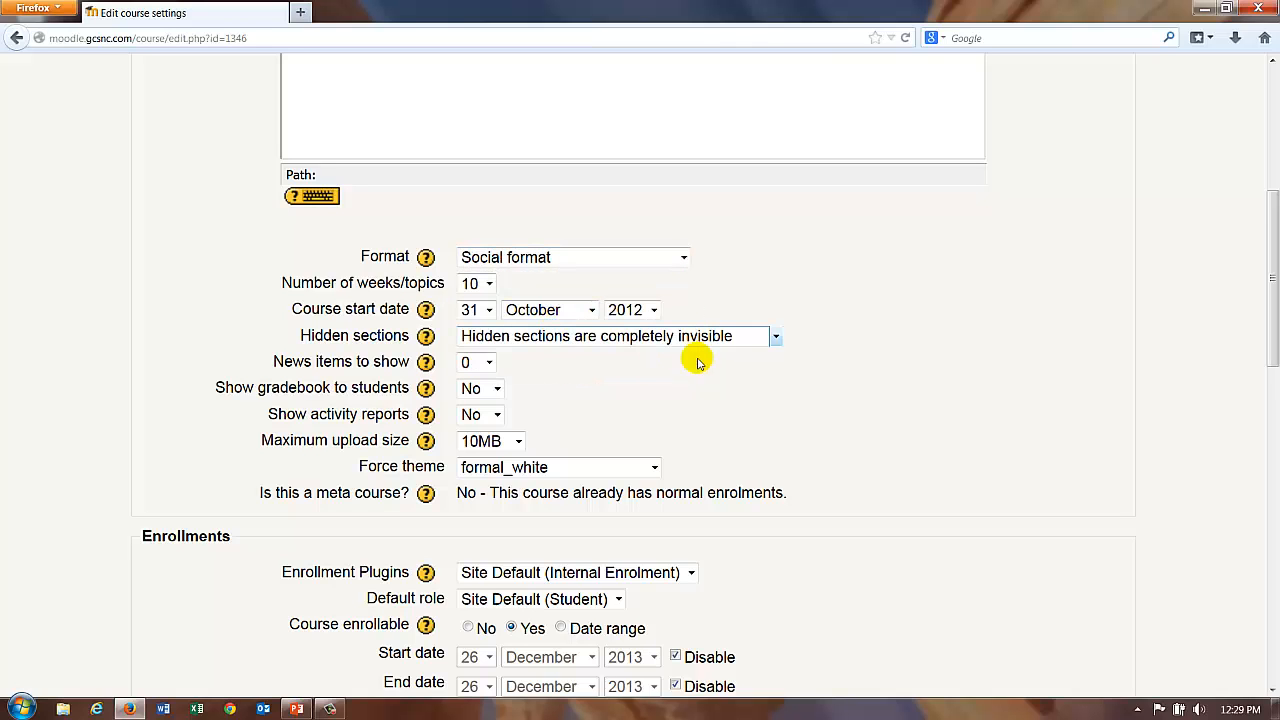
pyautogui.scroll(-15, 870, 392)
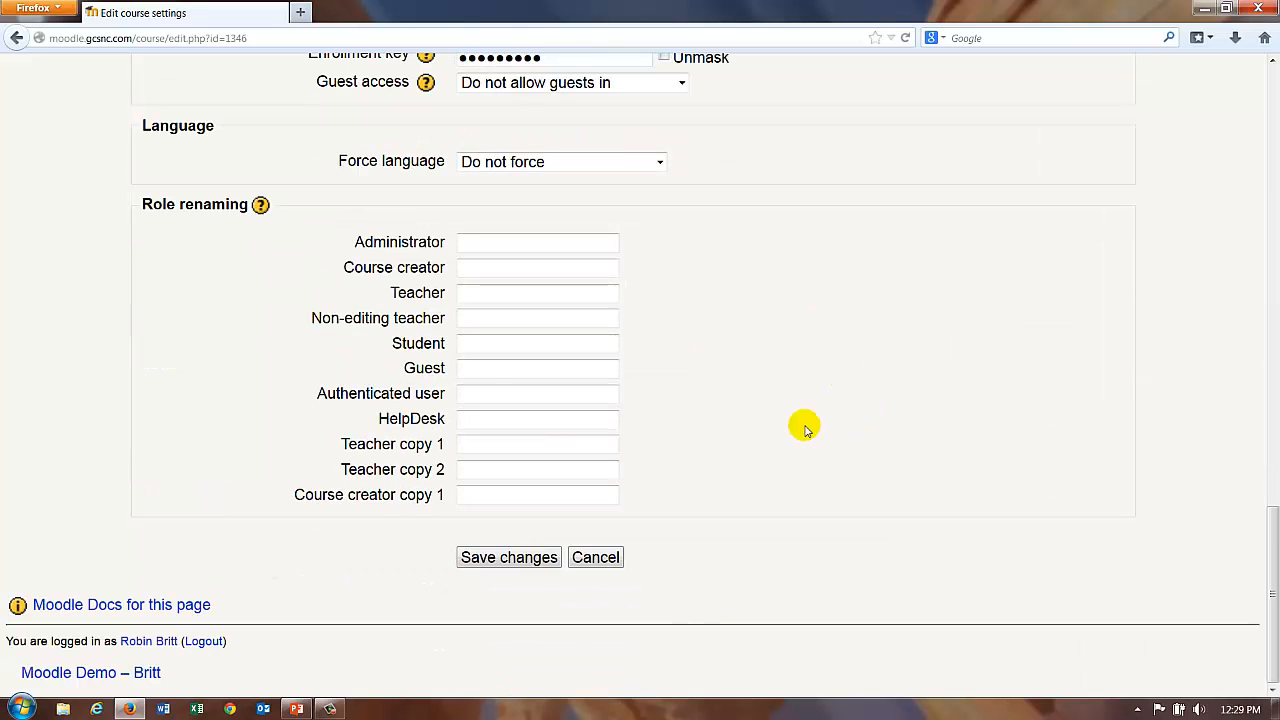
pyautogui.click(490, 557)
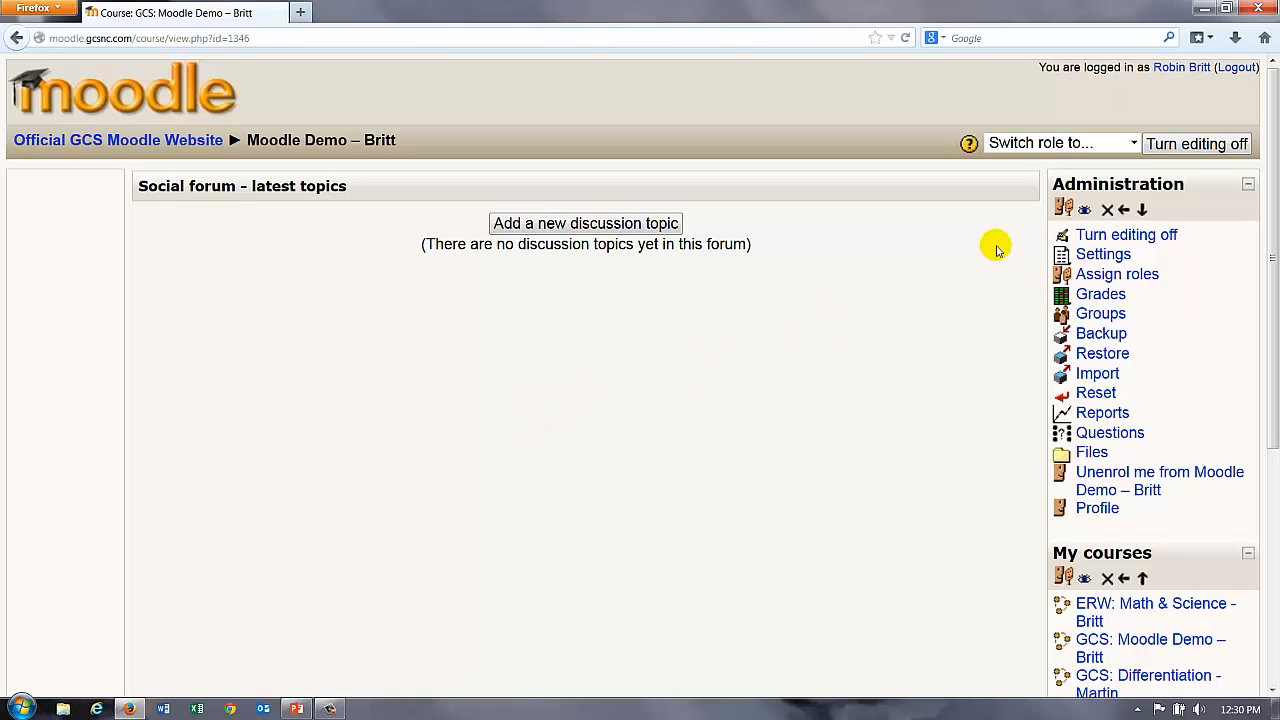
# Step: Set the course Format to Weekly format, save, and review the dated week sections
pyautogui.click(1108, 255)
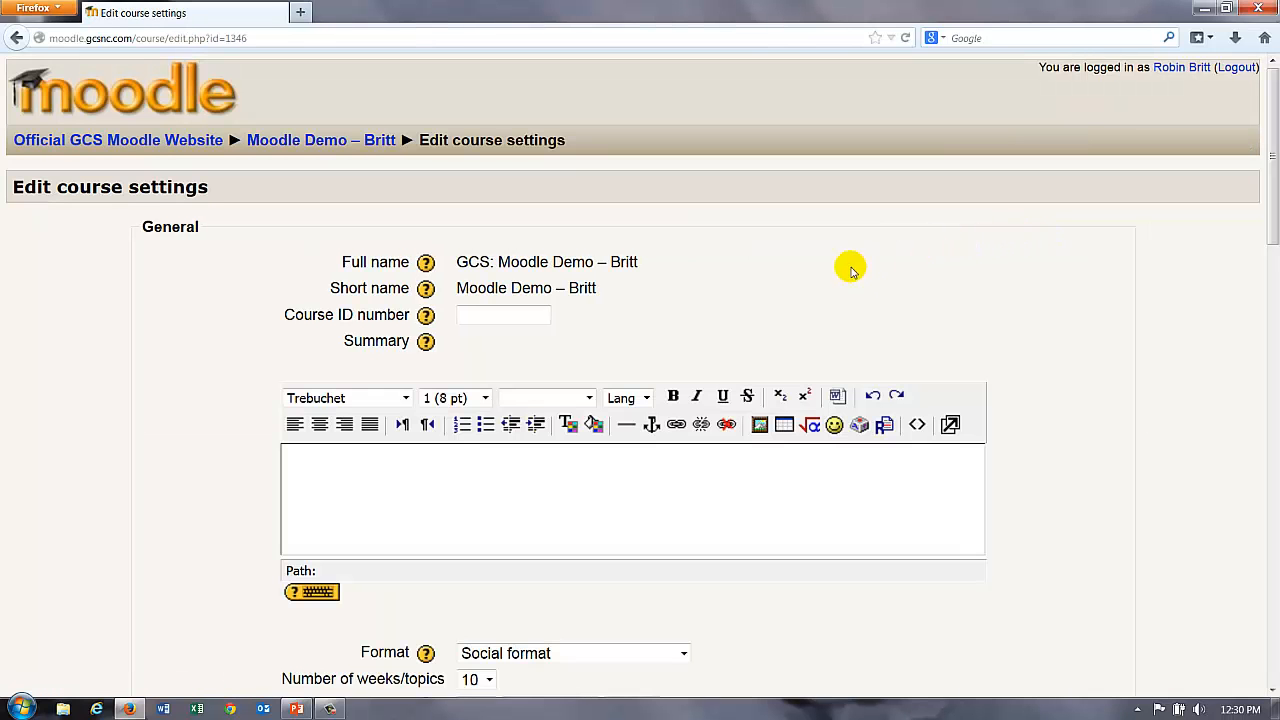
pyautogui.scroll(-5, 1035, 357)
pyautogui.scroll(-3, 1035, 357)
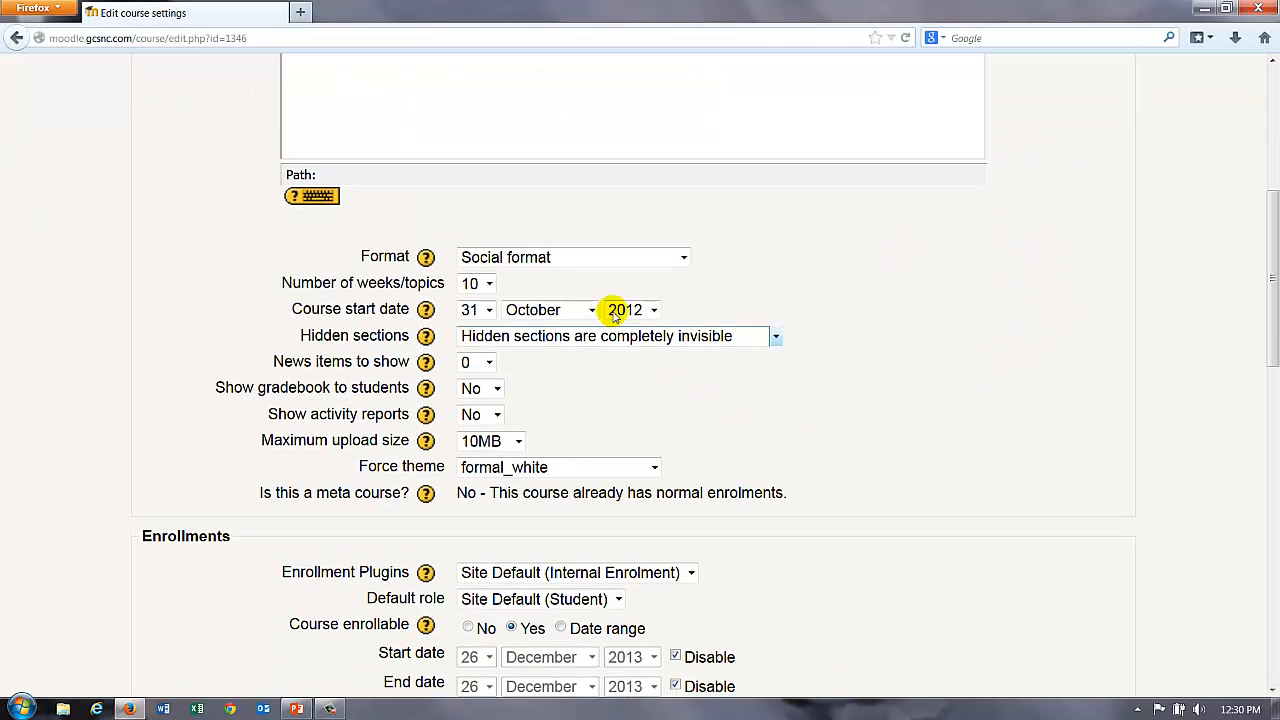
pyautogui.click(609, 257)
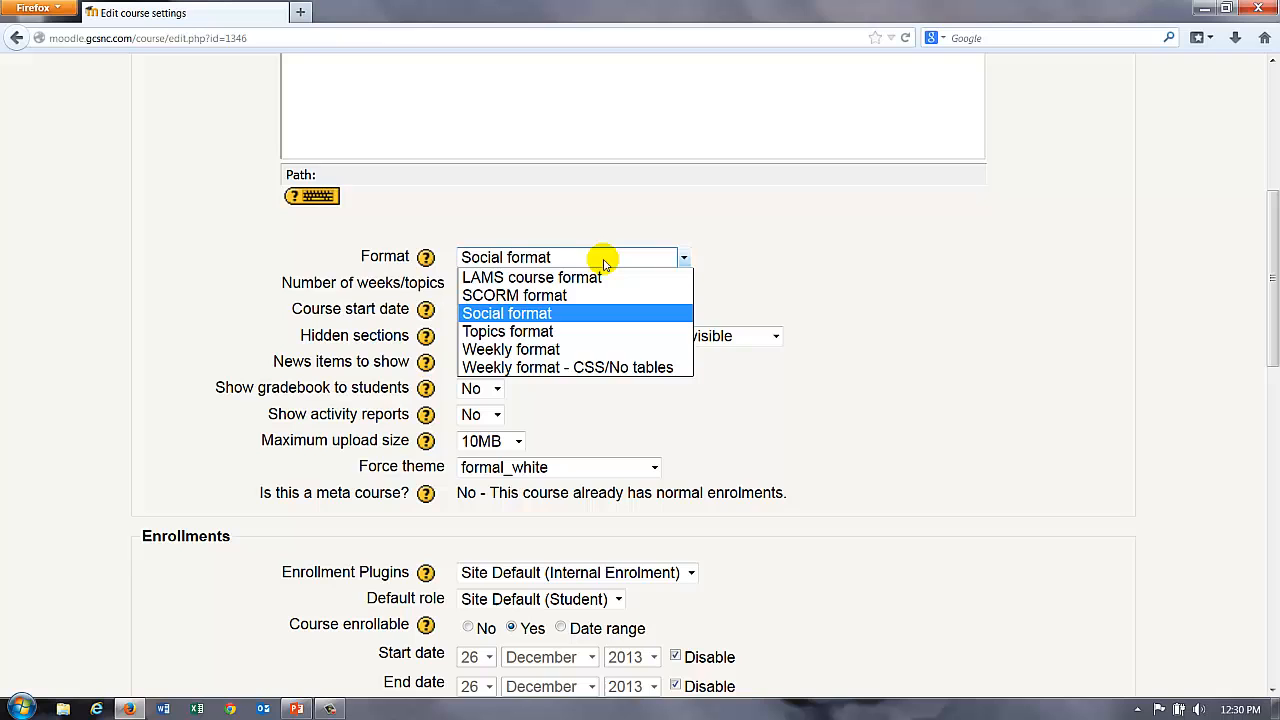
pyautogui.click(512, 350)
pyautogui.scroll(-15, 845, 362)
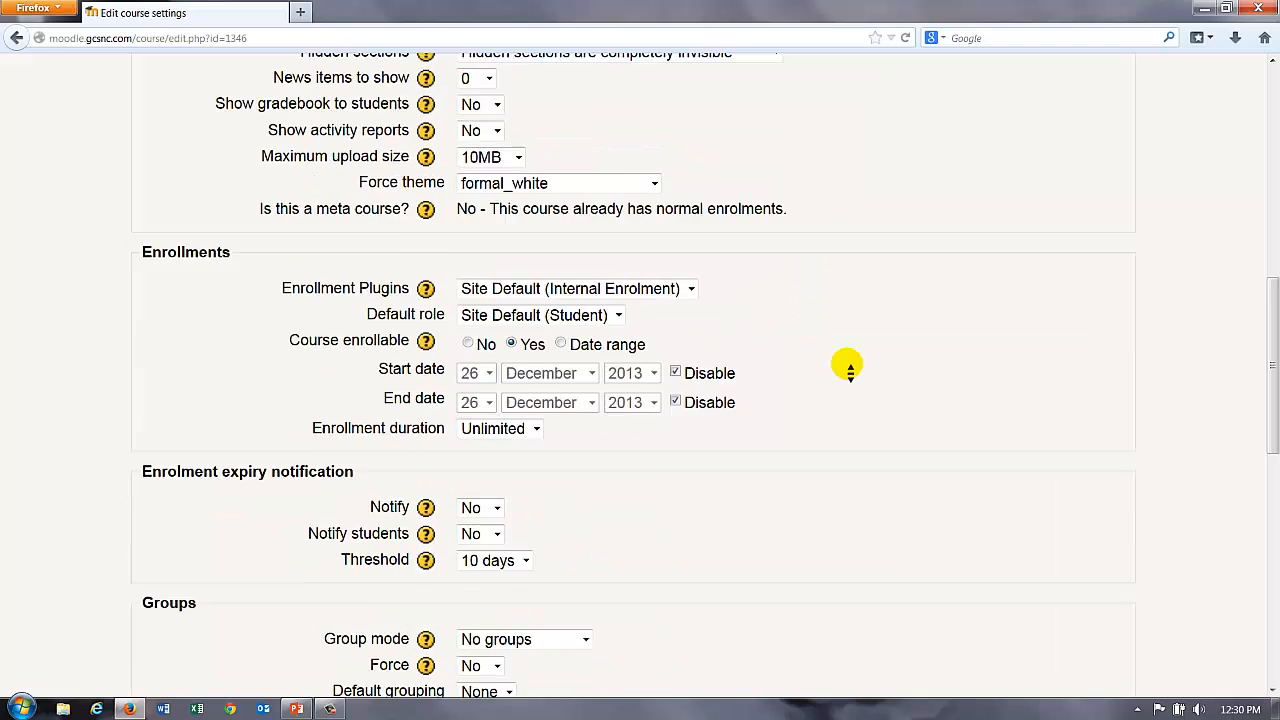
pyautogui.click(506, 559)
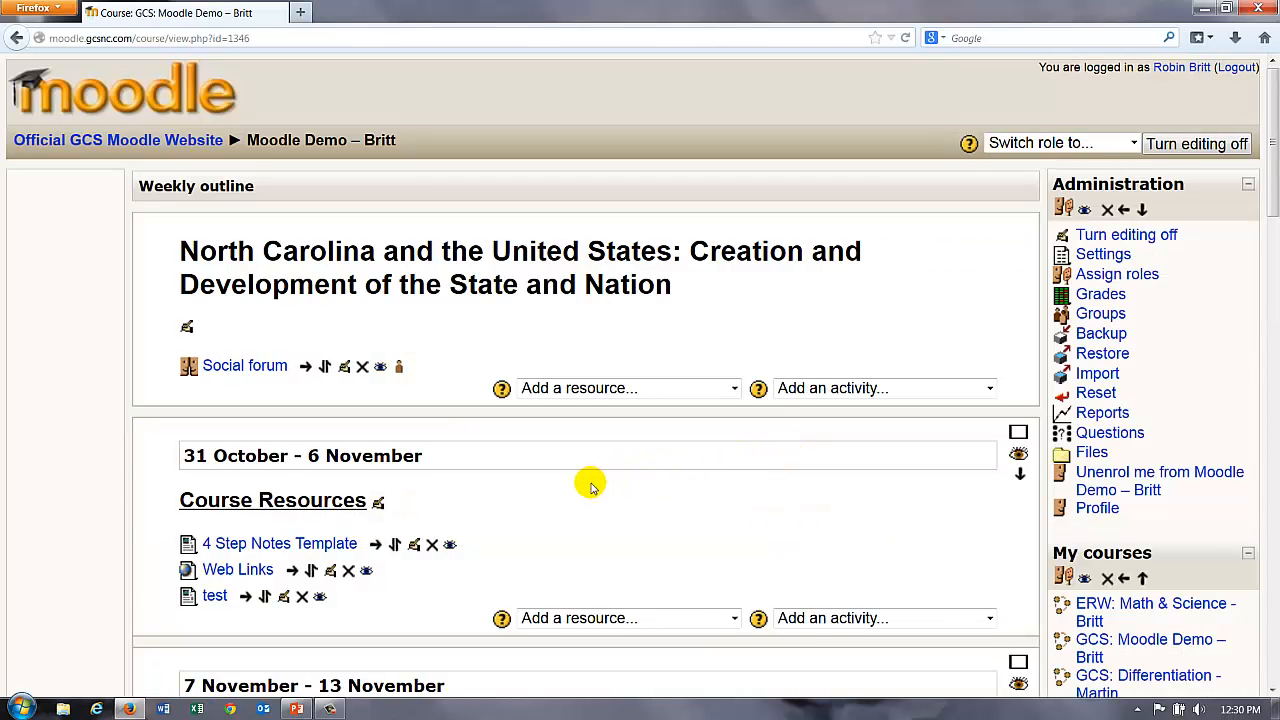
pyautogui.scroll(-2, 586, 483)
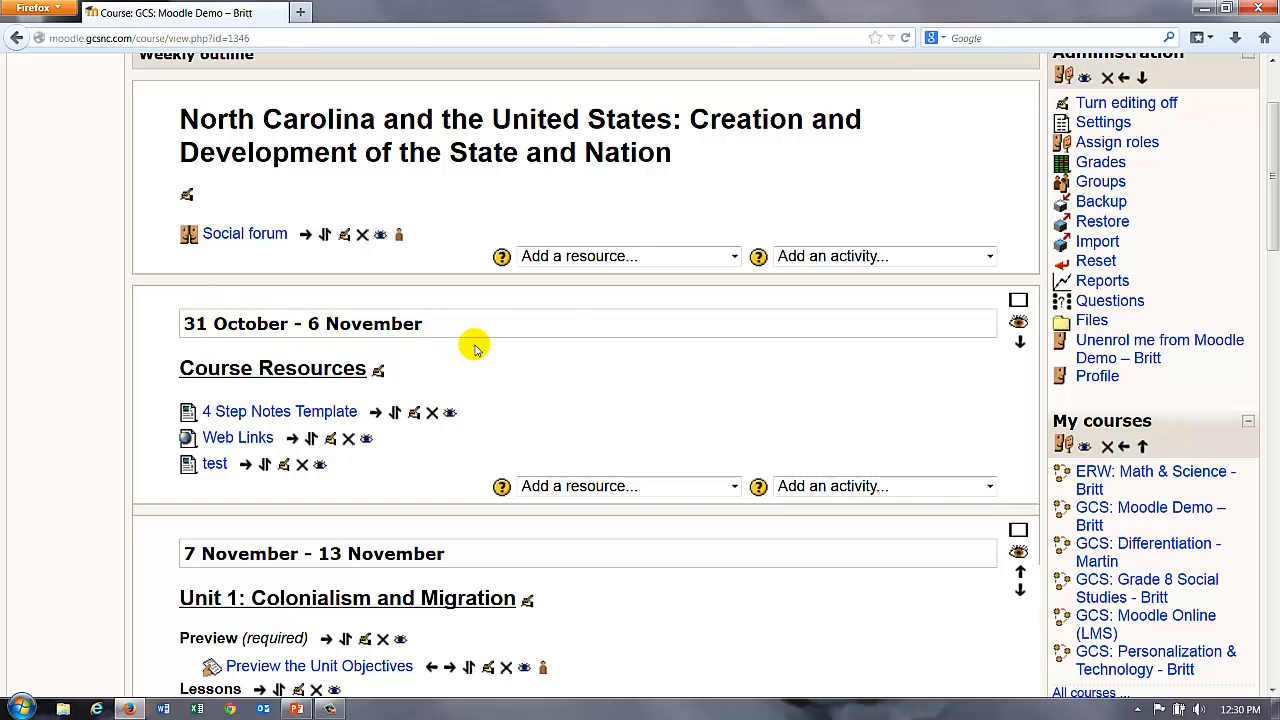
pyautogui.scroll(-3, 505, 362)
pyautogui.scroll(-3, 617, 450)
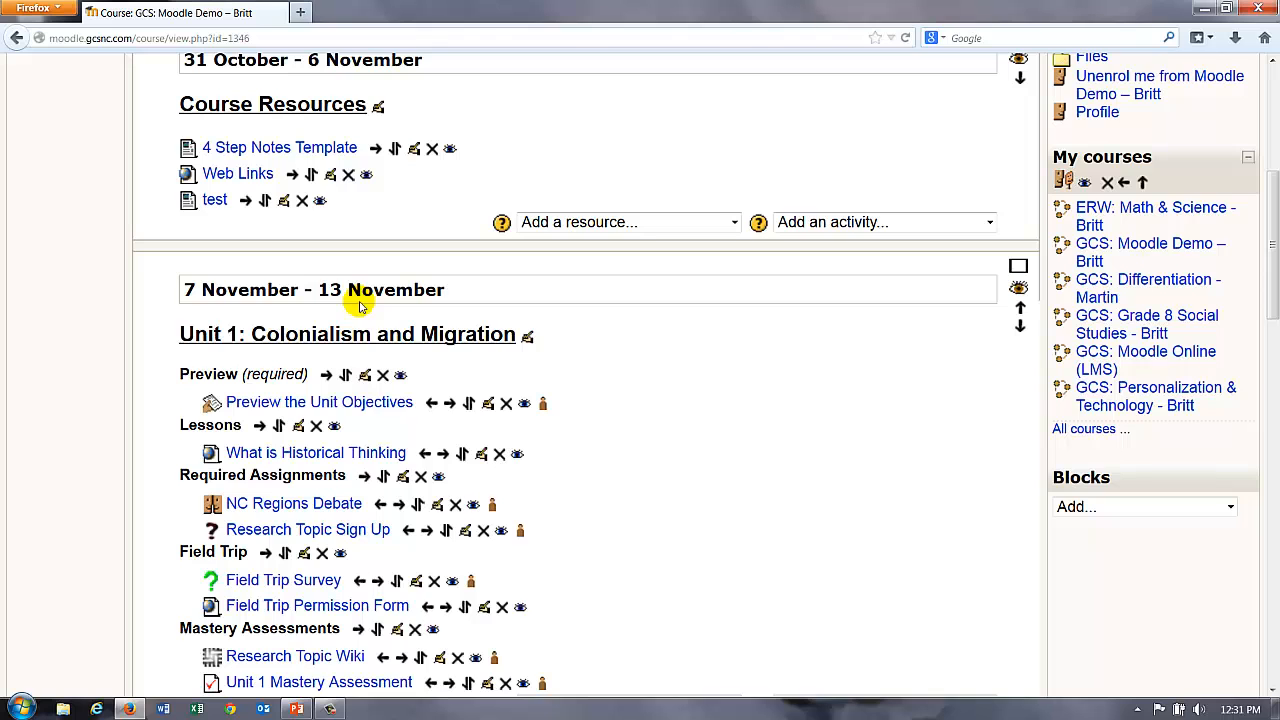
pyautogui.scroll(-6, 365, 352)
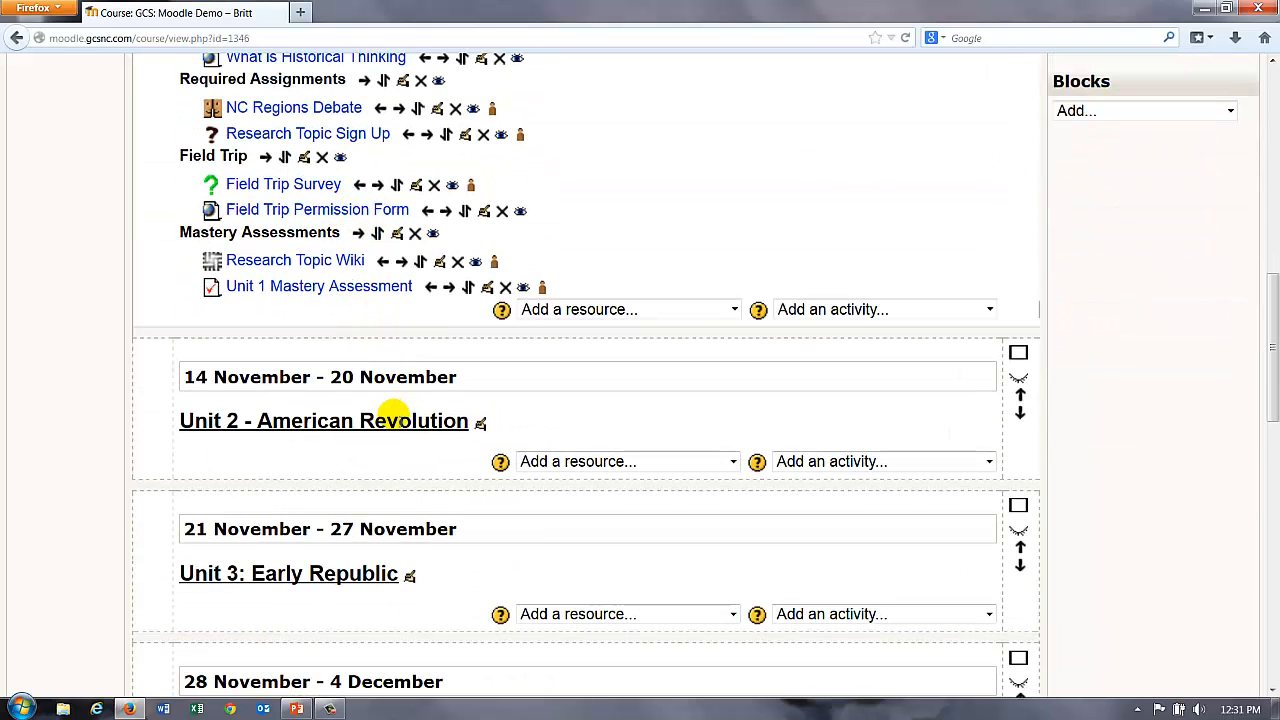
pyautogui.scroll(5, 737, 271)
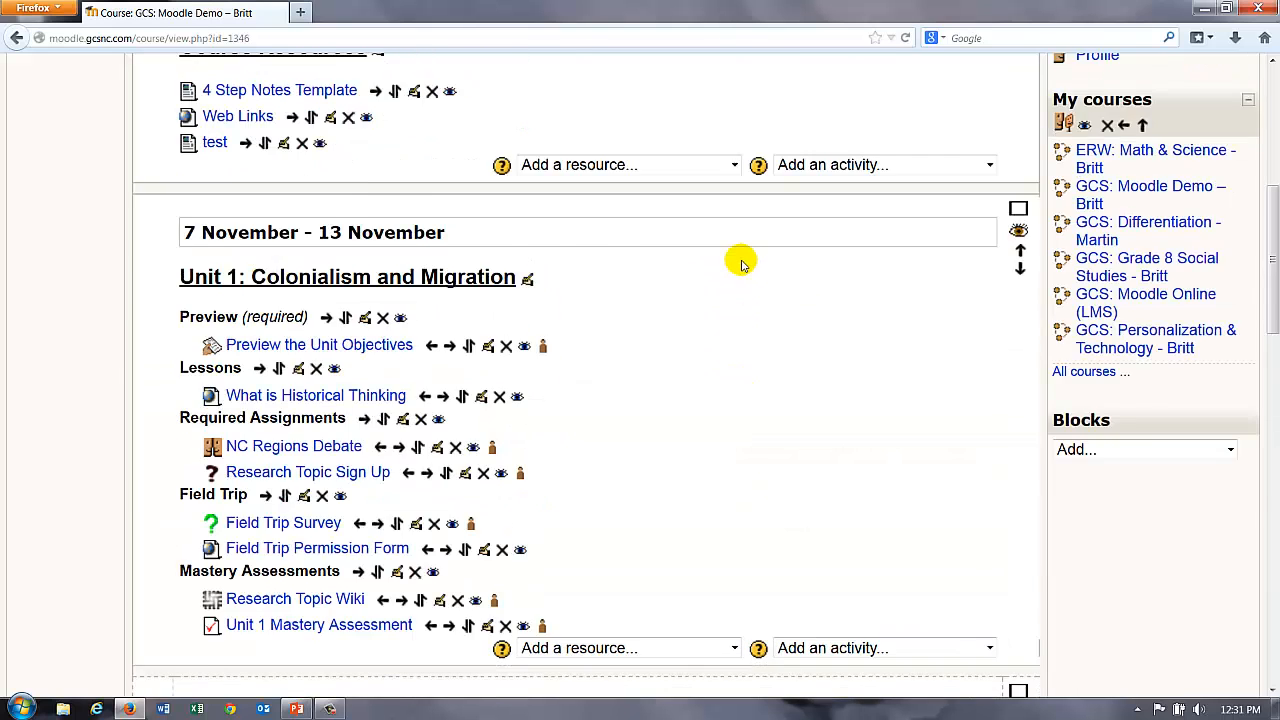
pyautogui.scroll(5, 741, 263)
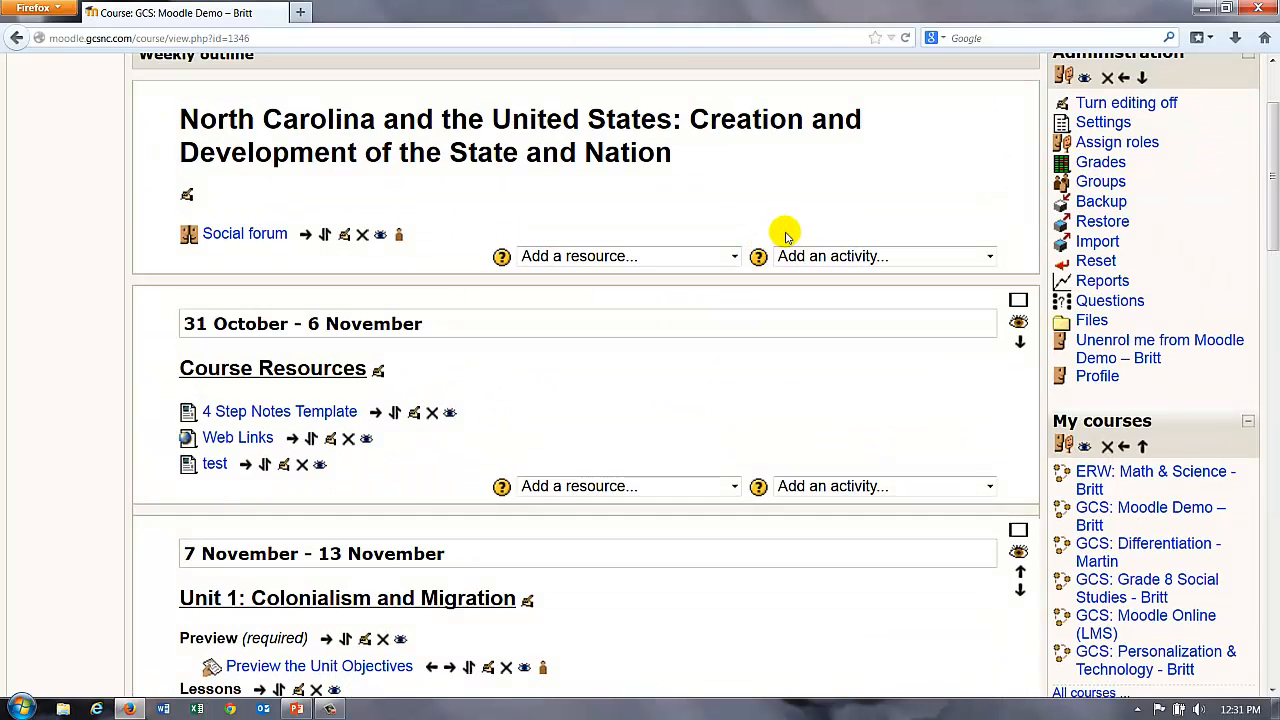
# Step: Change the Demo course format back to Topics format, save it, and look over the course page
pyautogui.click(1110, 124)
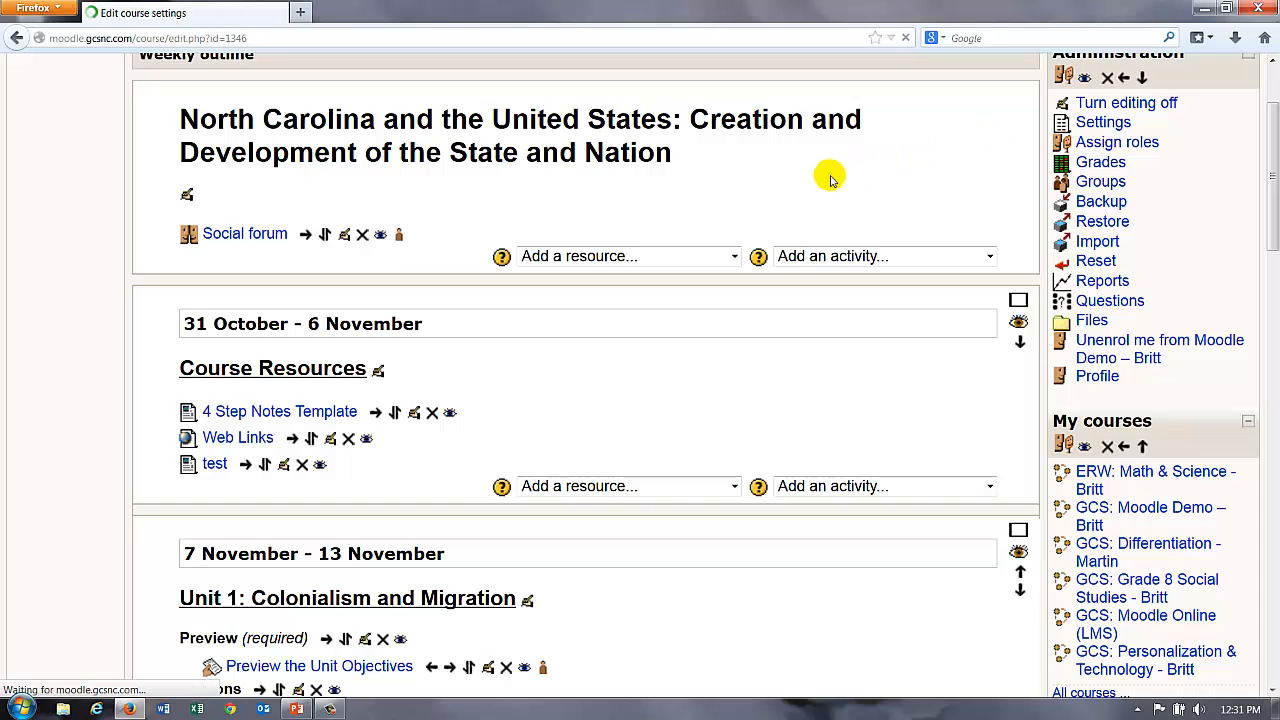
pyautogui.scroll(-6, 565, 378)
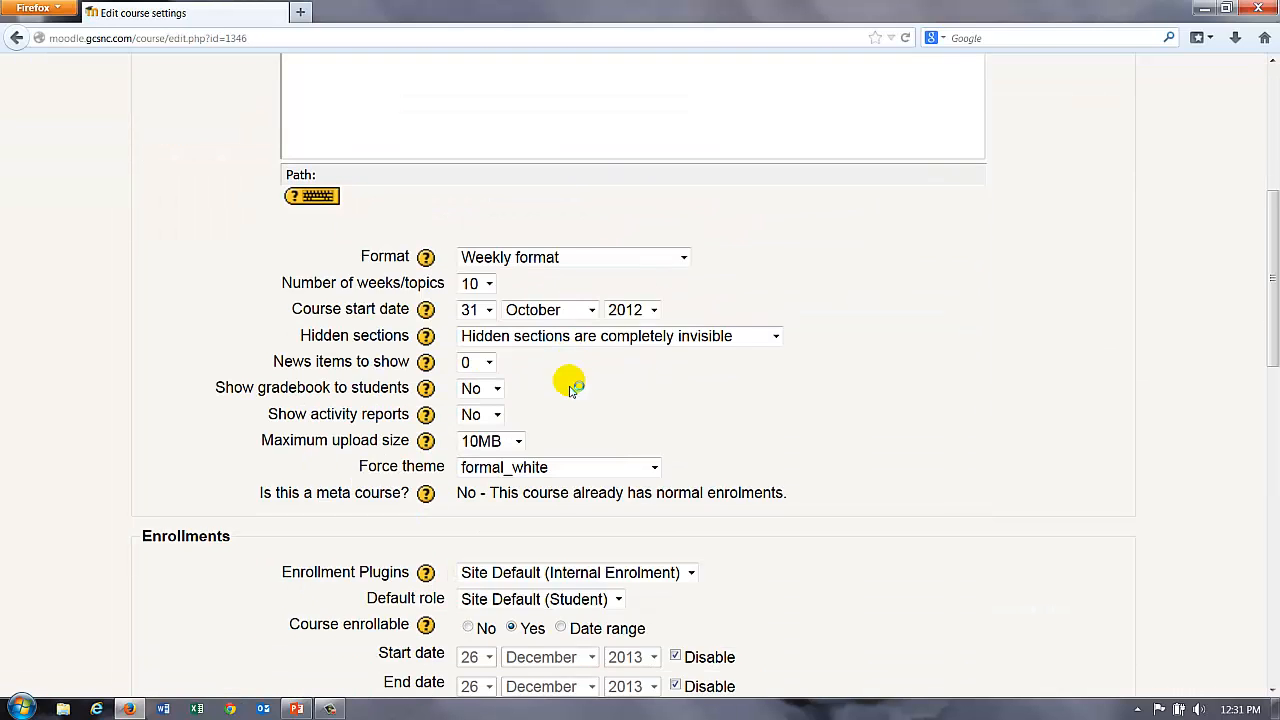
pyautogui.click(563, 257)
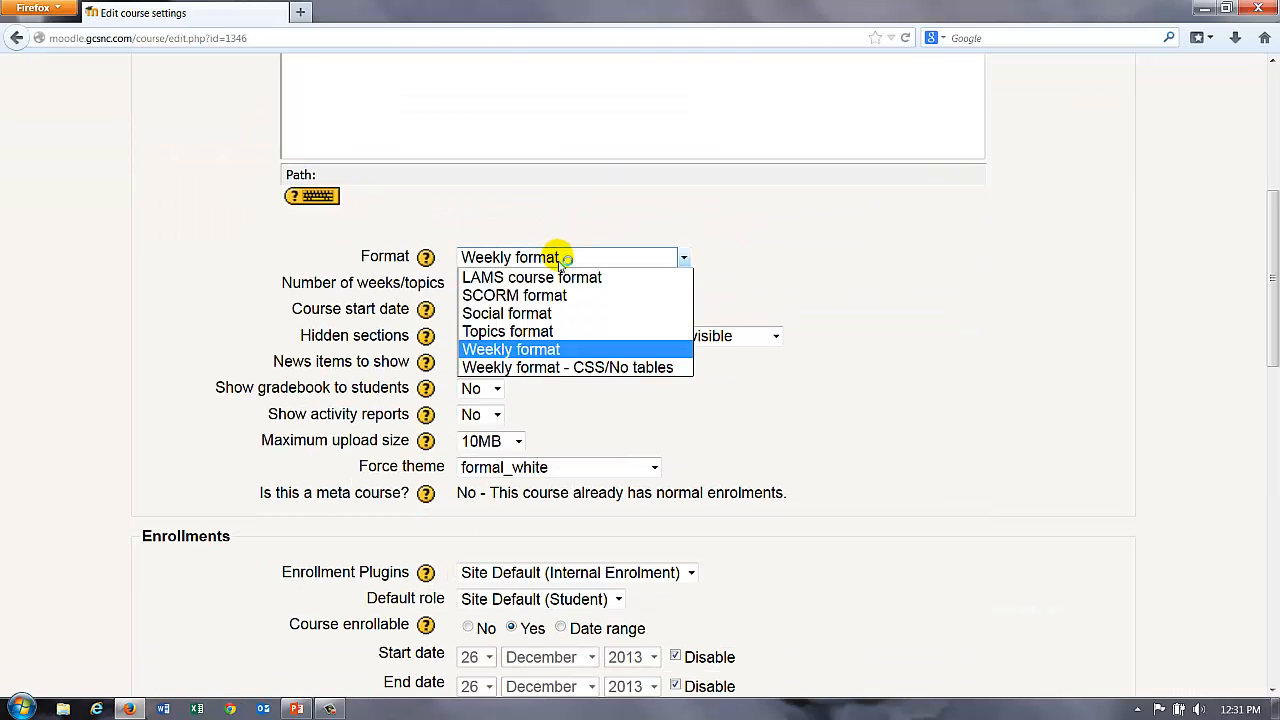
pyautogui.click(537, 331)
pyautogui.scroll(-5, 960, 333)
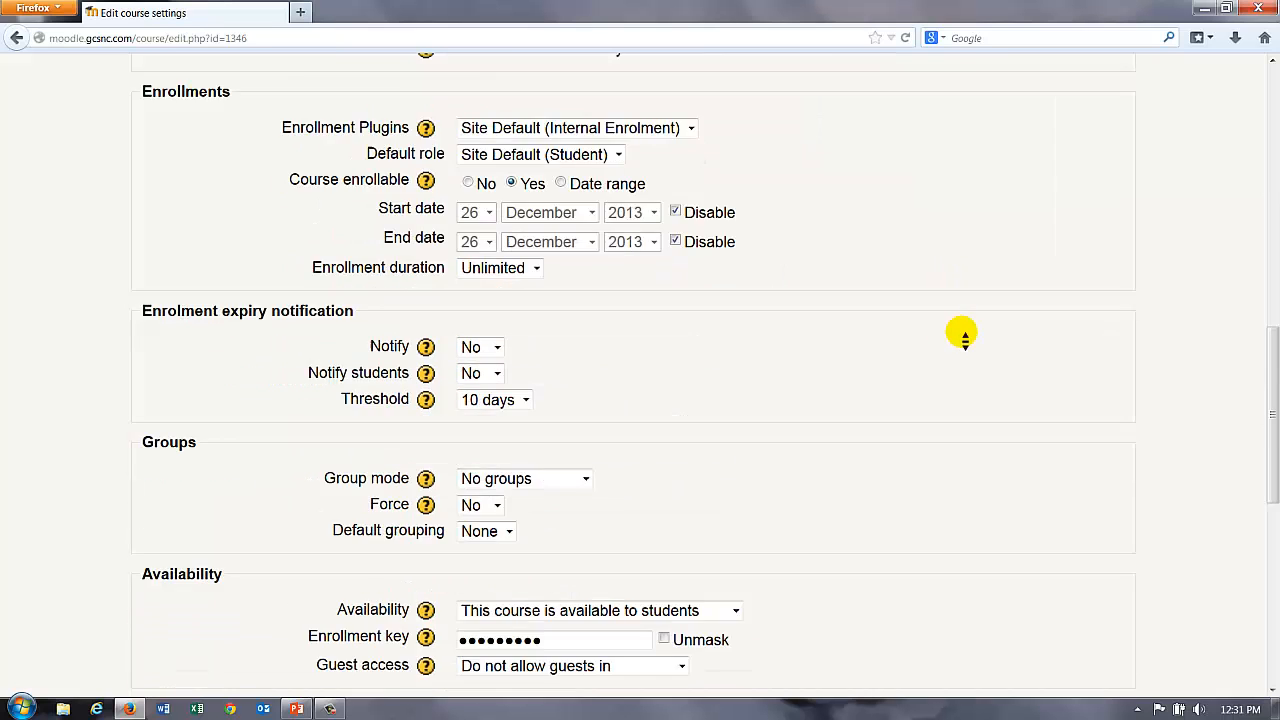
pyautogui.scroll(-6, 960, 335)
pyautogui.click(525, 557)
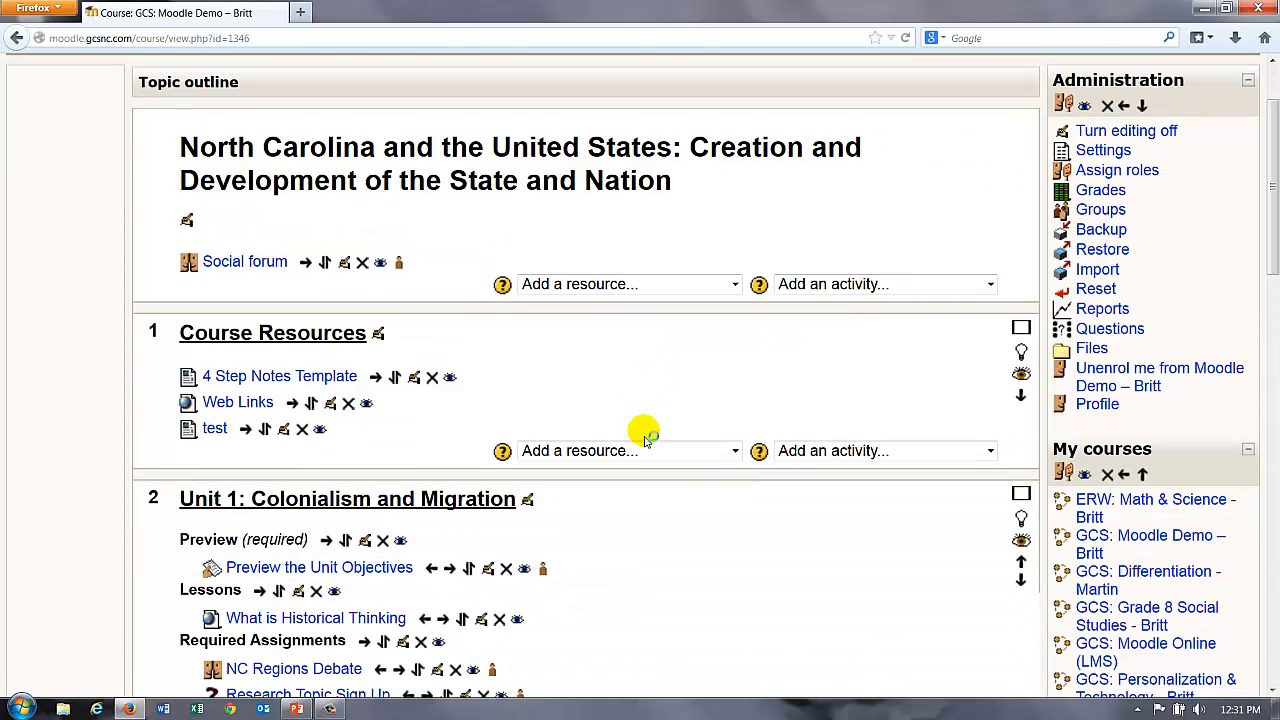
pyautogui.scroll(-1, 645, 438)
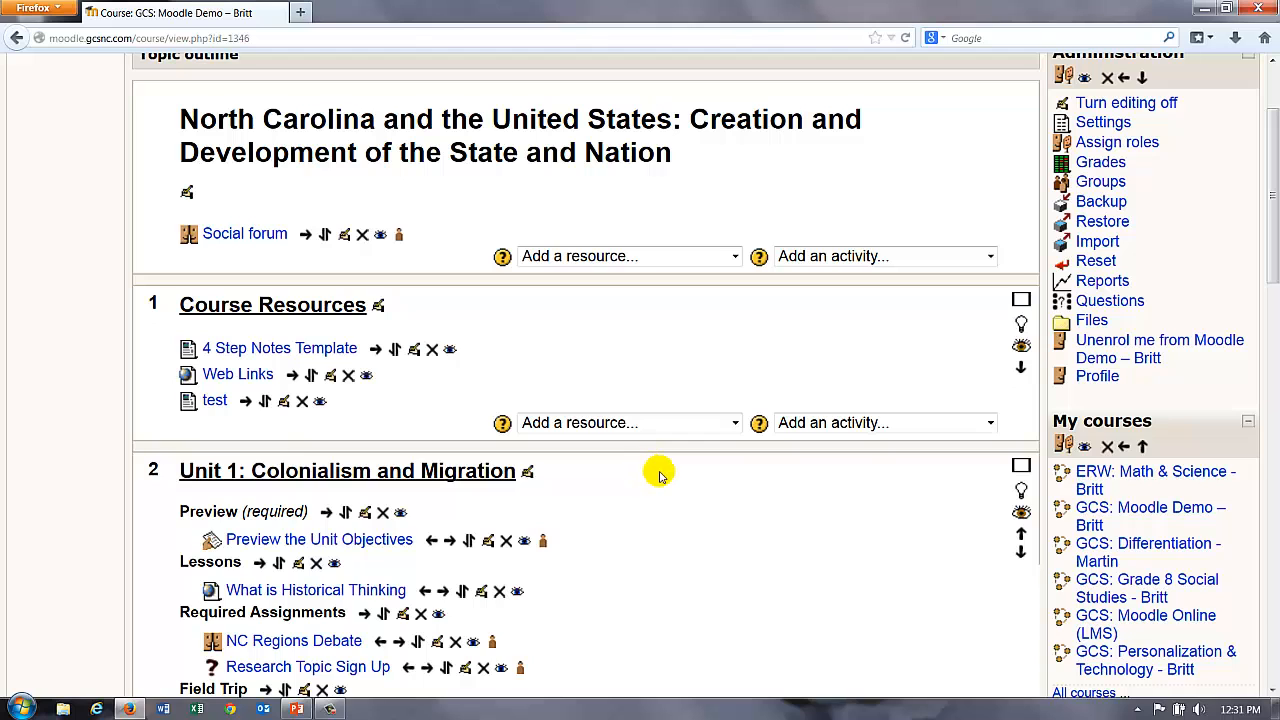
pyautogui.scroll(-5, 688, 502)
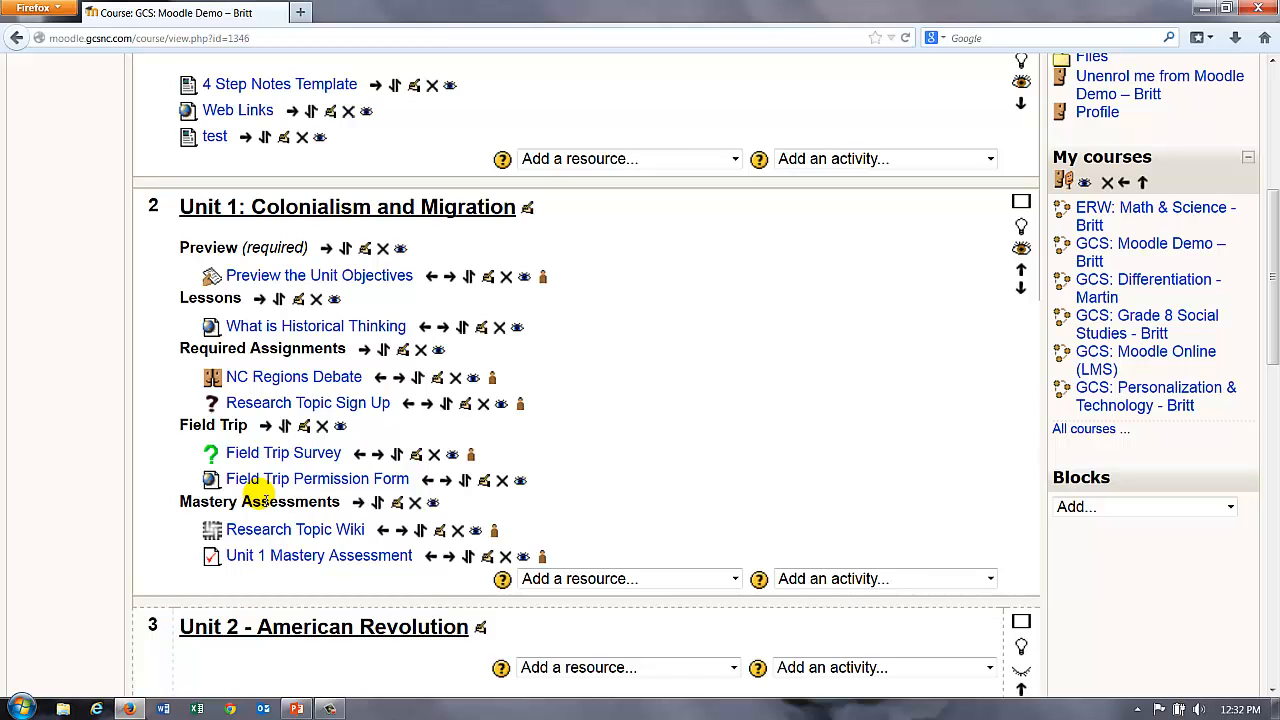
pyautogui.scroll(5, 450, 477)
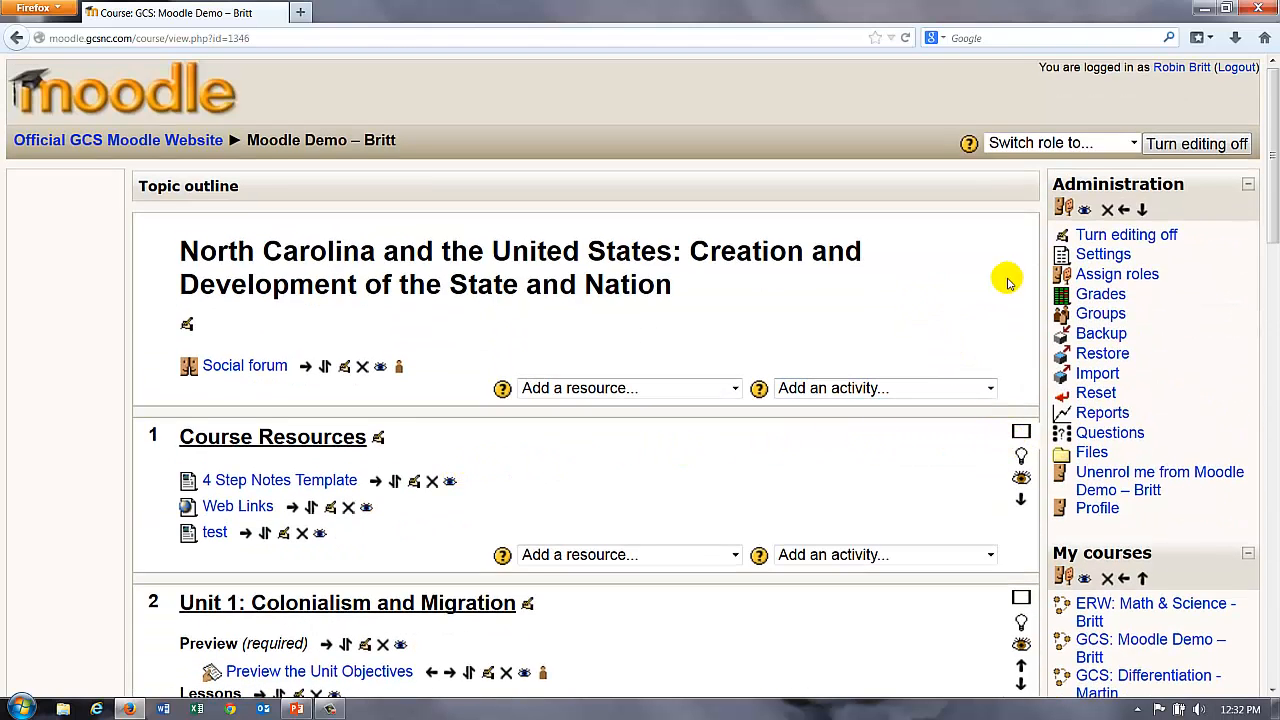
# Step: Set the course start date to 14 December 2013 and save the course settings
pyautogui.click(1090, 255)
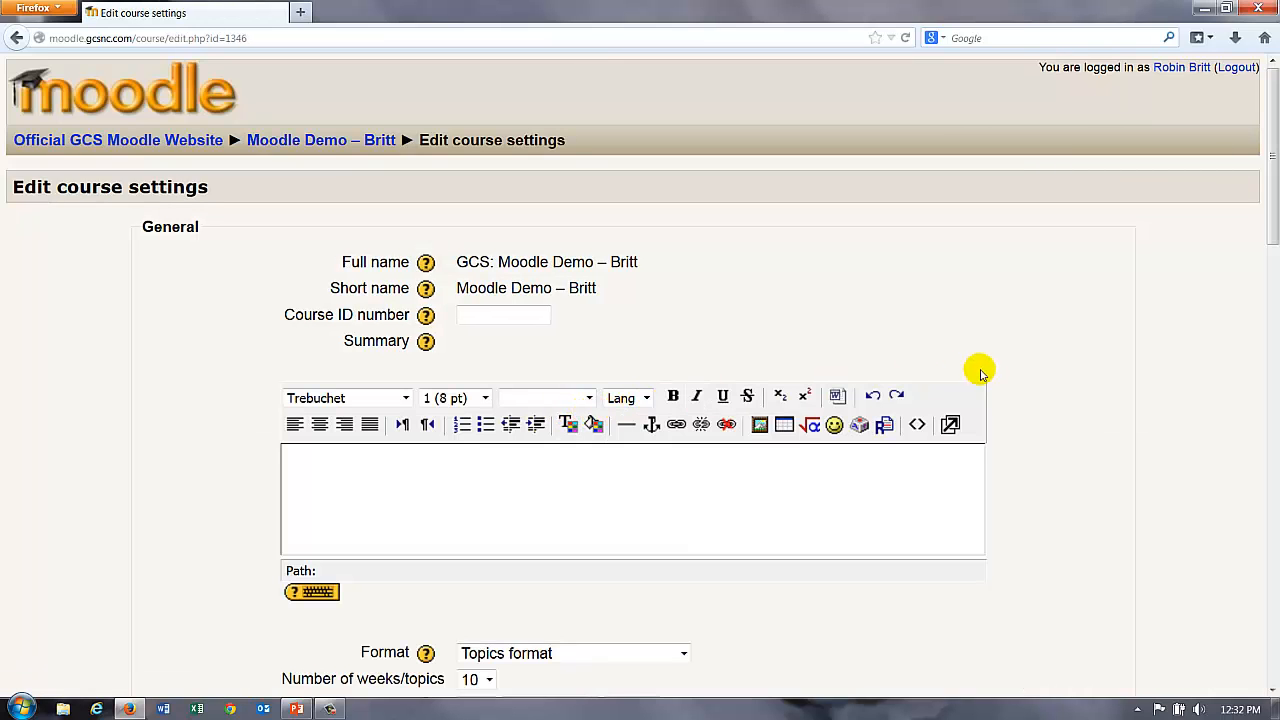
pyautogui.scroll(-5, 1086, 370)
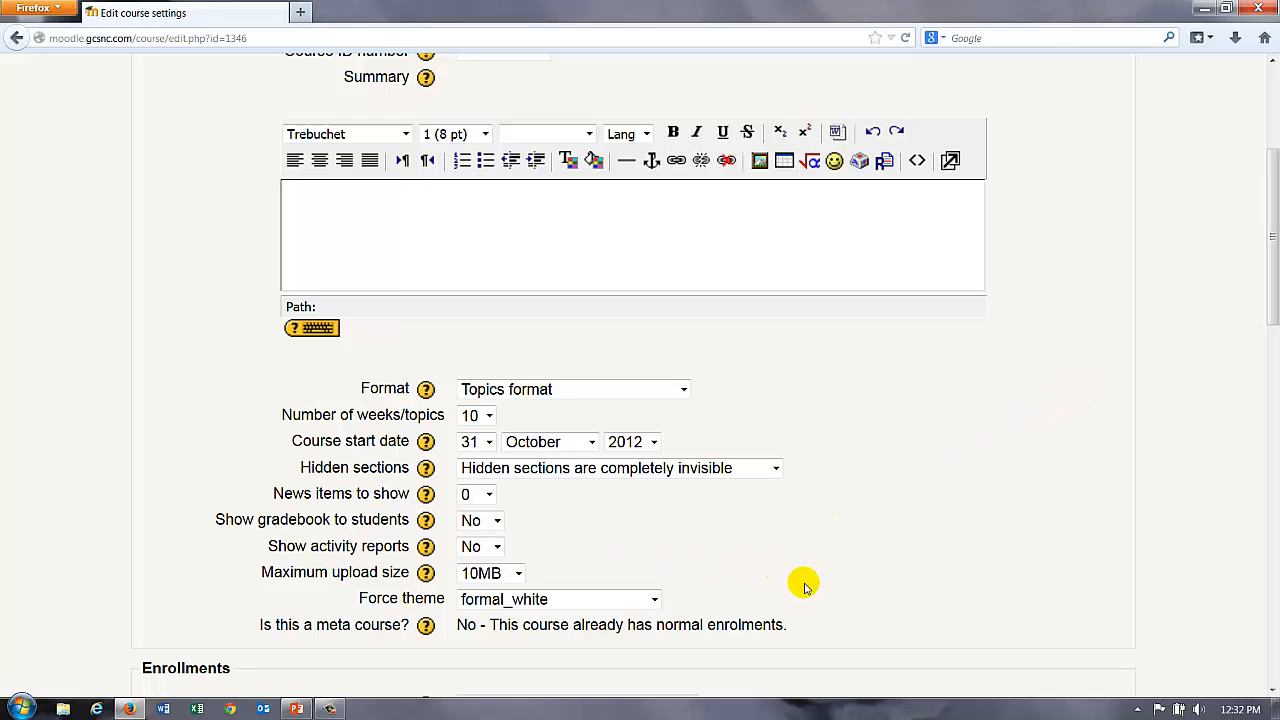
pyautogui.scroll(-1, 815, 550)
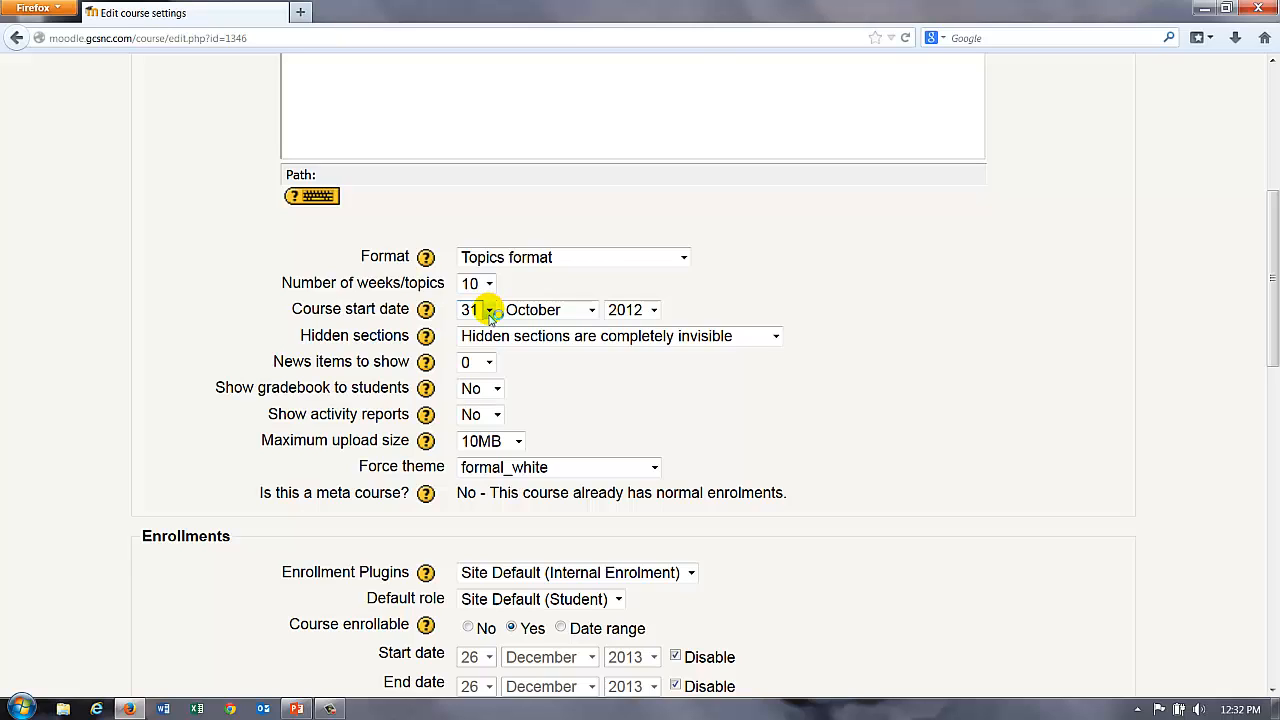
pyautogui.click(591, 313)
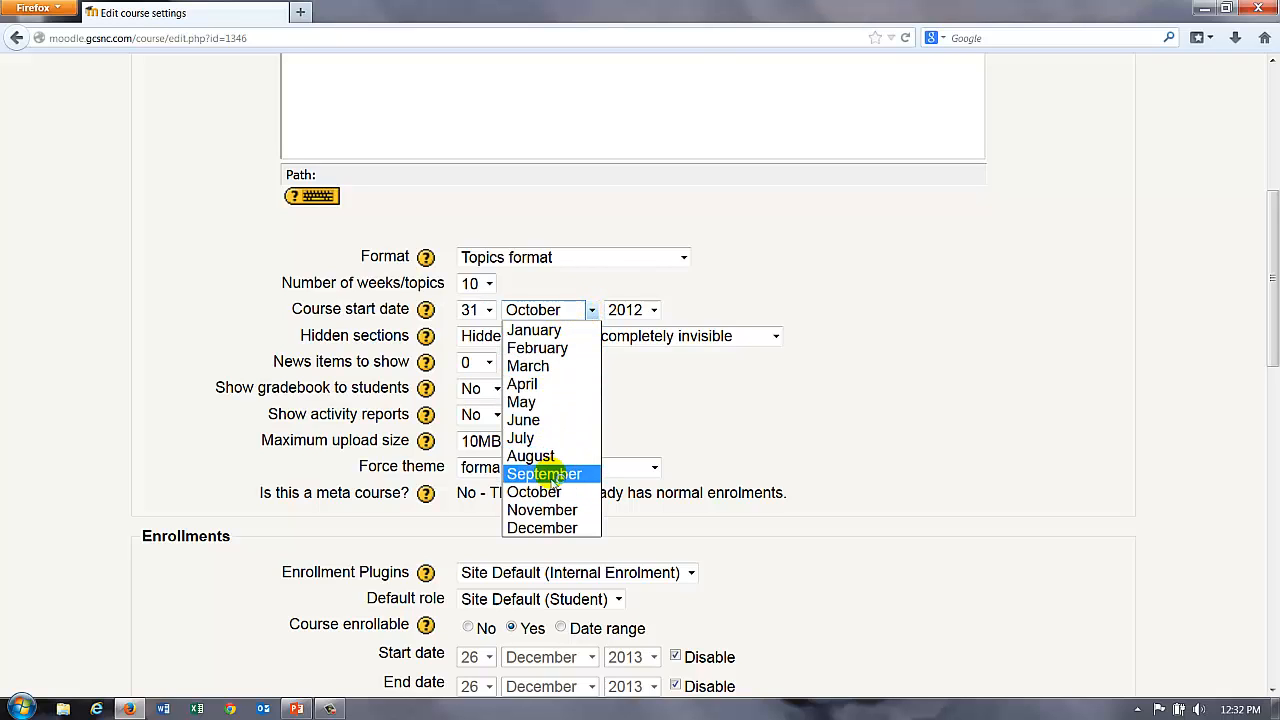
pyautogui.click(548, 530)
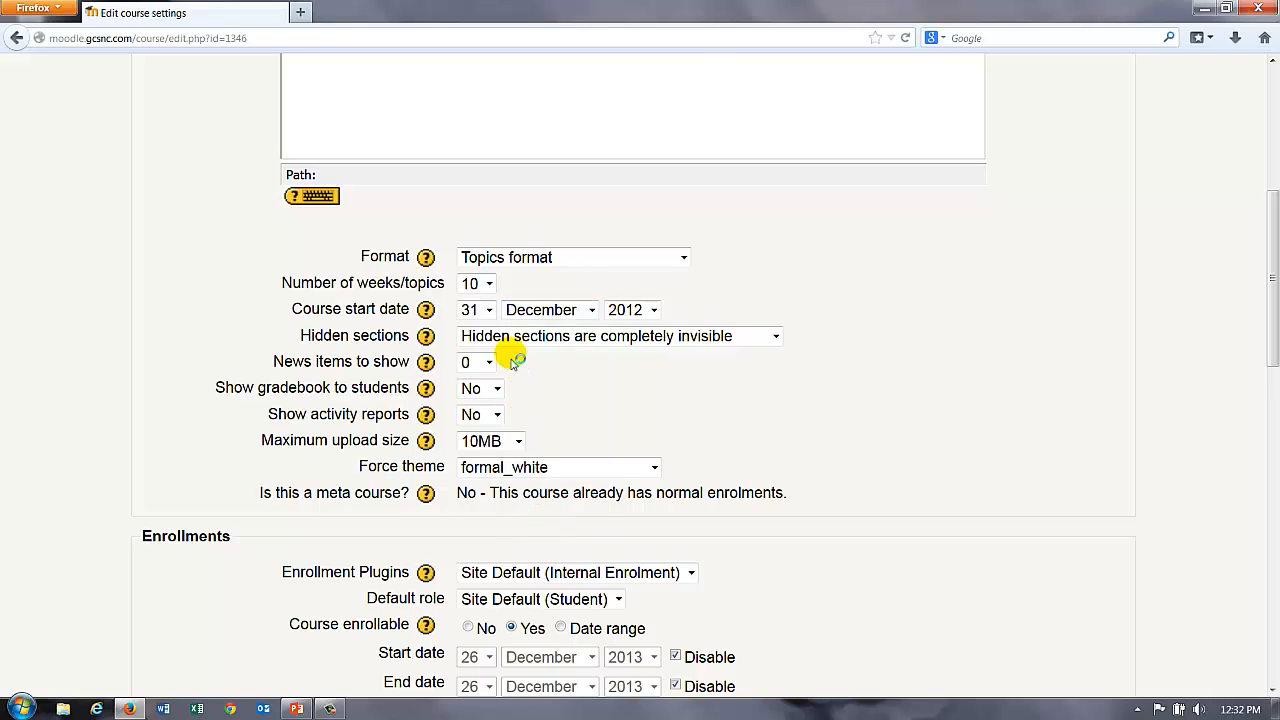
pyautogui.click(489, 312)
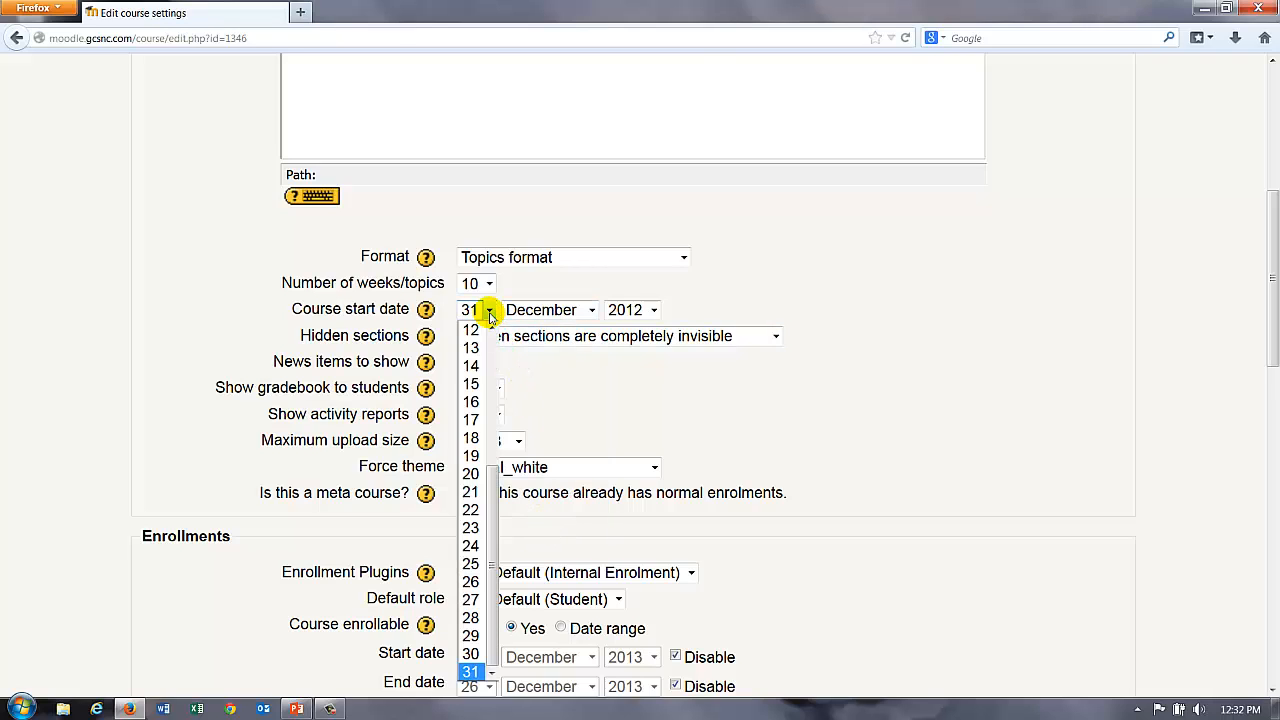
pyautogui.click(468, 365)
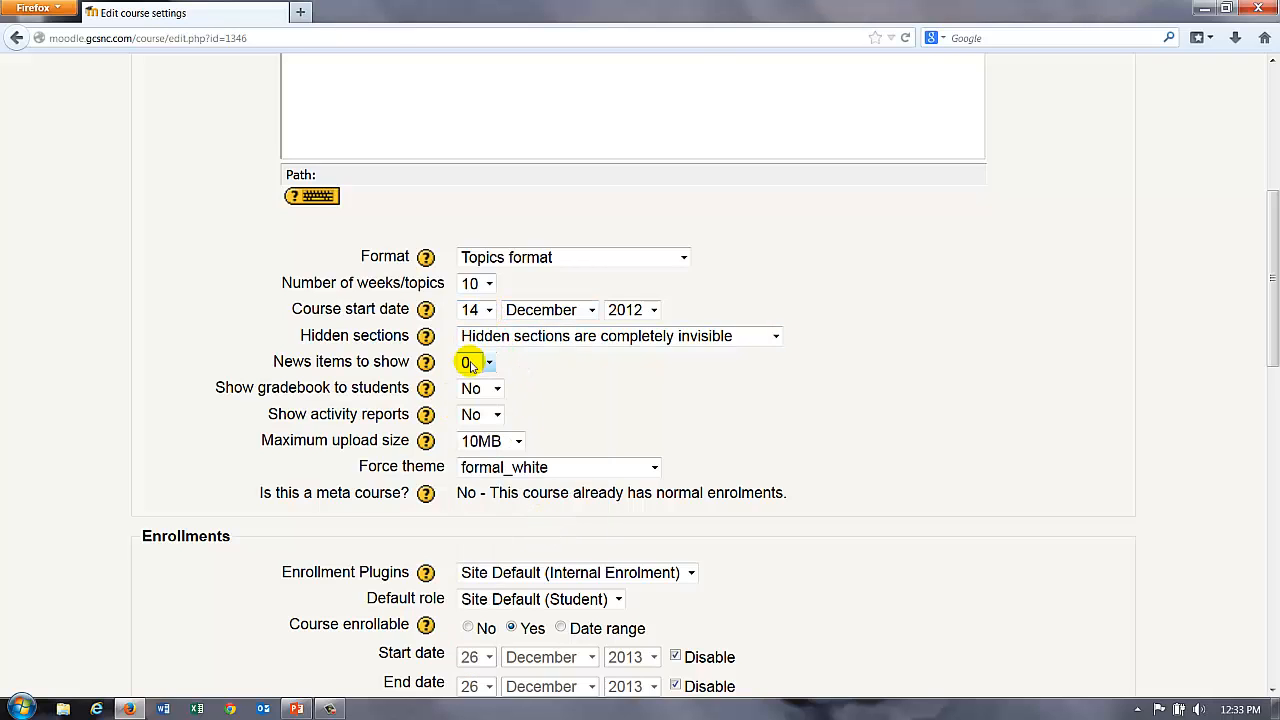
pyautogui.click(652, 310)
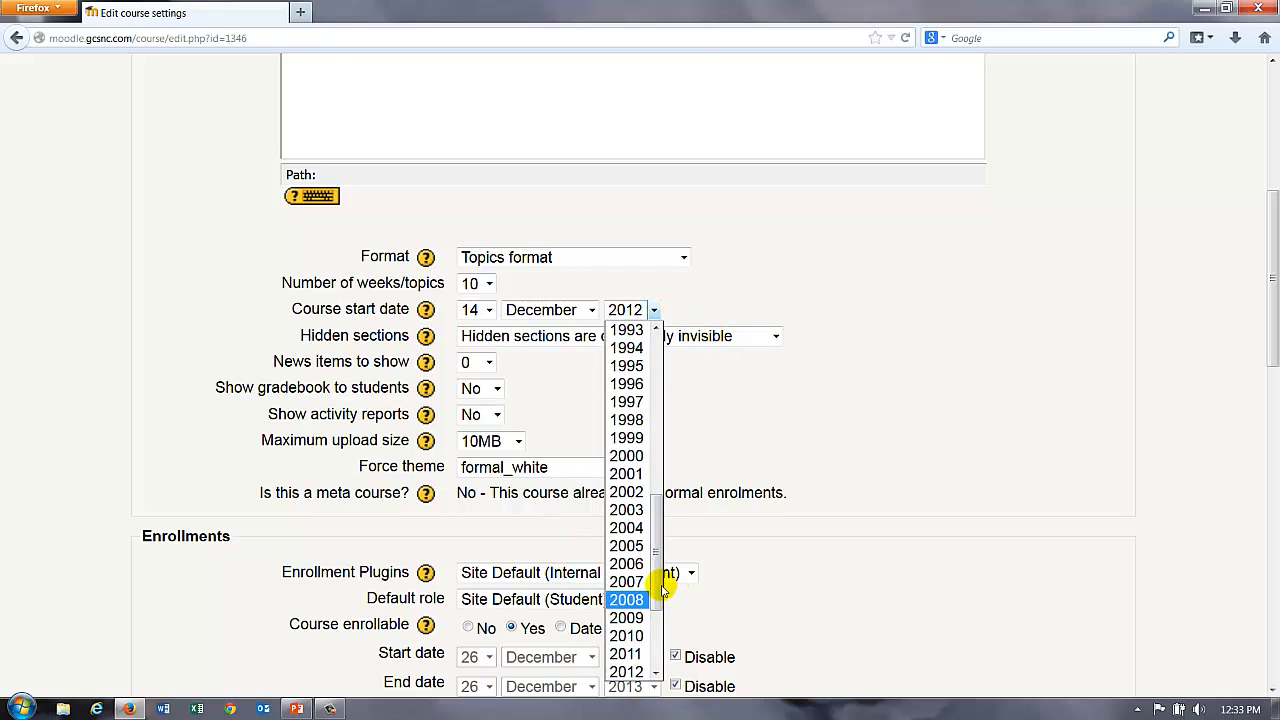
pyautogui.moveTo(658, 594); pyautogui.dragTo(657, 608)
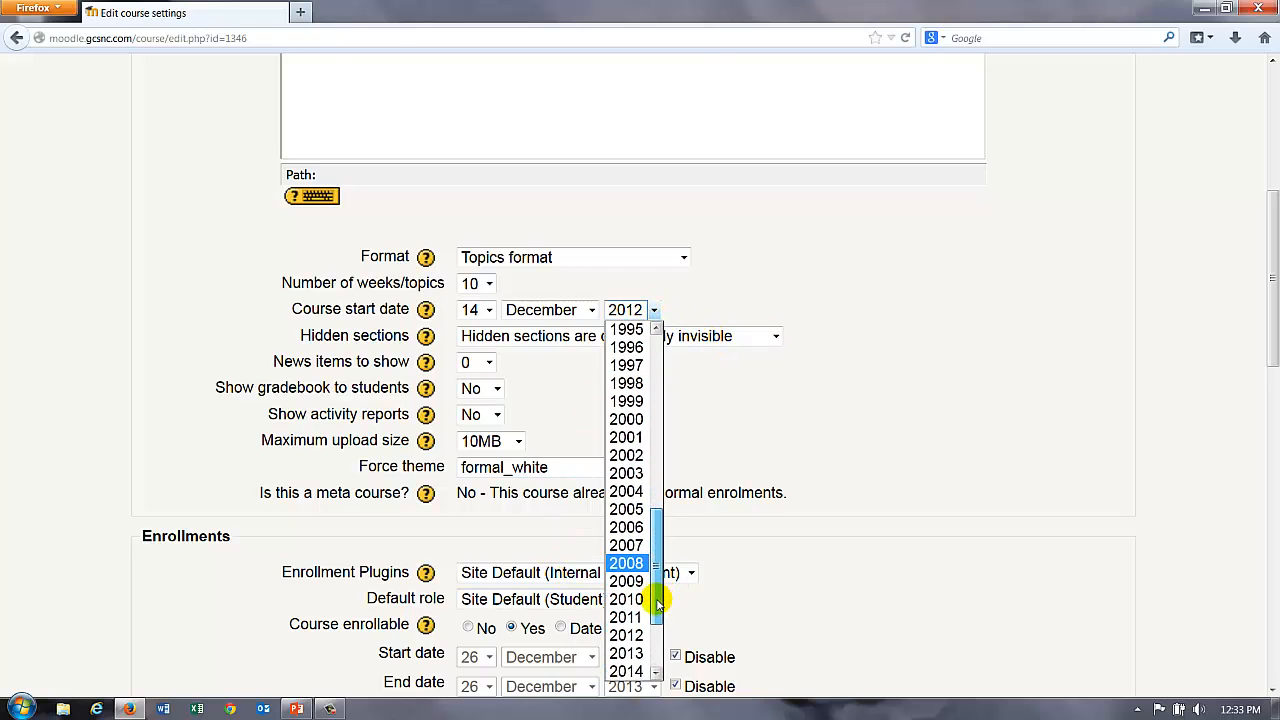
pyautogui.click(630, 652)
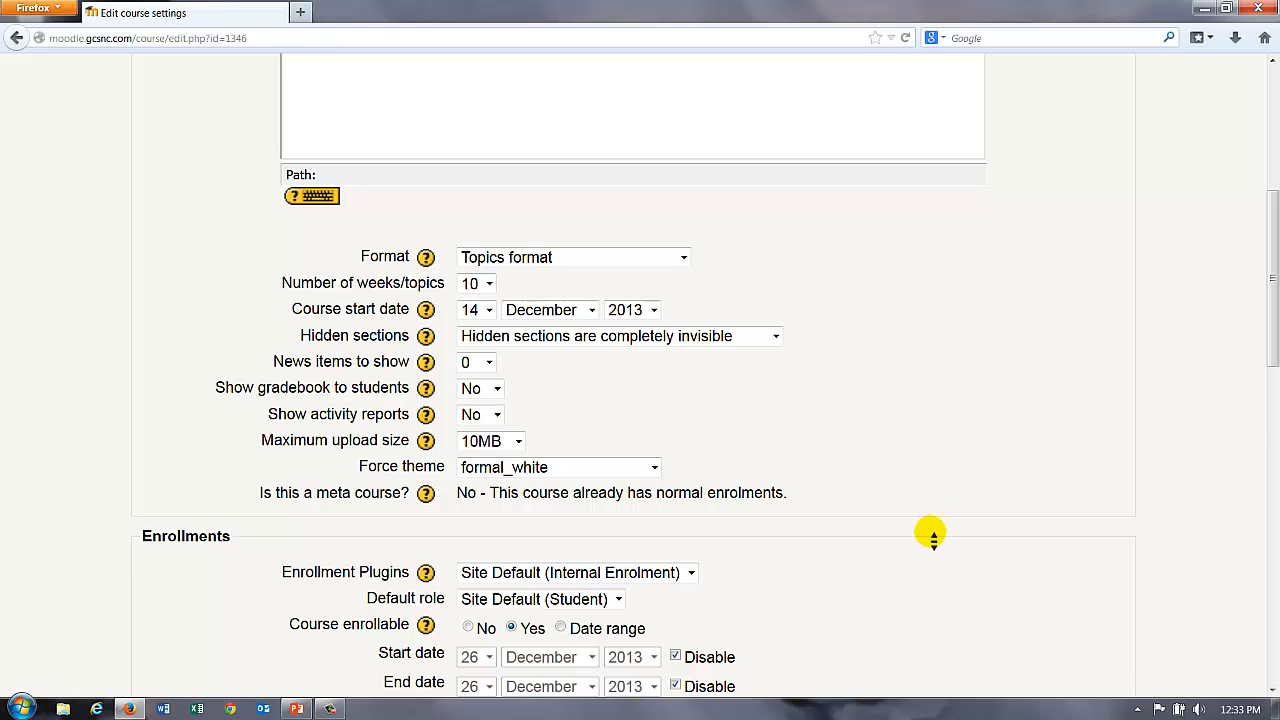
pyautogui.scroll(-15, 933, 535)
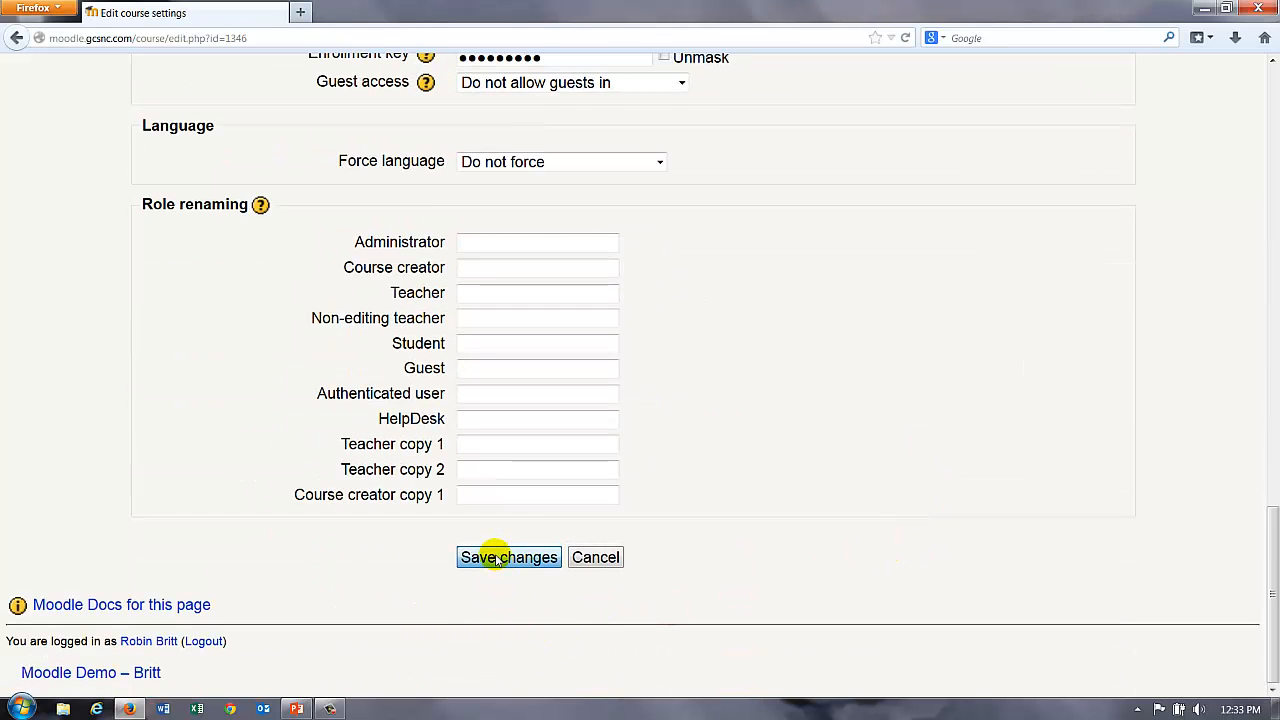
pyautogui.click(497, 560)
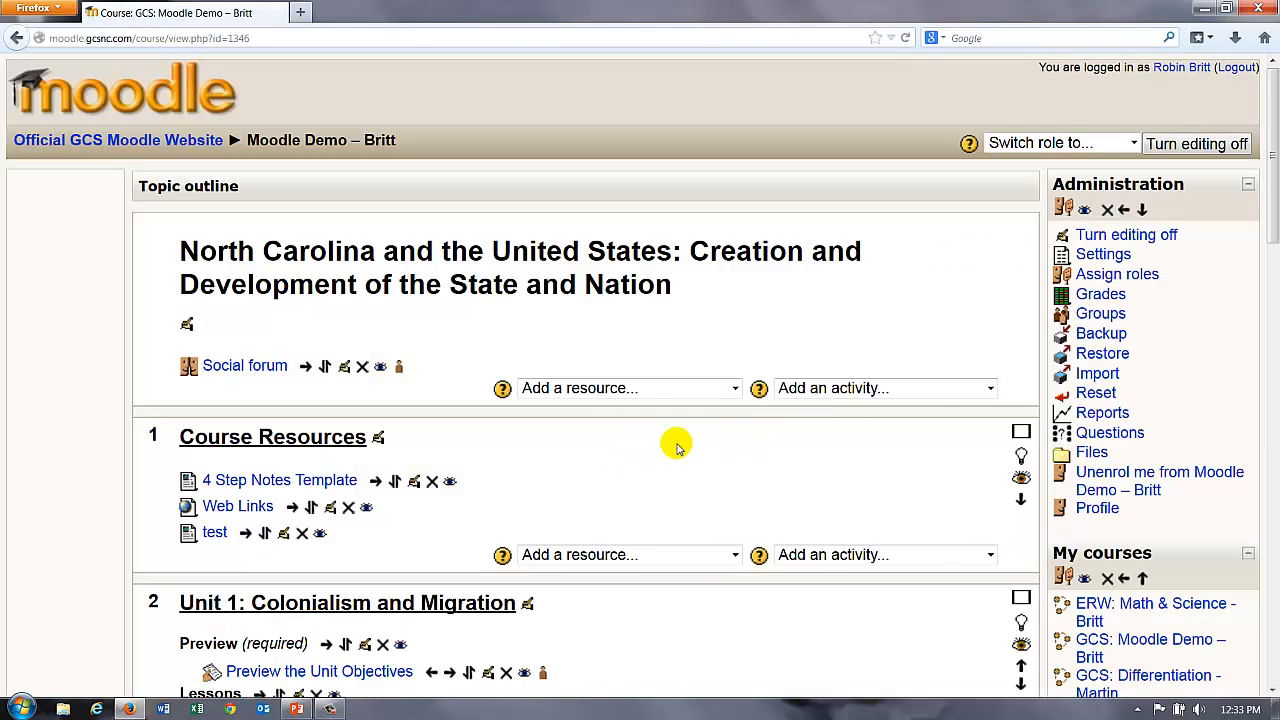
# Step: Change the course format to Weekly format and save the settings
pyautogui.click(1110, 254)
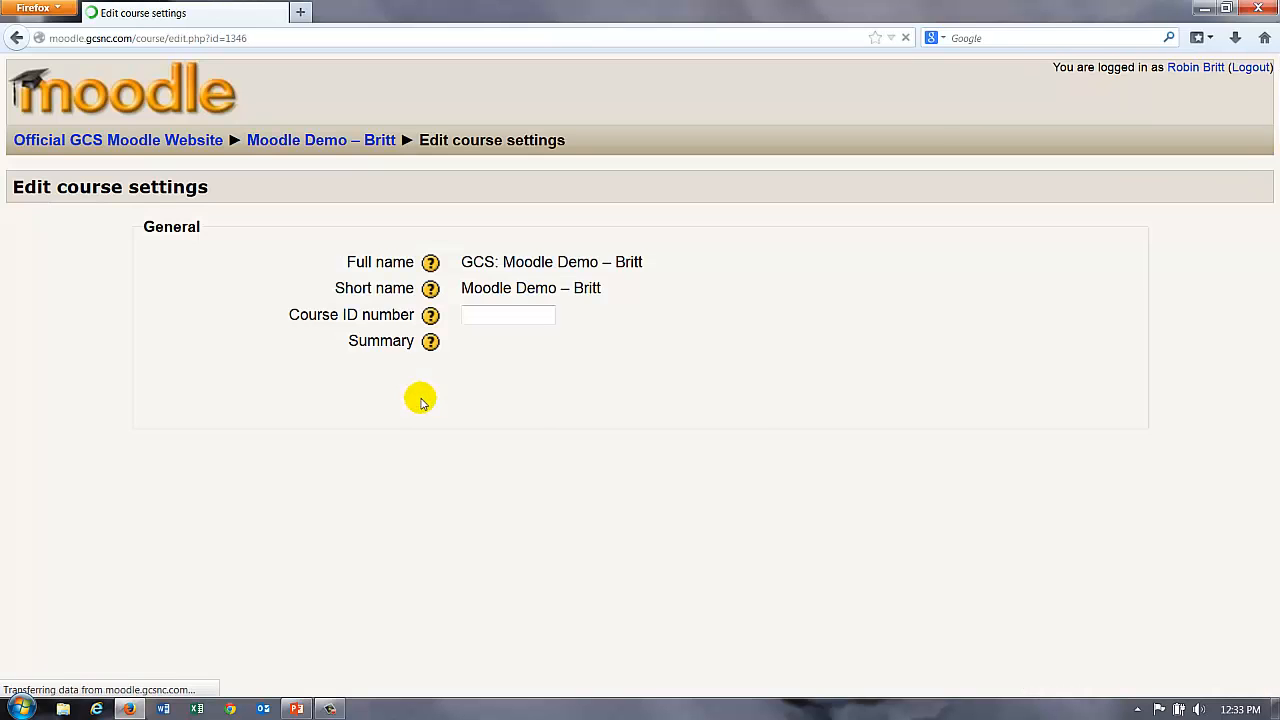
pyautogui.scroll(-5, 624, 640)
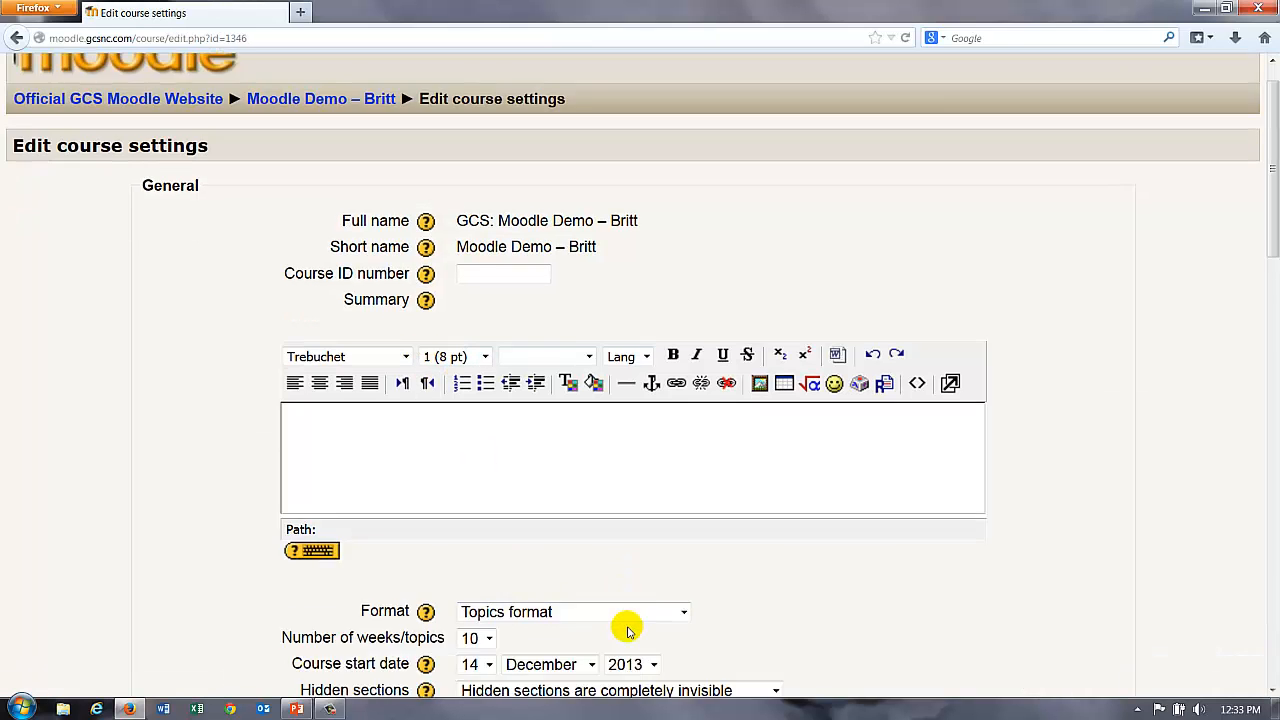
pyautogui.click(548, 392)
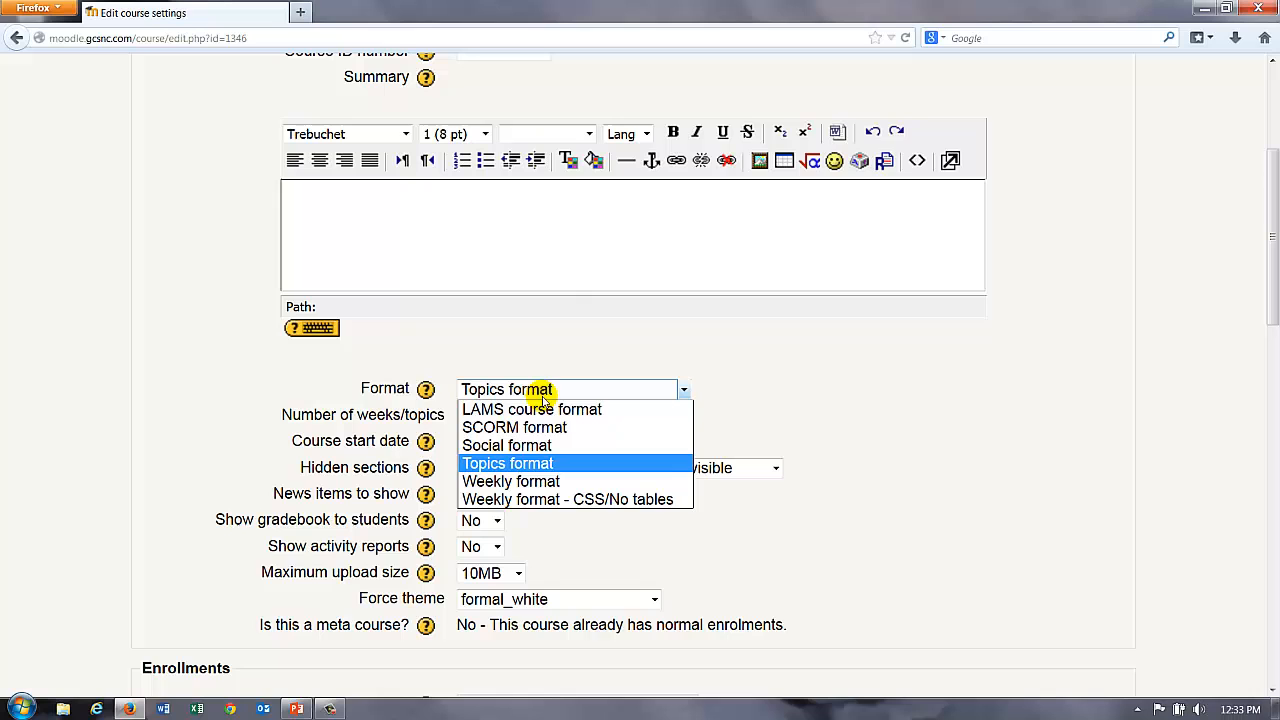
pyautogui.click(500, 481)
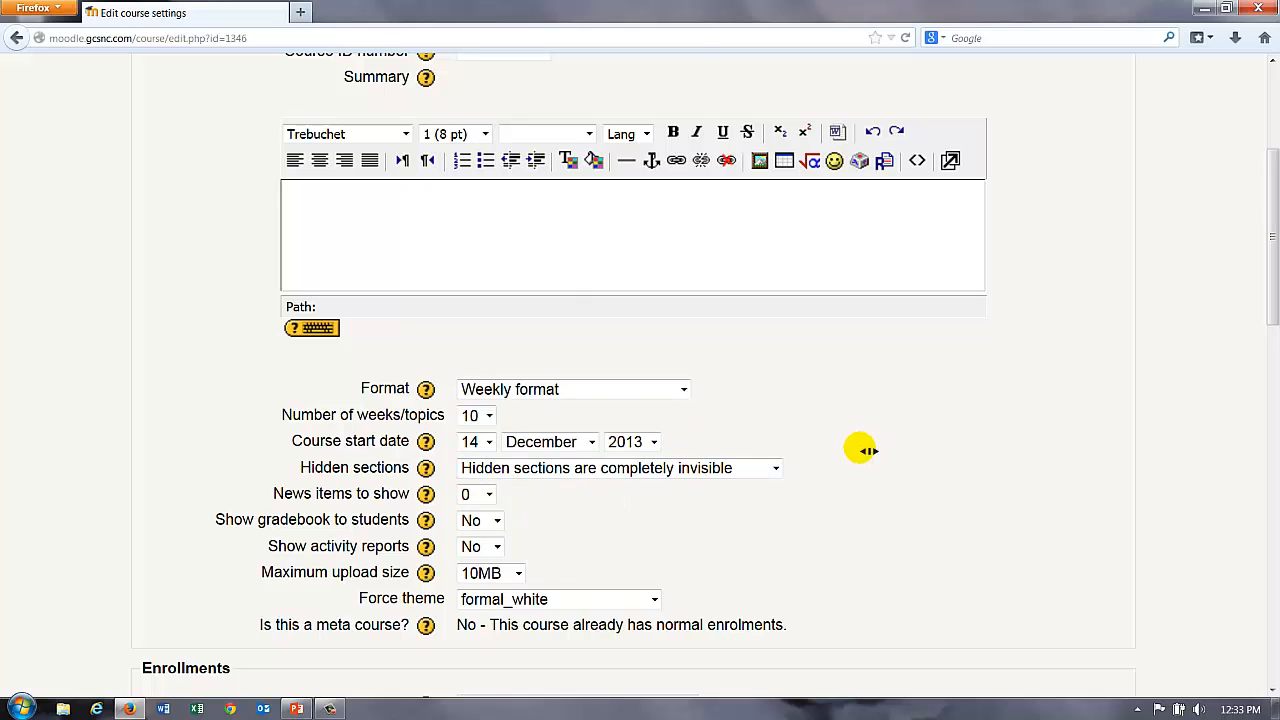
pyautogui.scroll(-12, 857, 480)
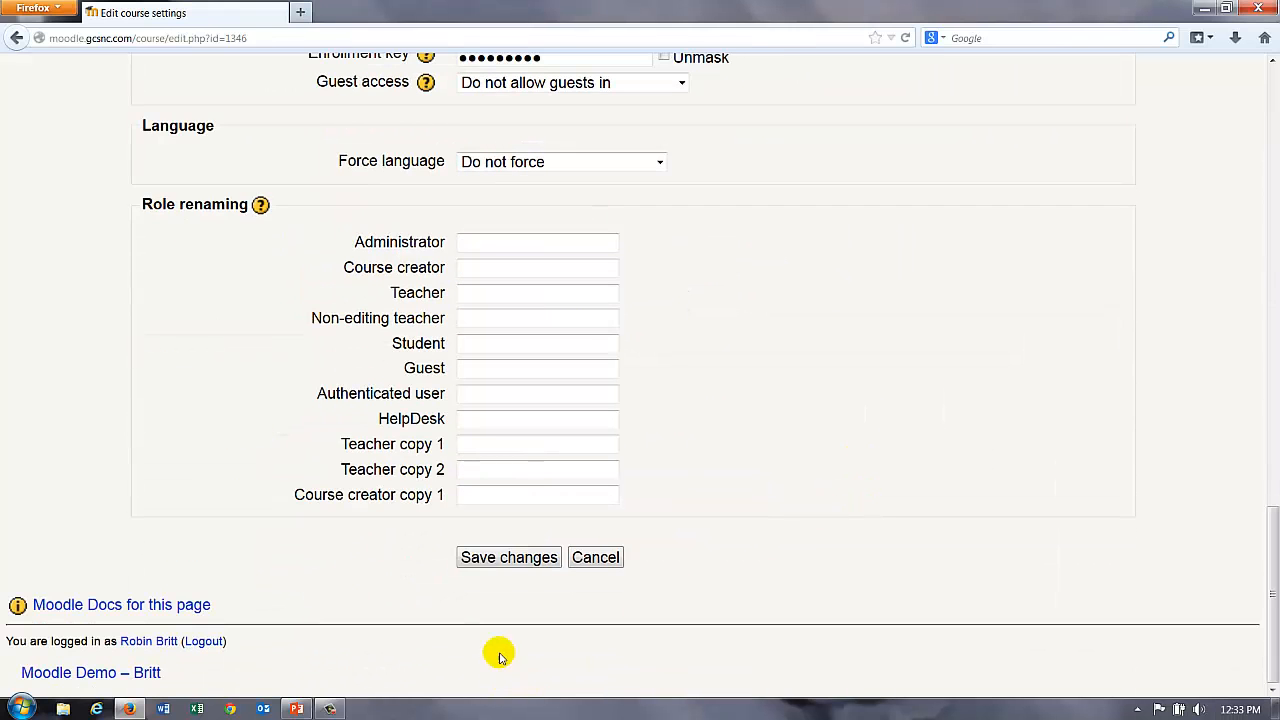
pyautogui.click(498, 556)
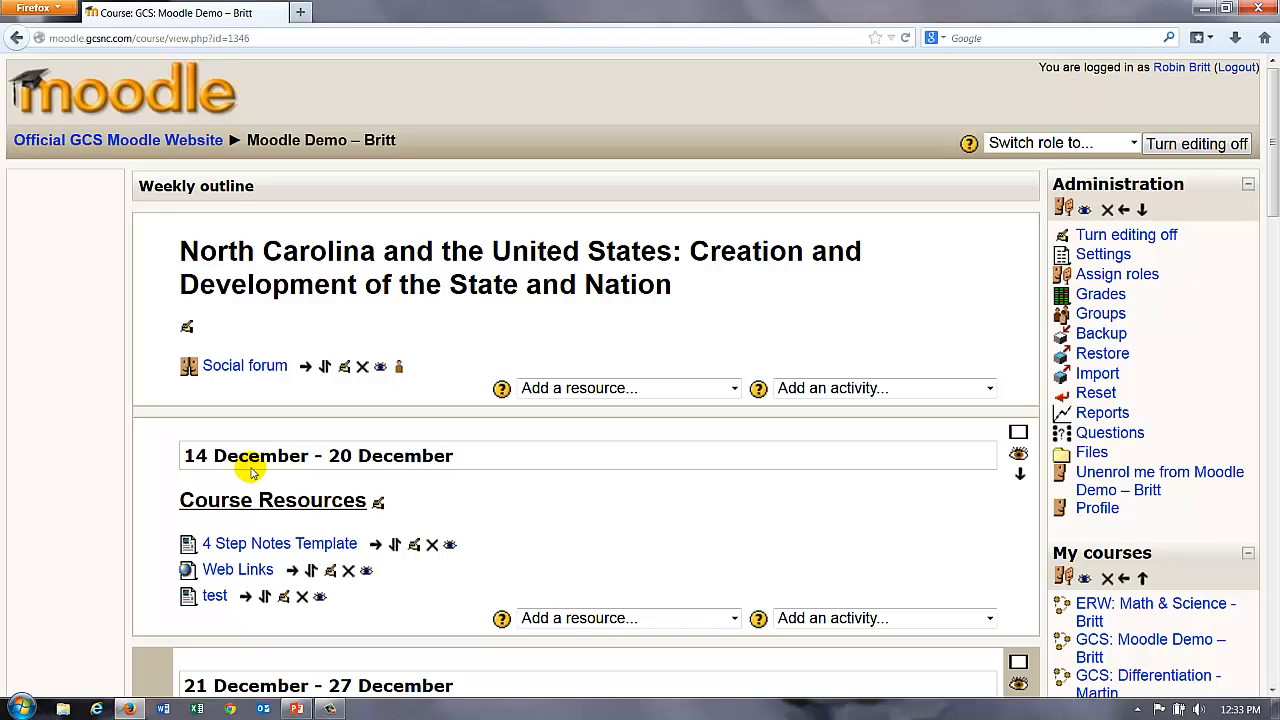
pyautogui.scroll(-5, 364, 500)
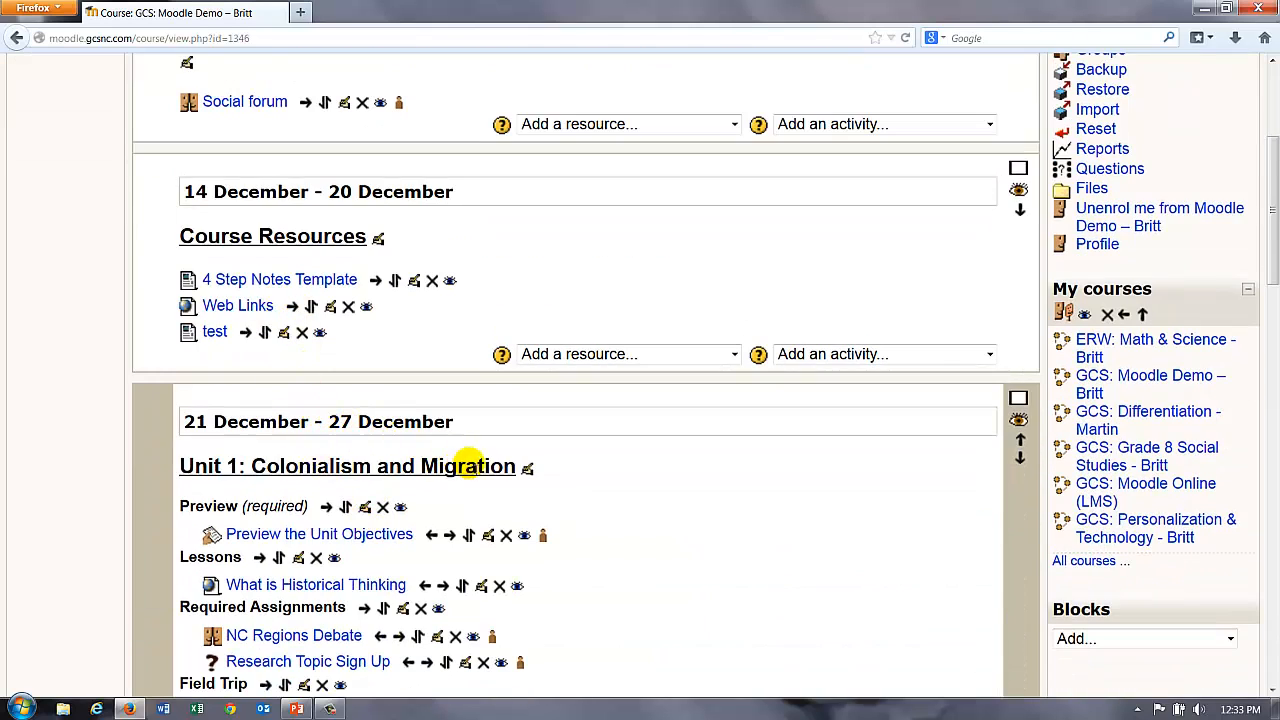
pyautogui.scroll(-15, 560, 483)
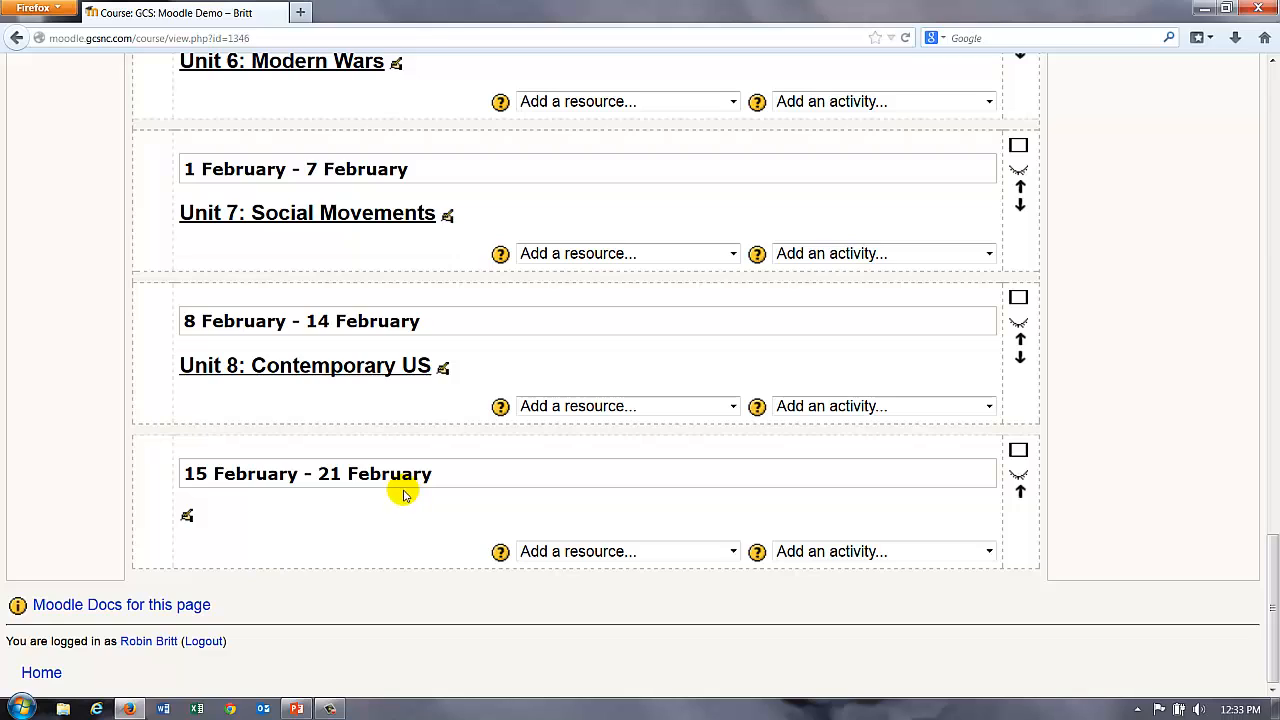
pyautogui.scroll(15, 400, 505)
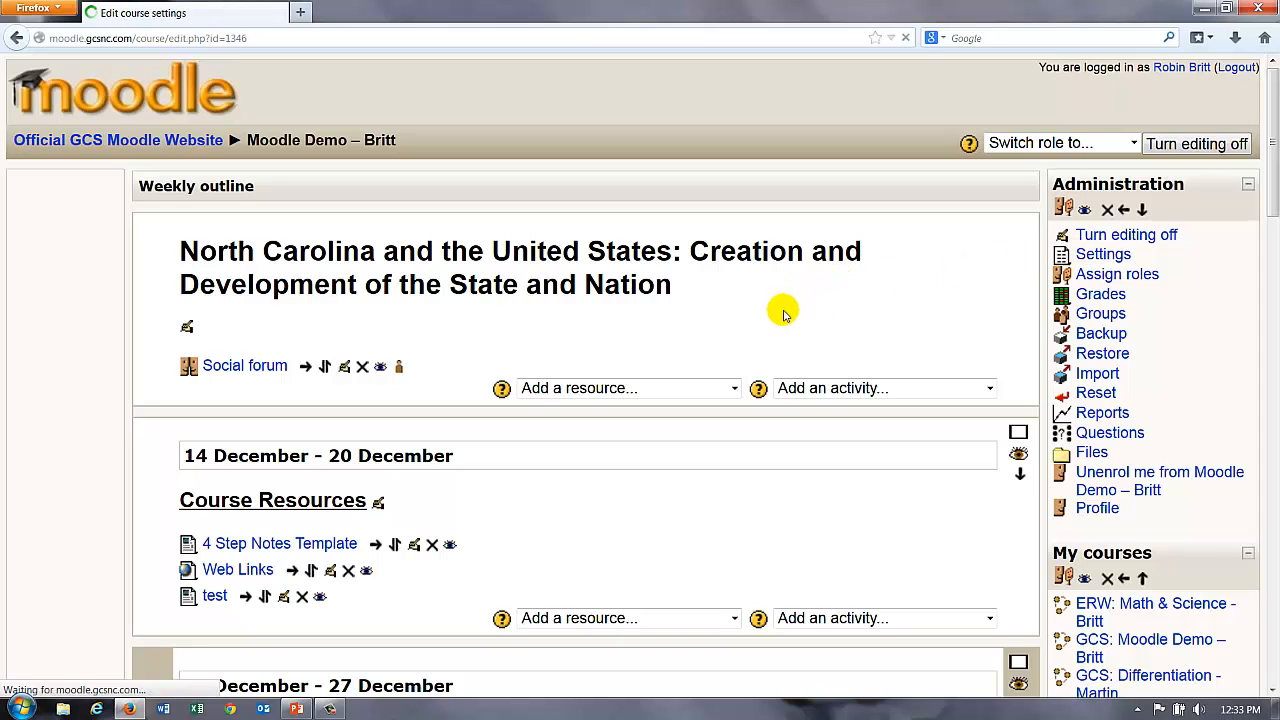
# Step: Switch the course format back to Topics format, keeping the number of topics at 10
pyautogui.scroll(-5, 920, 315)
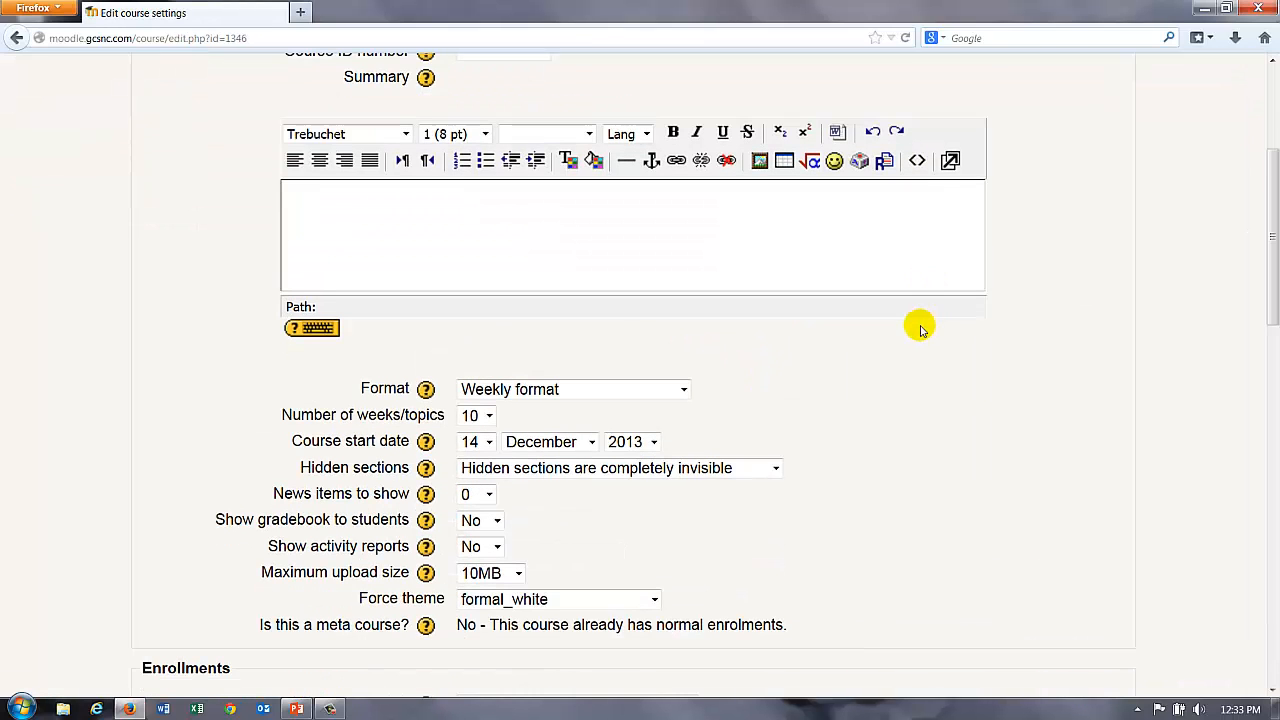
pyautogui.click(485, 416)
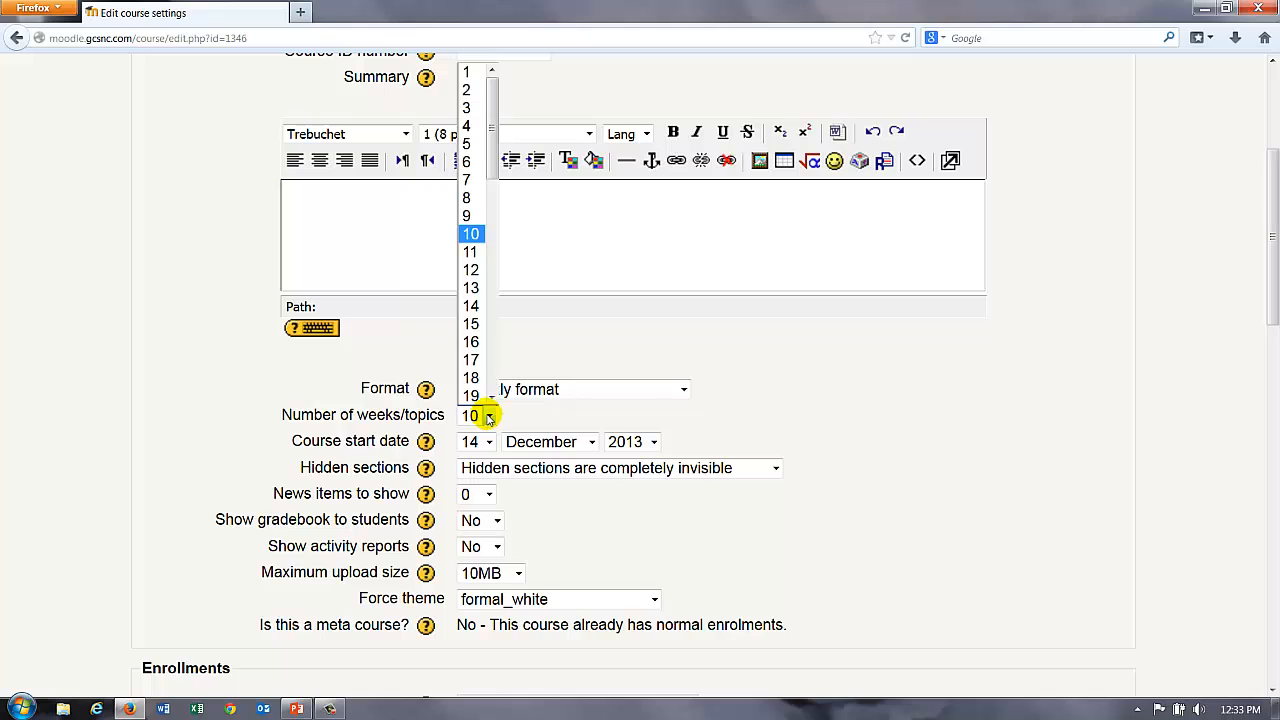
pyautogui.moveTo(487, 126); pyautogui.dragTo(470, 395)
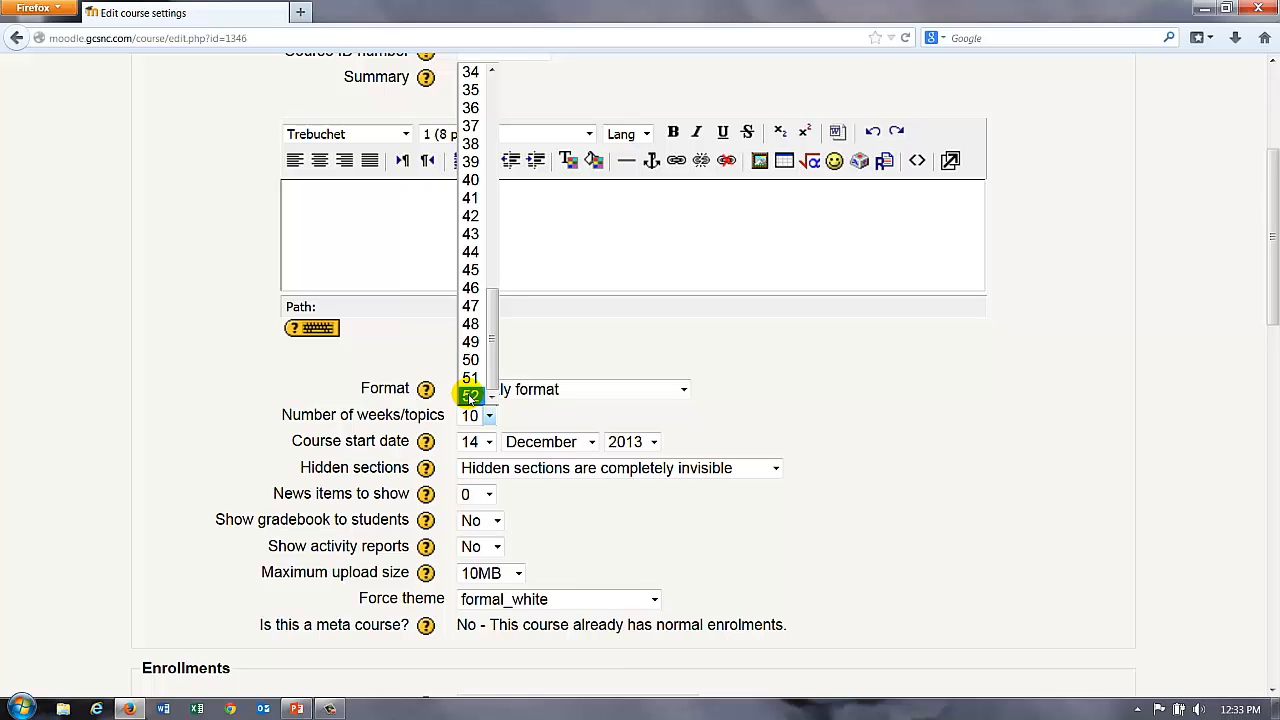
pyautogui.click(783, 385)
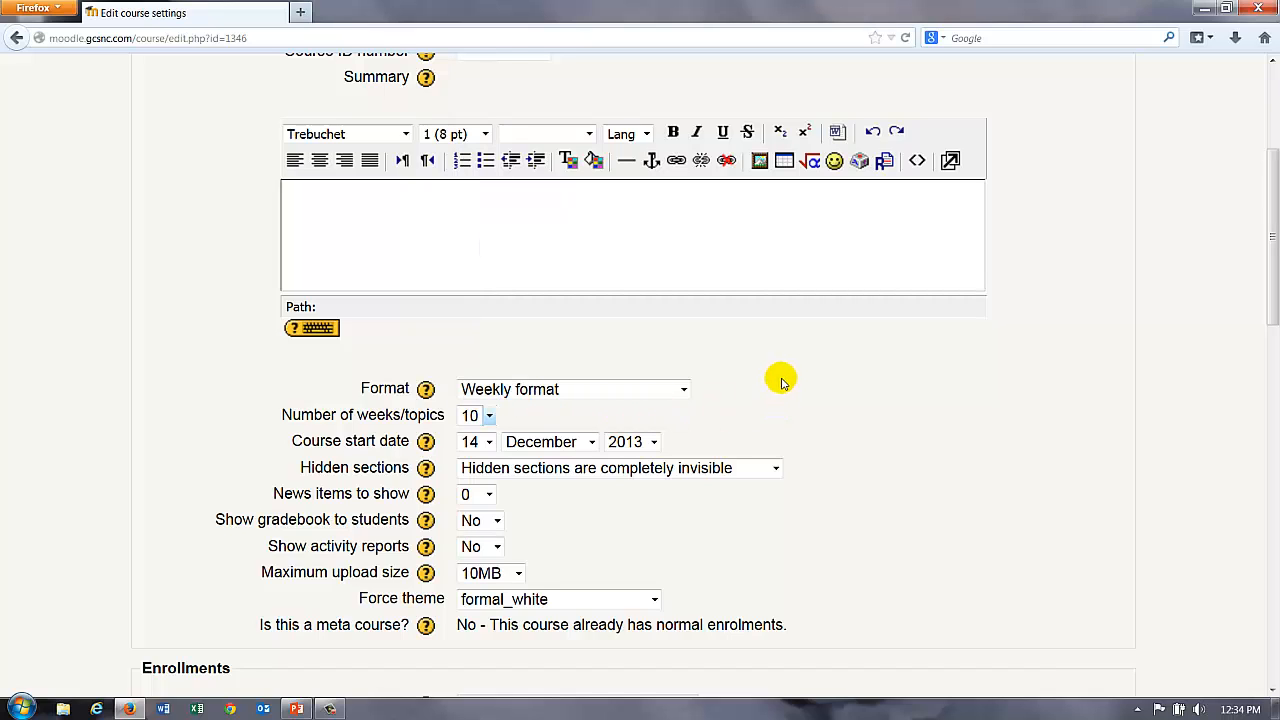
pyautogui.click(670, 392)
pyautogui.click(541, 465)
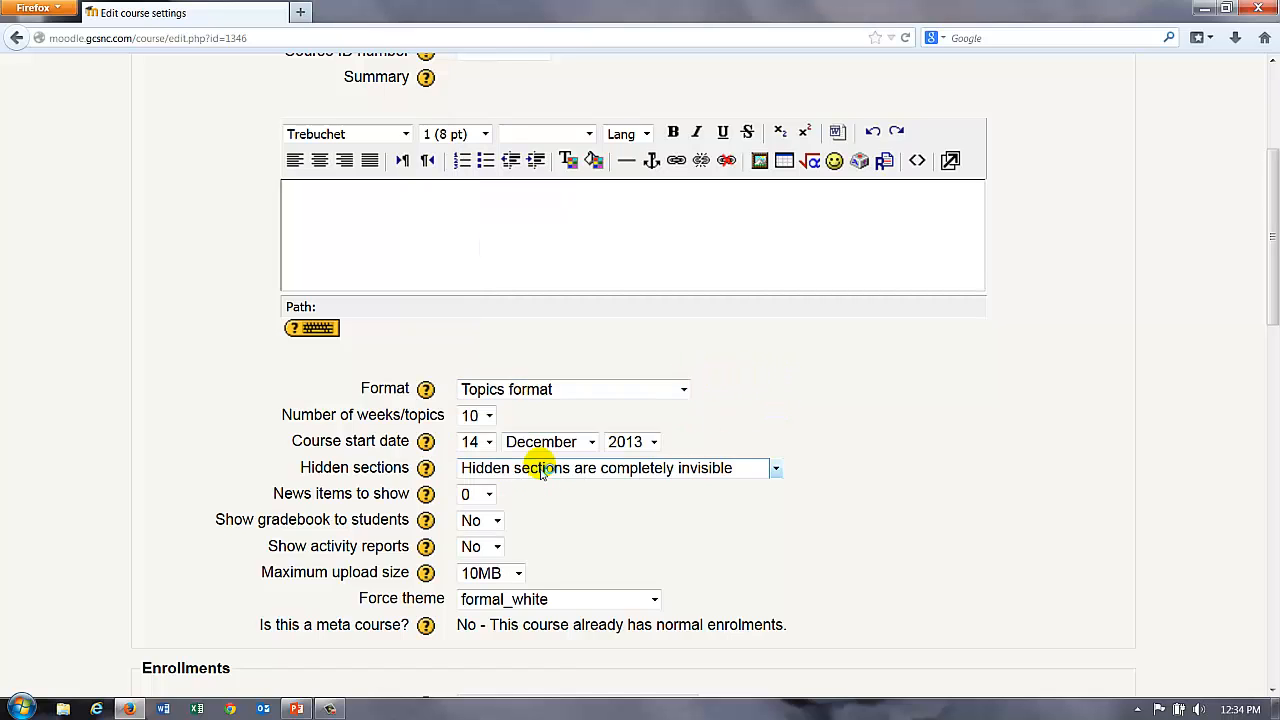
pyautogui.click(489, 415)
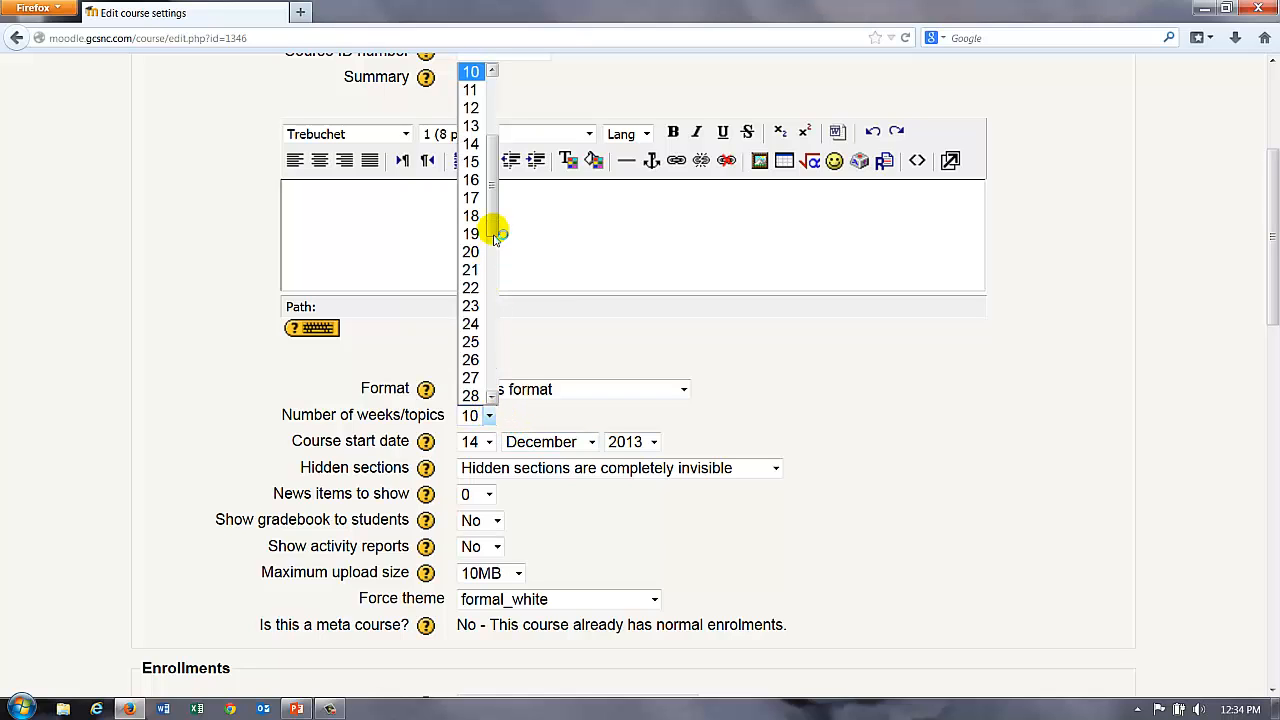
pyautogui.moveTo(495, 237); pyautogui.dragTo(486, 391)
pyautogui.click(903, 380)
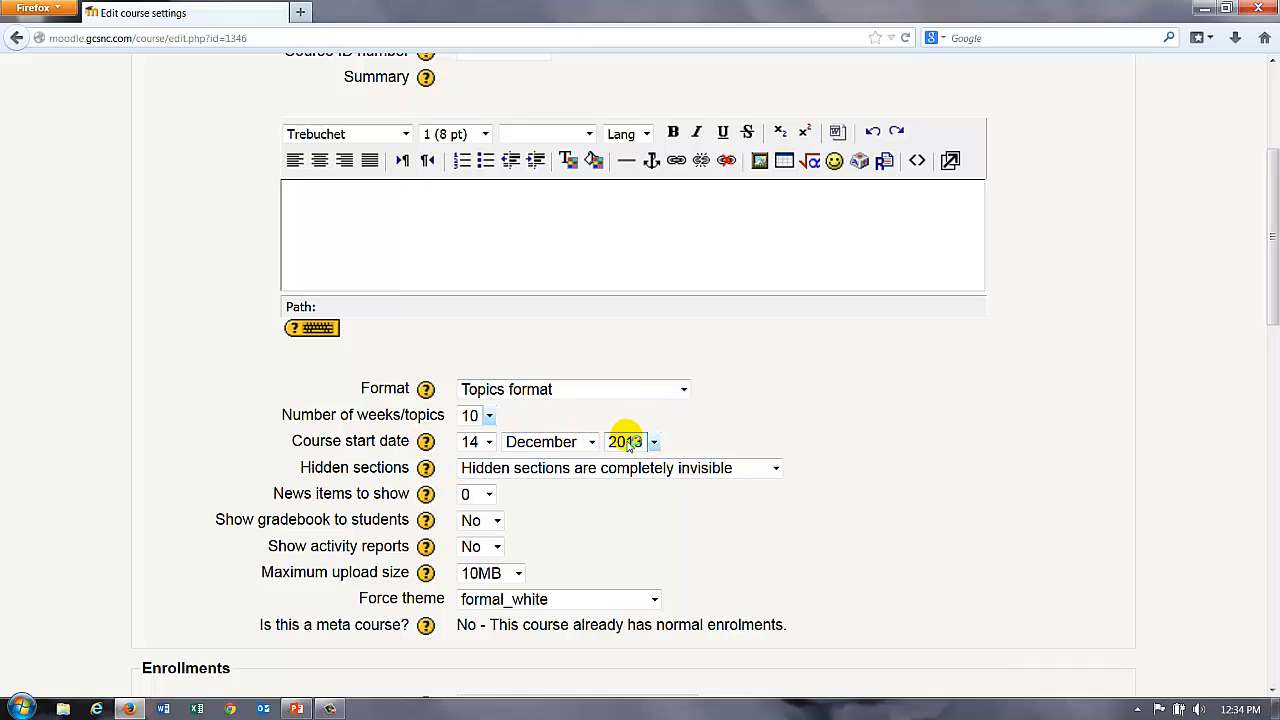
# Step: Set hidden sections to be shown in collapsed form and save the course settings
pyautogui.click(776, 470)
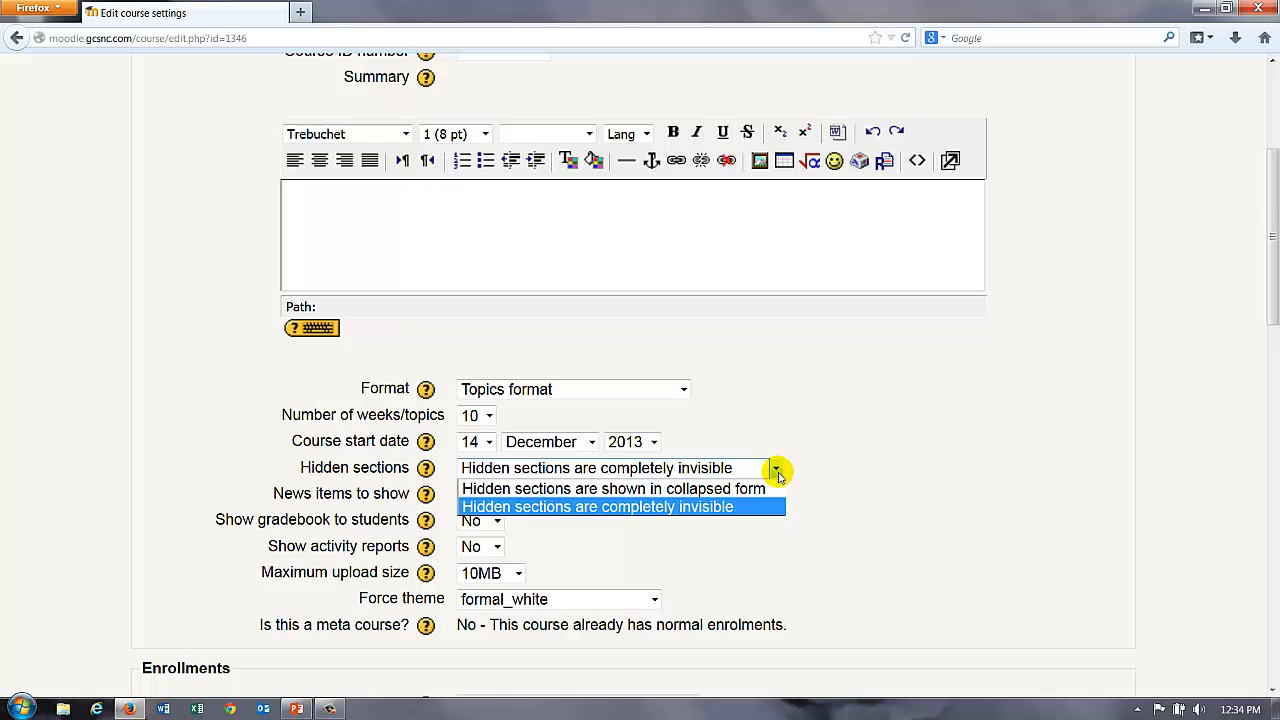
pyautogui.click(727, 490)
pyautogui.scroll(-3, 857, 474)
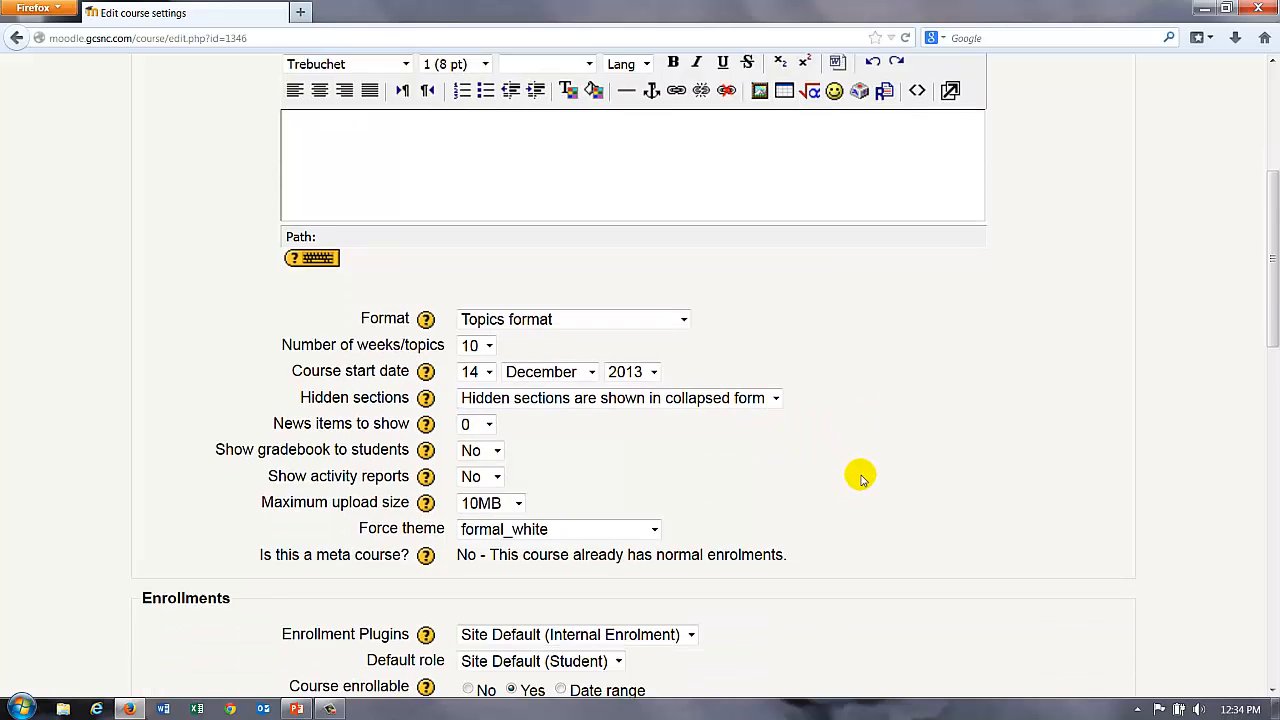
pyautogui.scroll(1, 853, 468)
pyautogui.scroll(3, 875, 430)
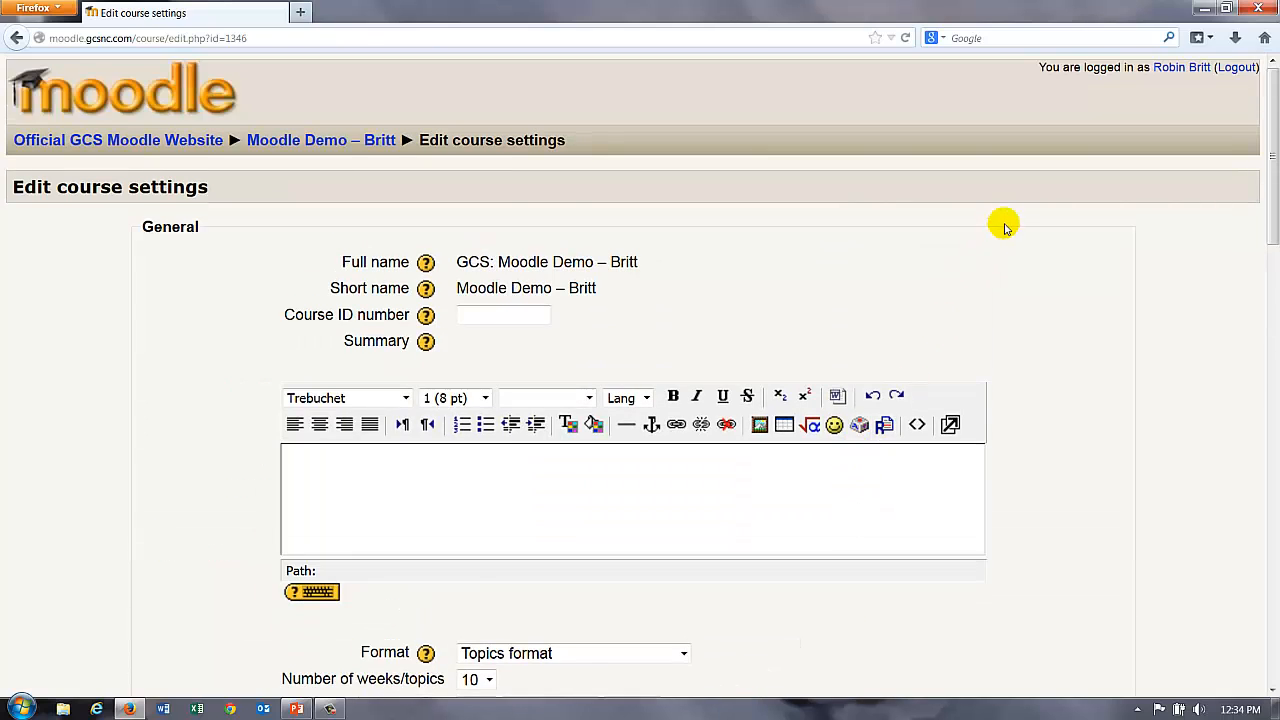
pyautogui.scroll(-3, 1002, 228)
pyautogui.scroll(-10, 1002, 228)
pyautogui.scroll(-5, 843, 420)
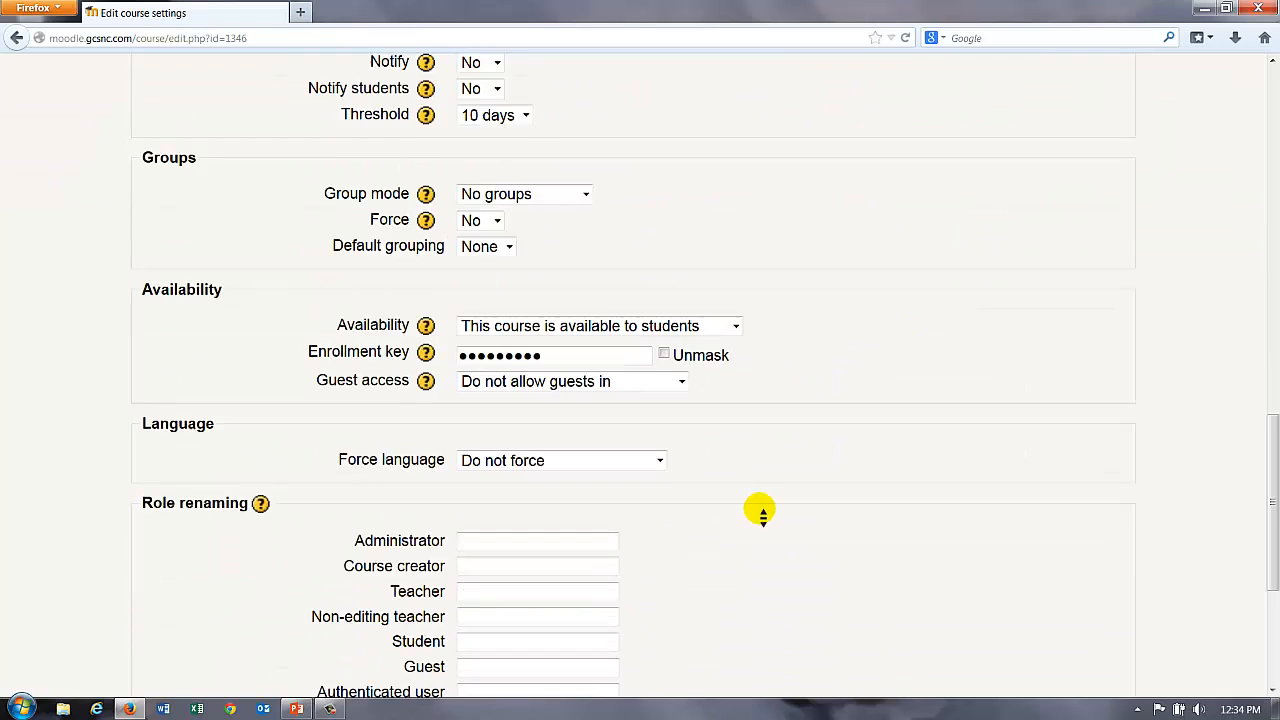
pyautogui.click(518, 557)
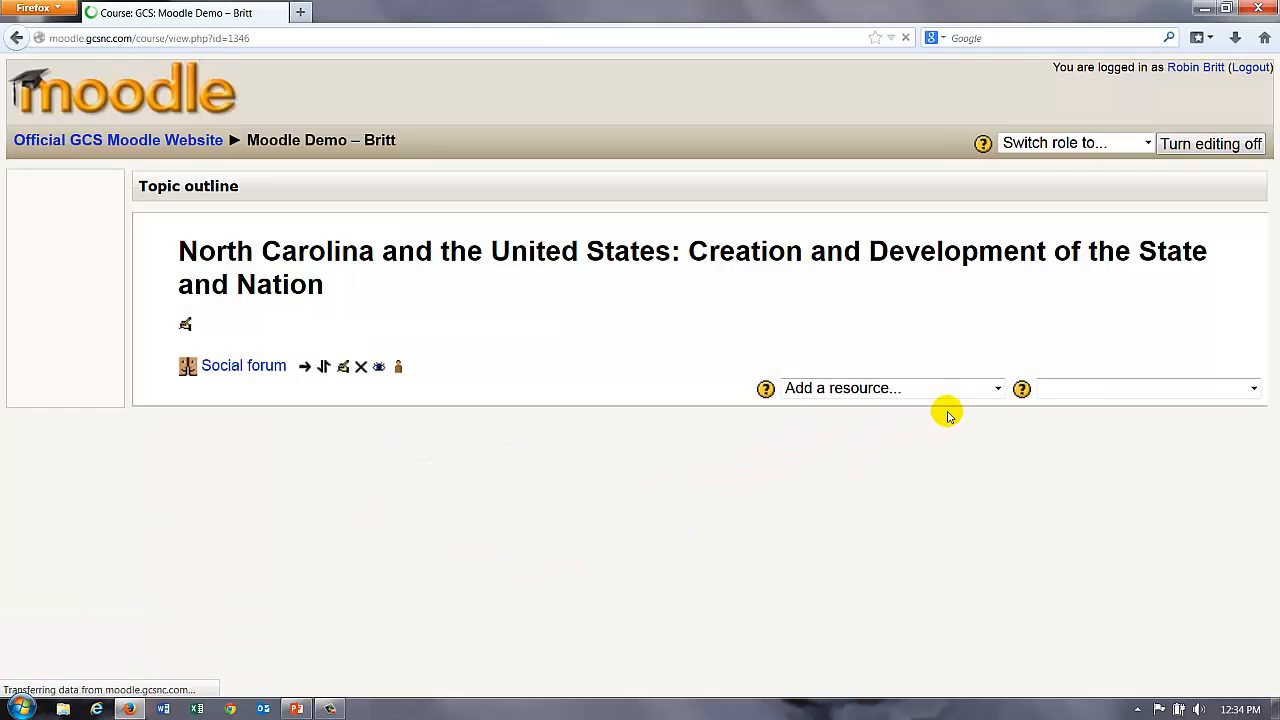
# Step: Scroll through the Topic outline page and bring up the 'Switch role to...' list
pyautogui.scroll(-5, 860, 410)
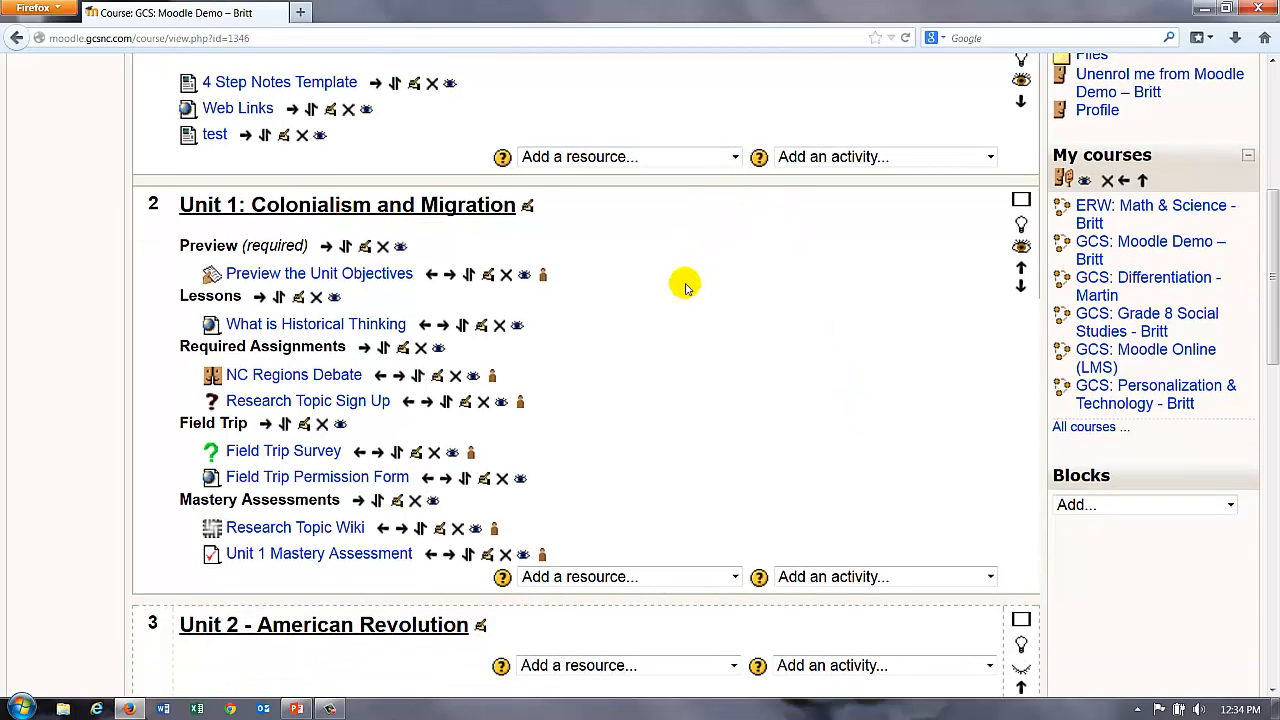
pyautogui.scroll(-4, 680, 300)
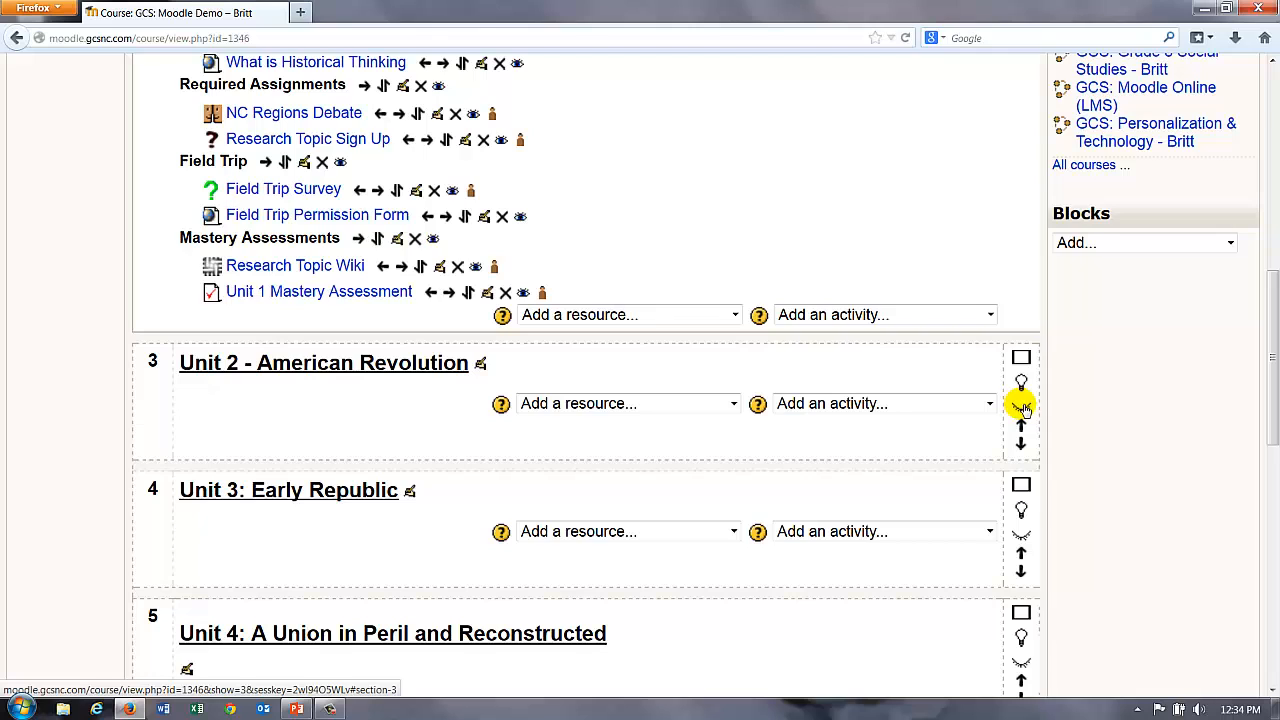
pyautogui.scroll(10, 1060, 408)
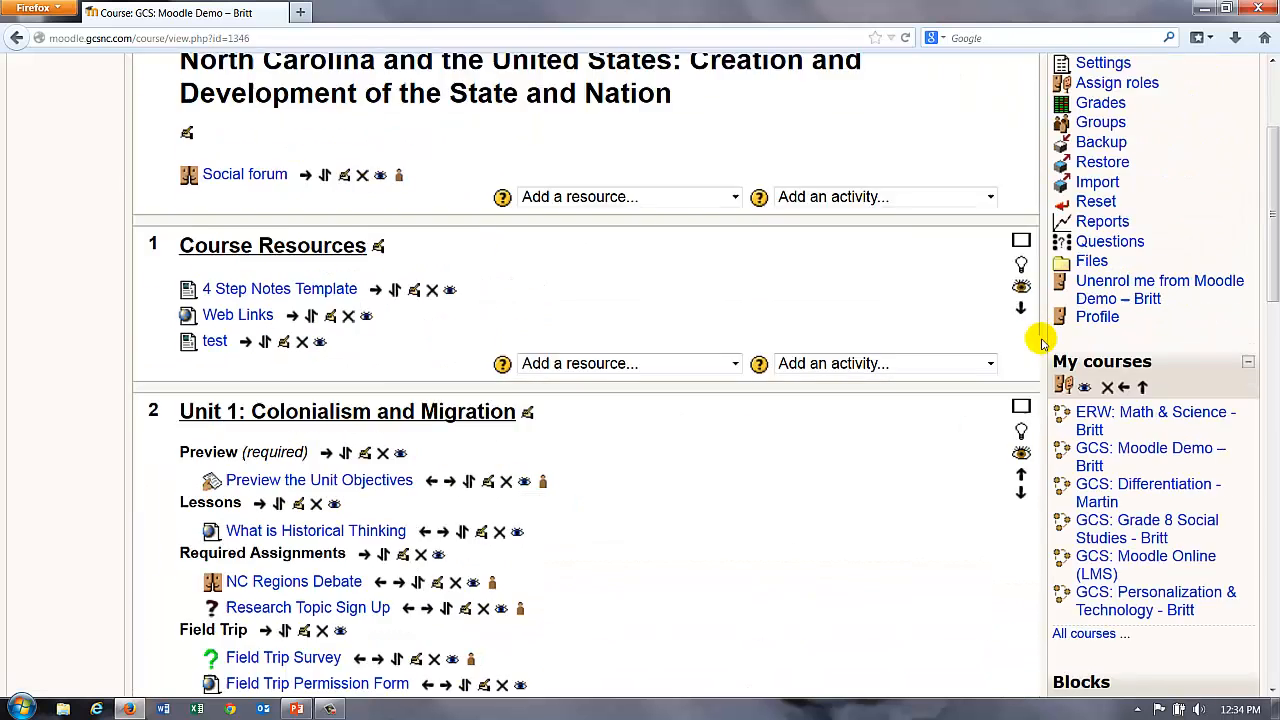
pyautogui.click(1008, 143)
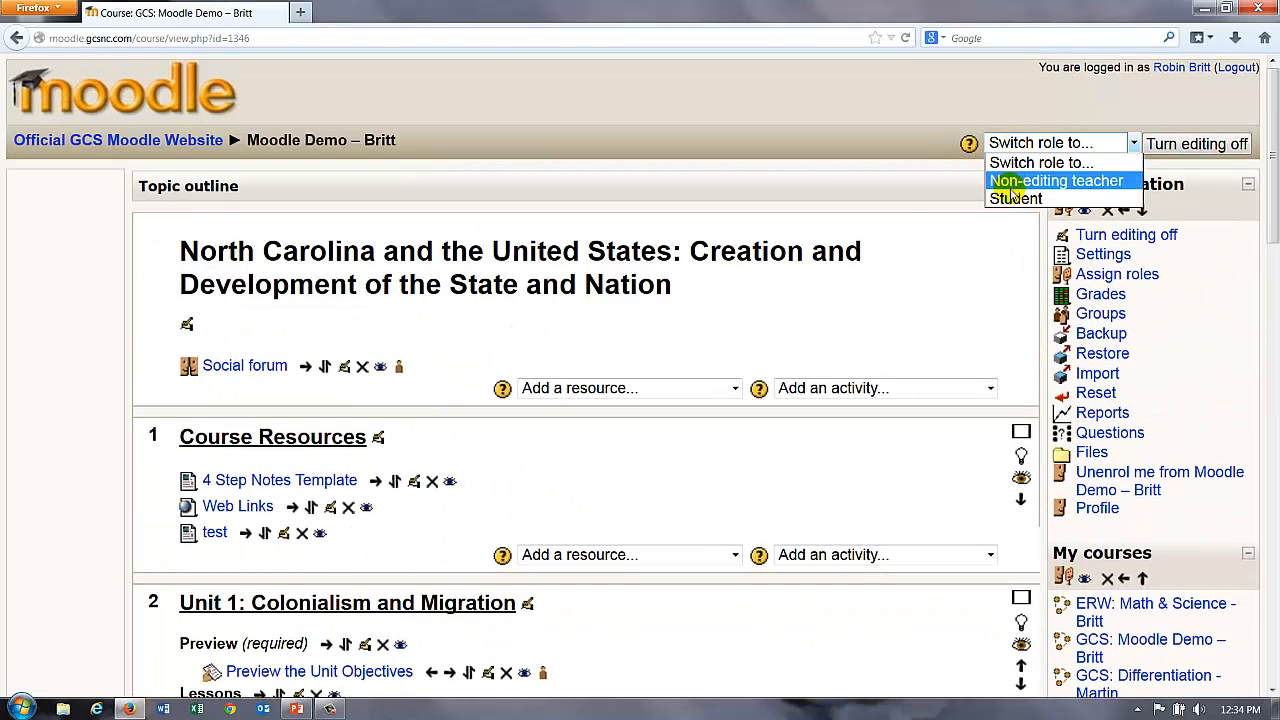
# Step: Preview the course as a Student, seeing sections 3–10 Not available, then return to the normal role
pyautogui.click(1012, 197)
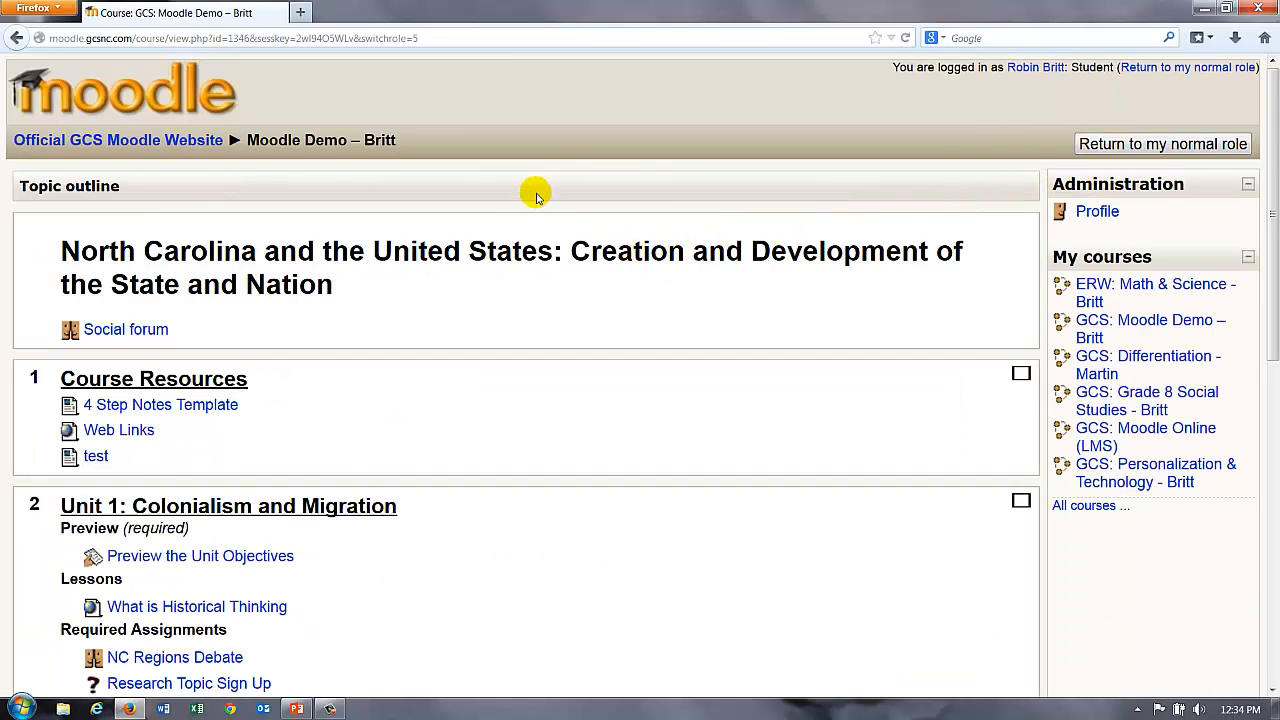
pyautogui.scroll(-5, 530, 215)
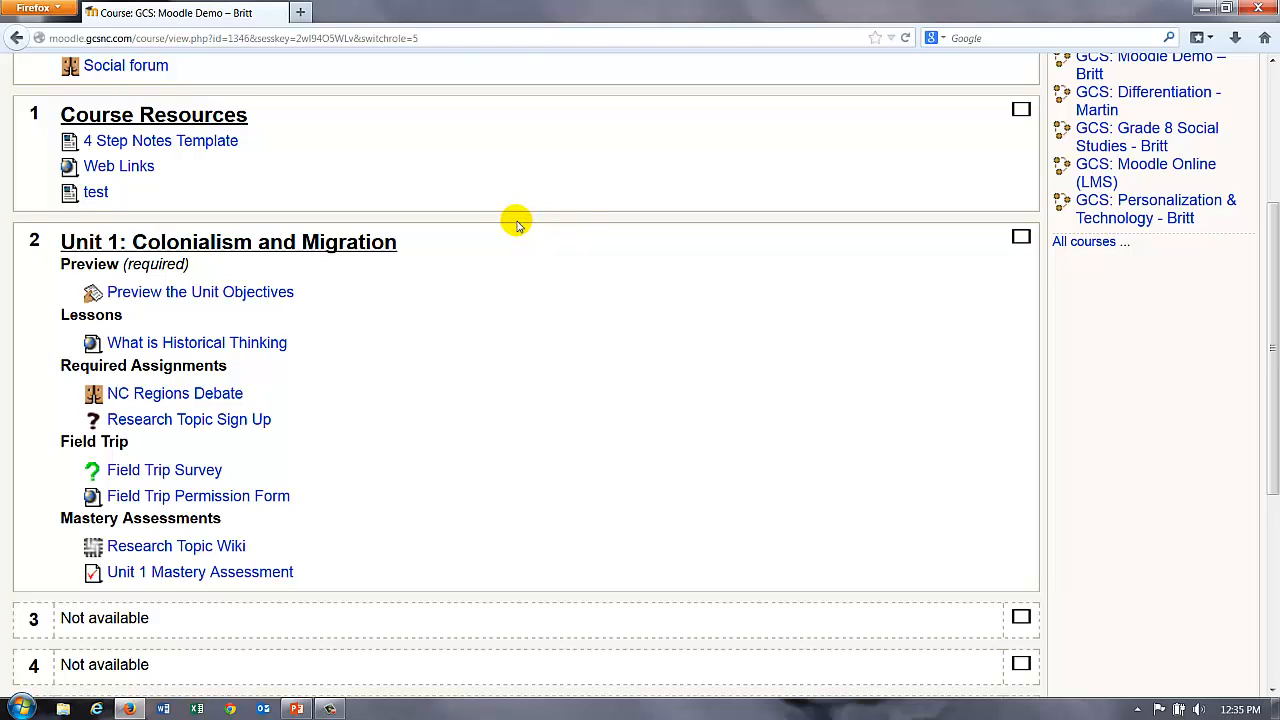
pyautogui.scroll(-5, 519, 250)
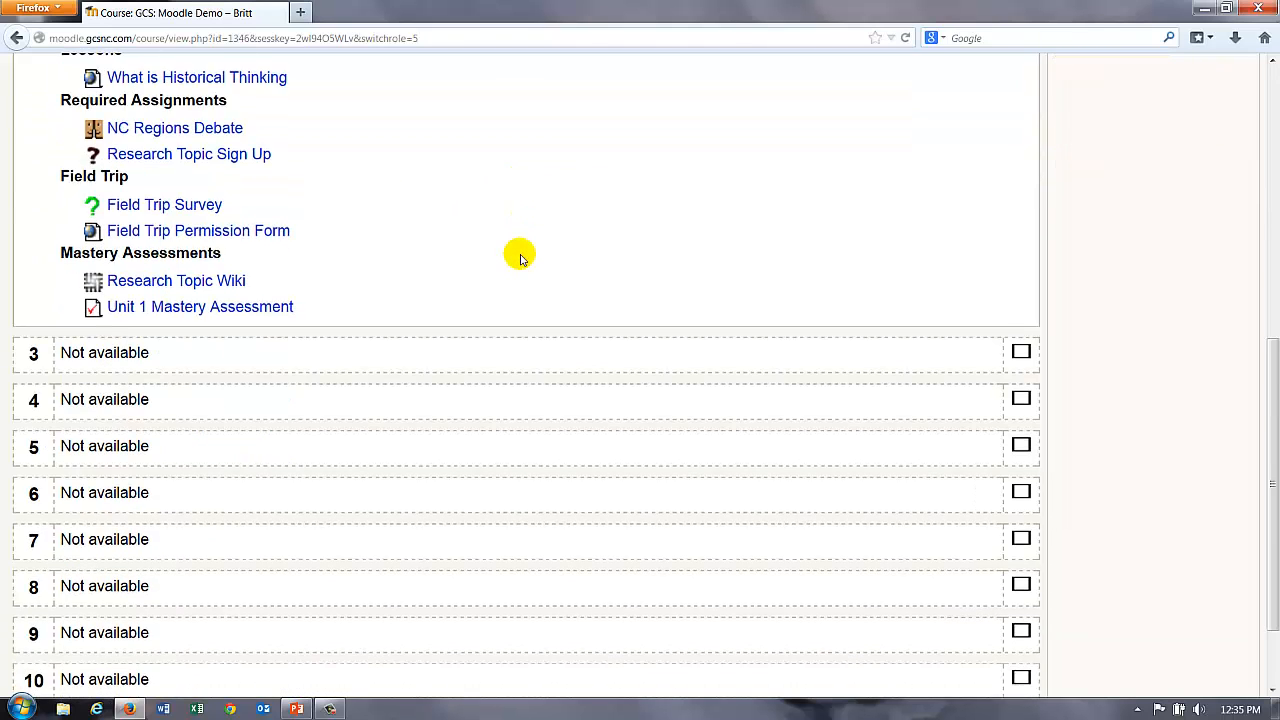
pyautogui.scroll(-2, 520, 255)
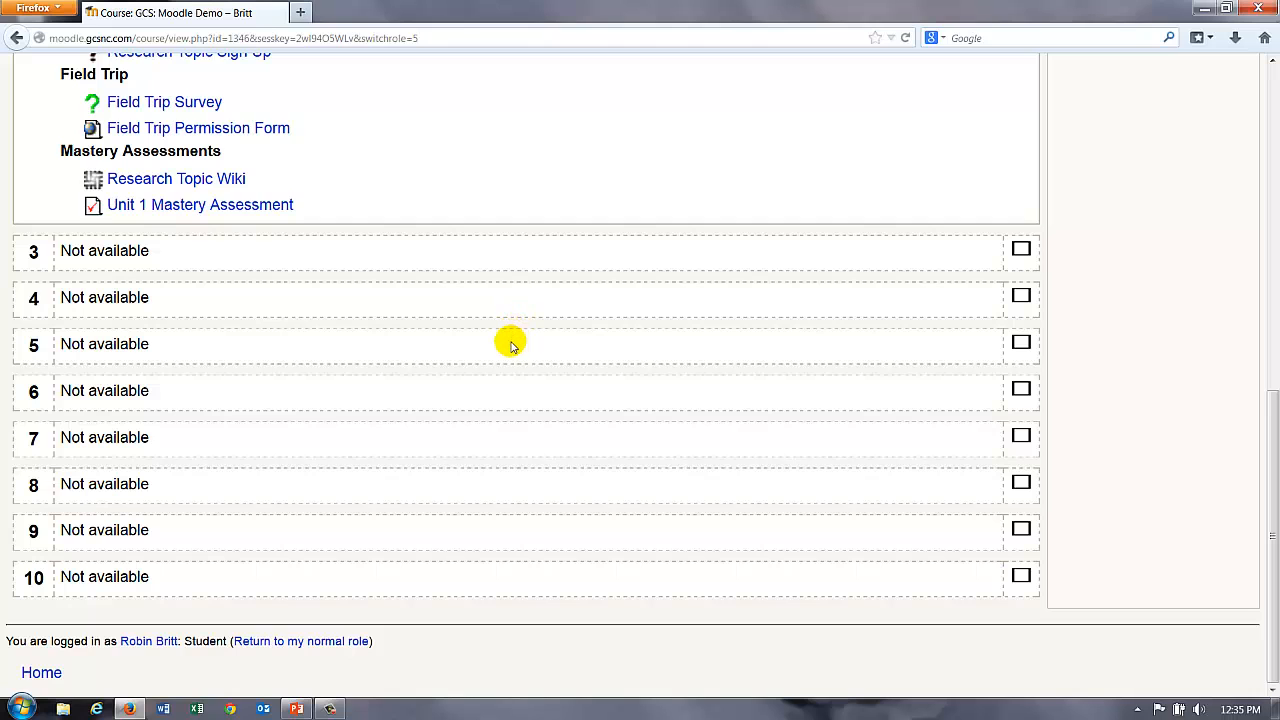
pyautogui.scroll(10, 590, 360)
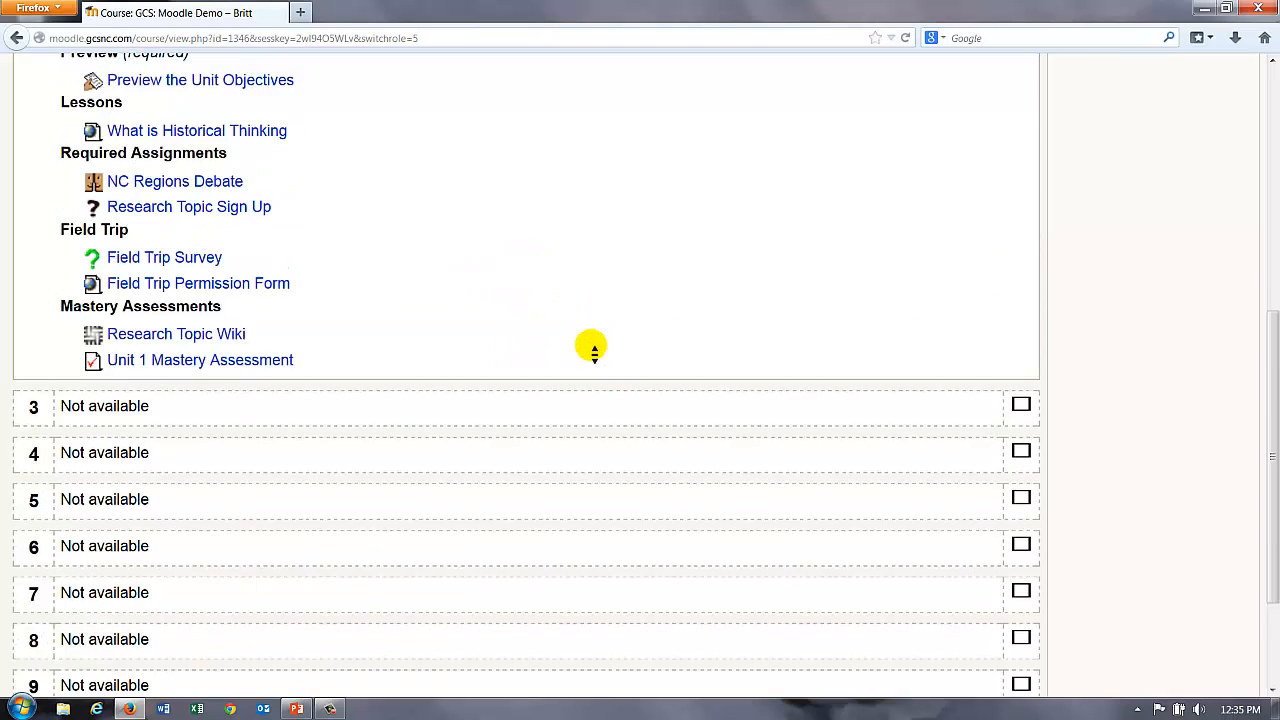
pyautogui.click(1170, 142)
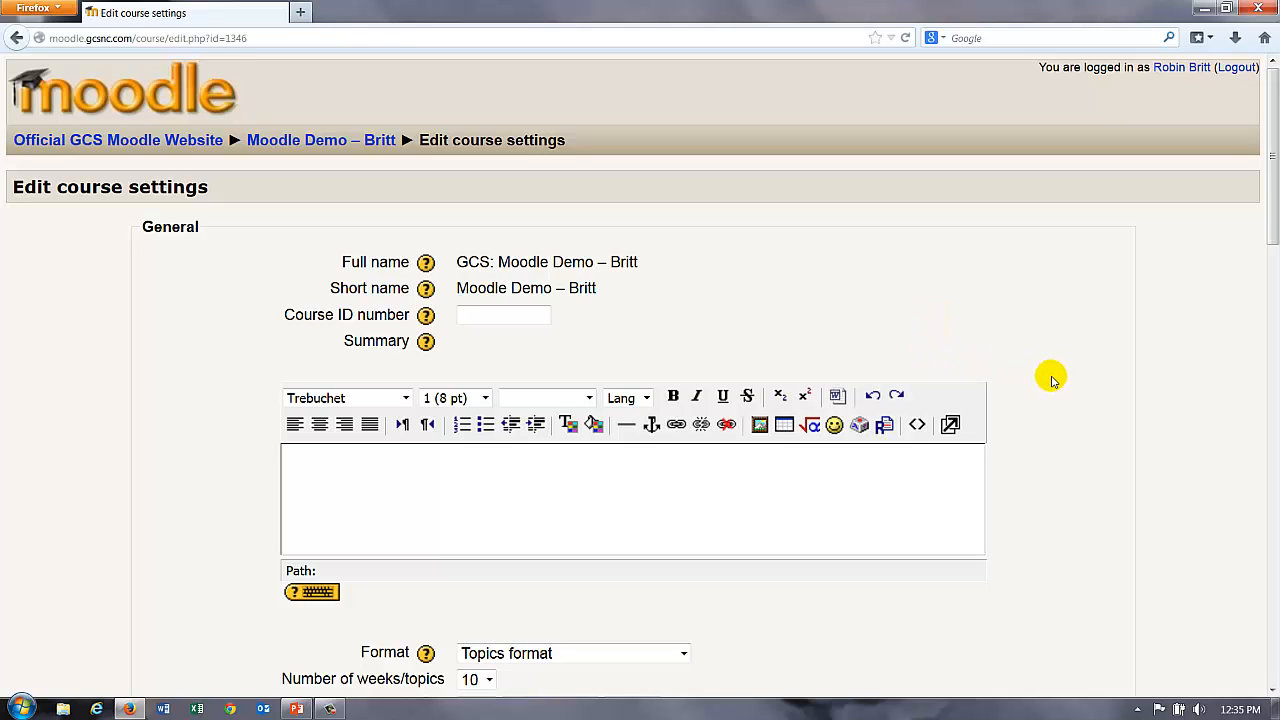
# Step: Set Hidden sections to 'Hidden sections are completely invisible' and save the settings
pyautogui.scroll(-5, 1047, 383)
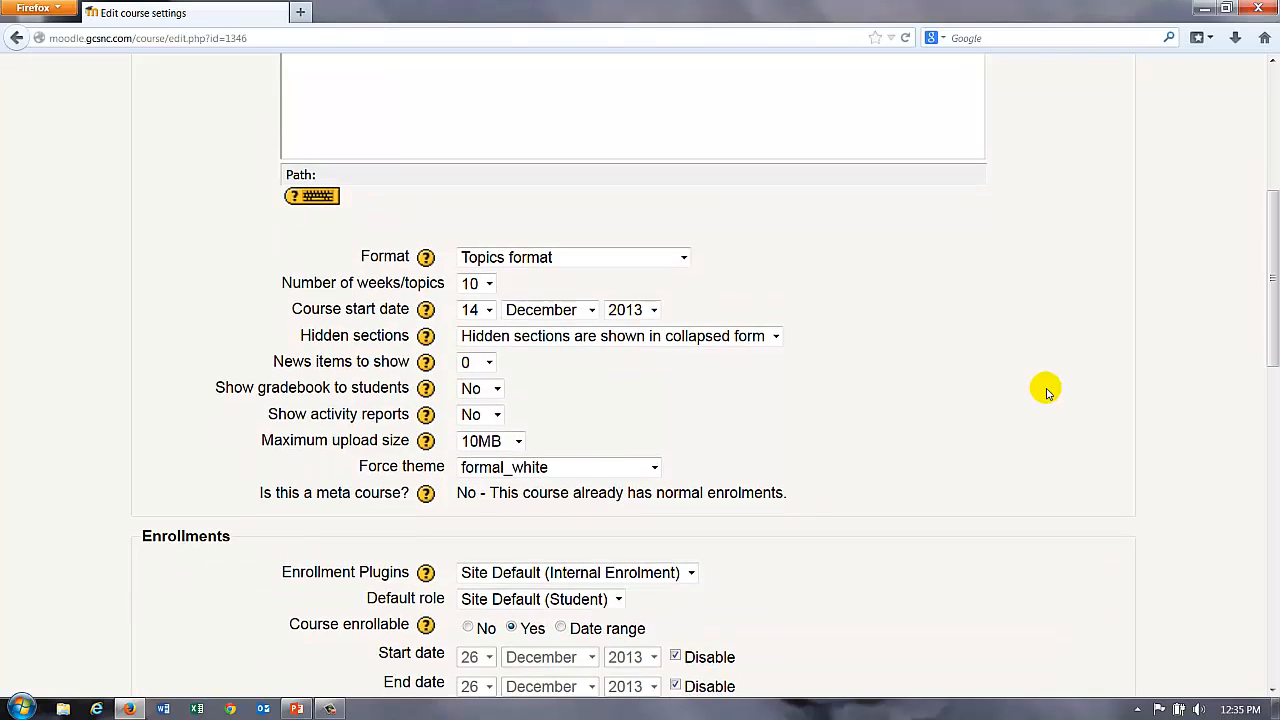
pyautogui.click(733, 345)
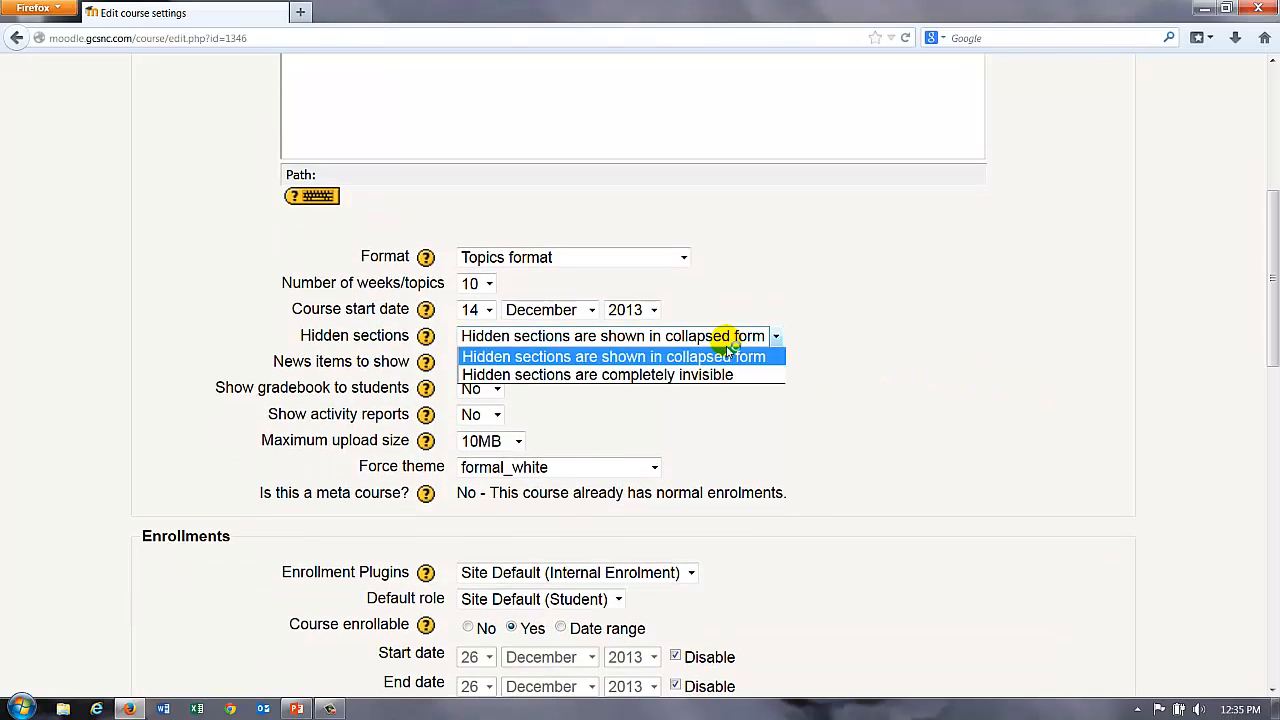
pyautogui.click(685, 378)
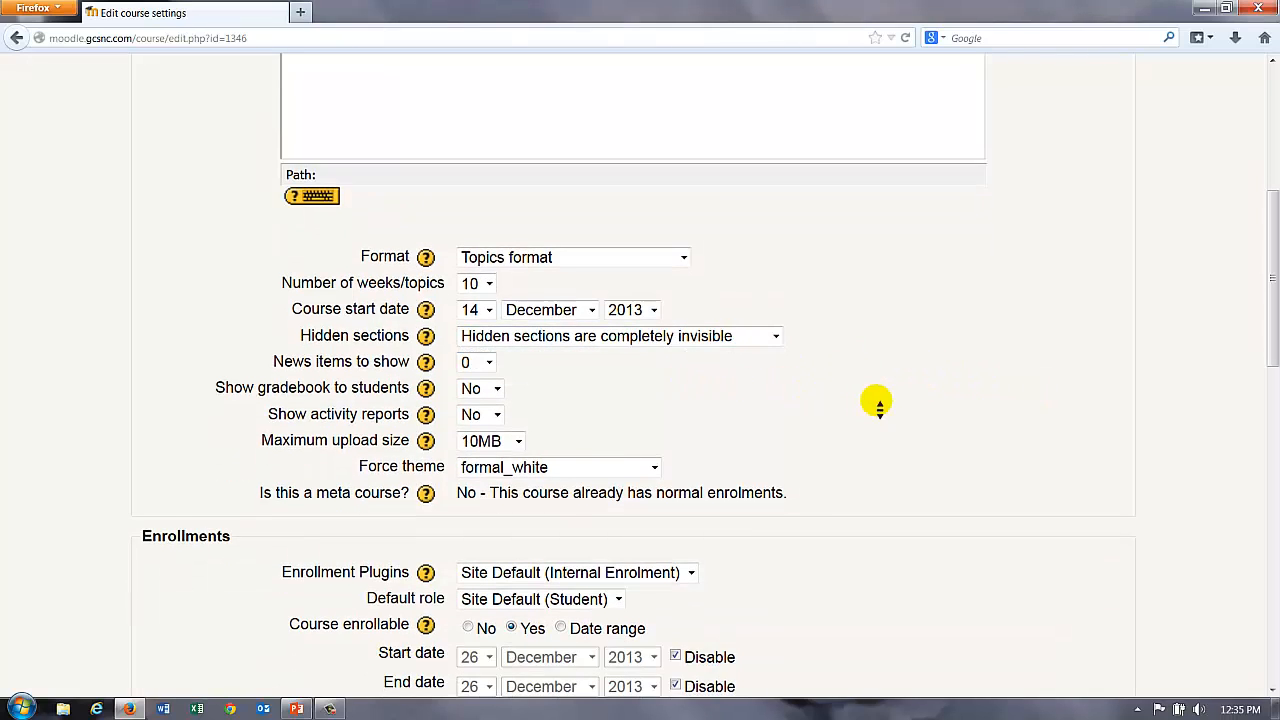
pyautogui.scroll(-10, 877, 406)
pyautogui.click(492, 560)
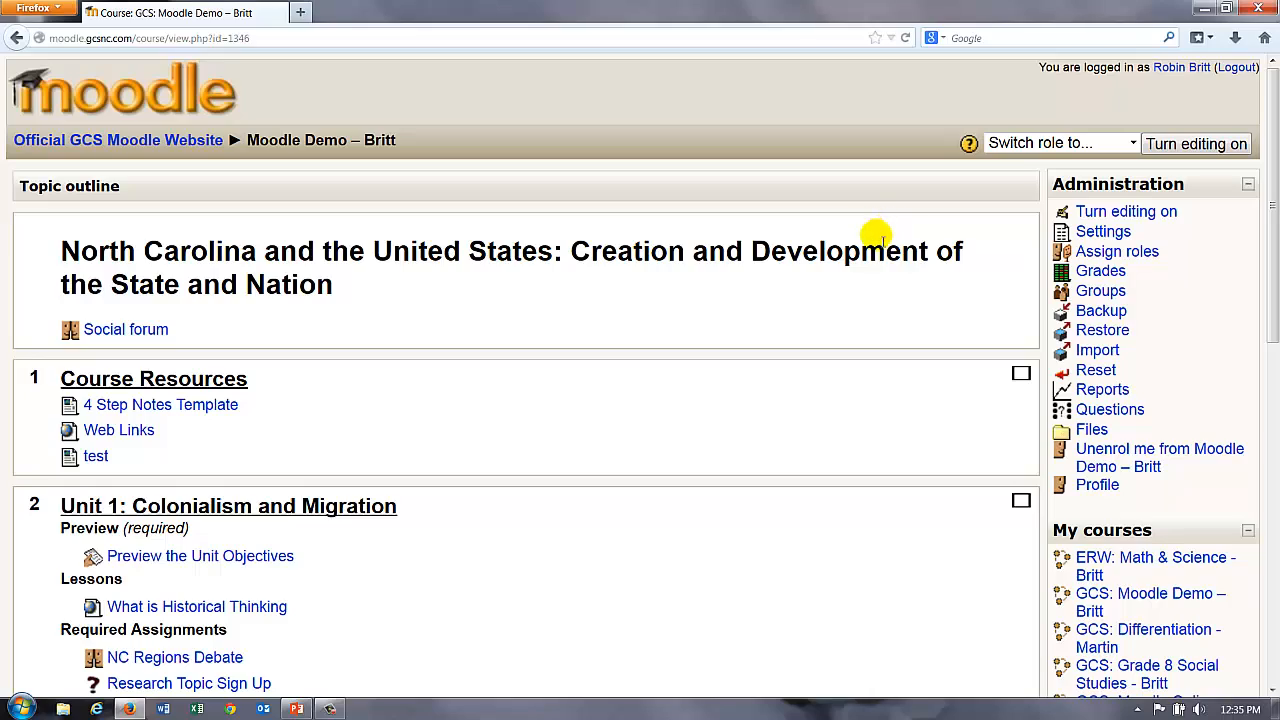
pyautogui.scroll(-7, 829, 374)
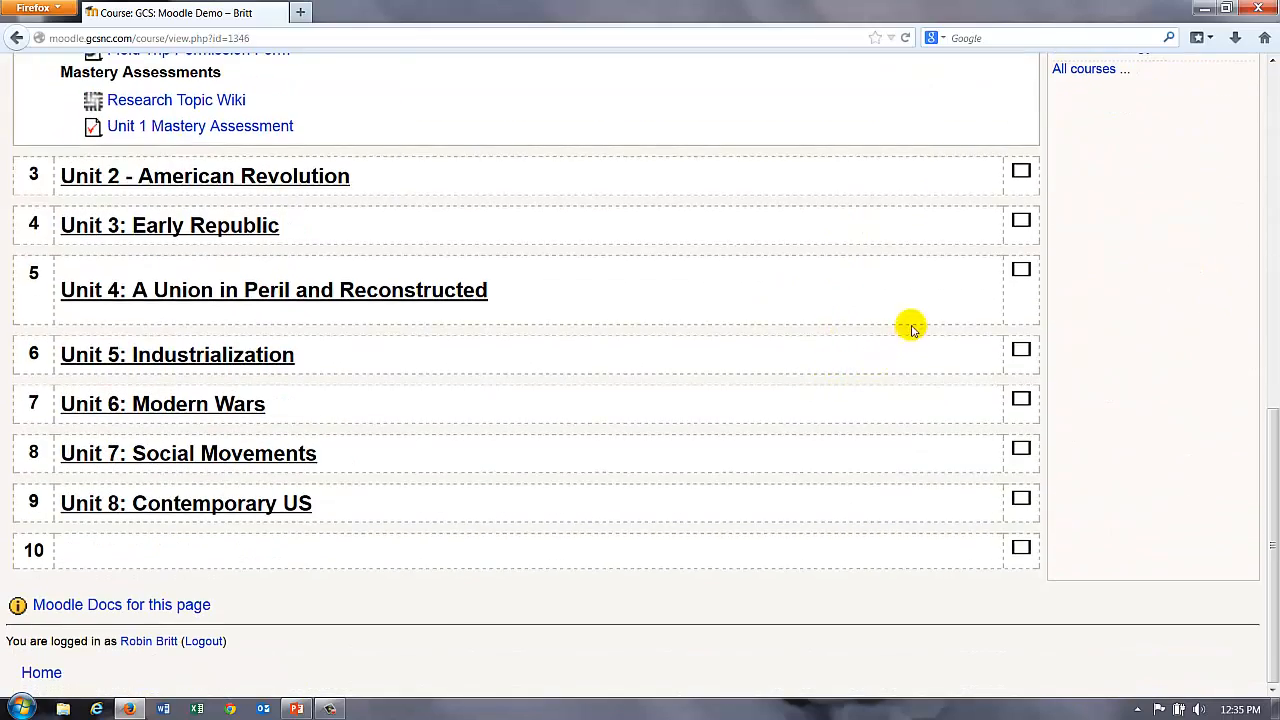
pyautogui.scroll(5, 894, 271)
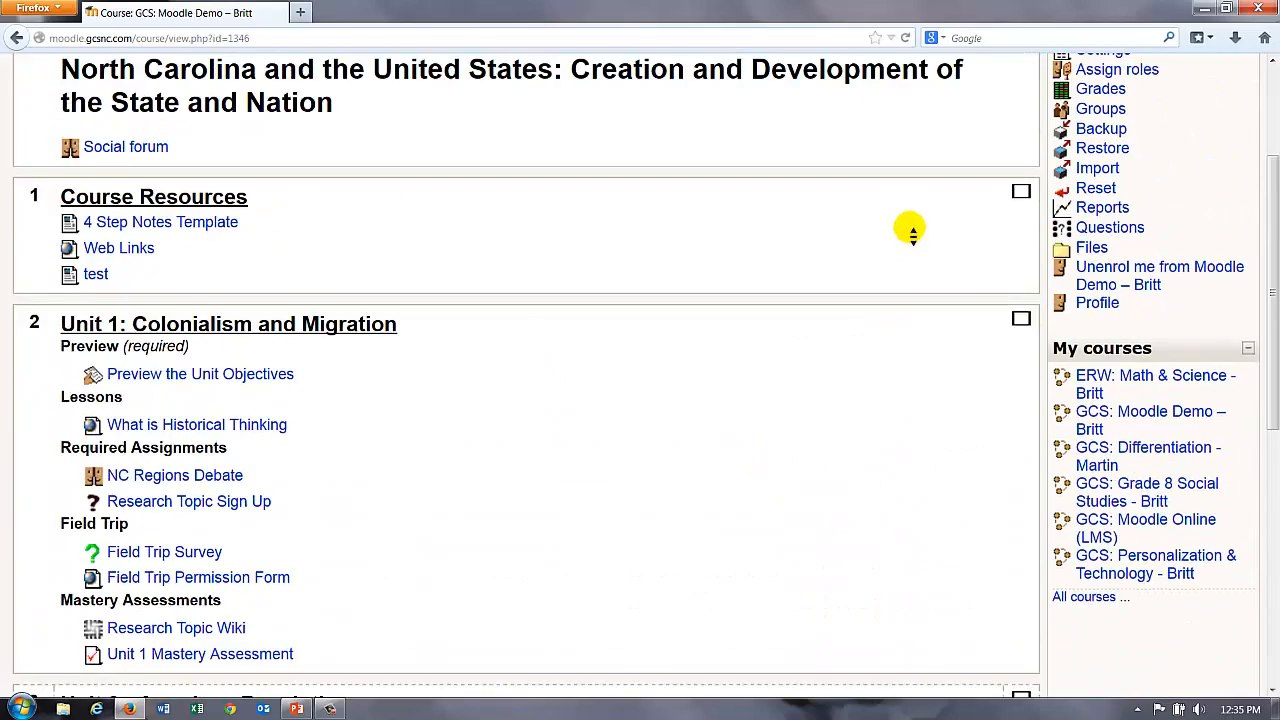
pyautogui.scroll(3, 912, 230)
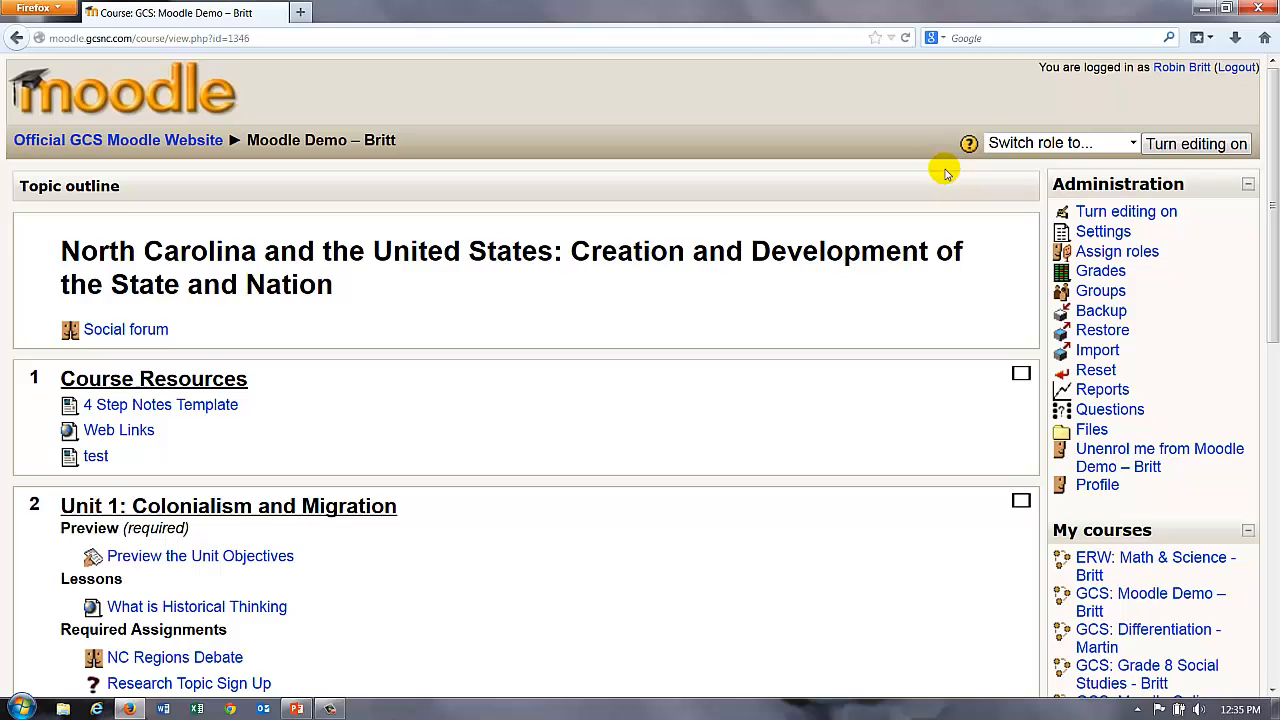
pyautogui.click(1131, 143)
pyautogui.click(1014, 198)
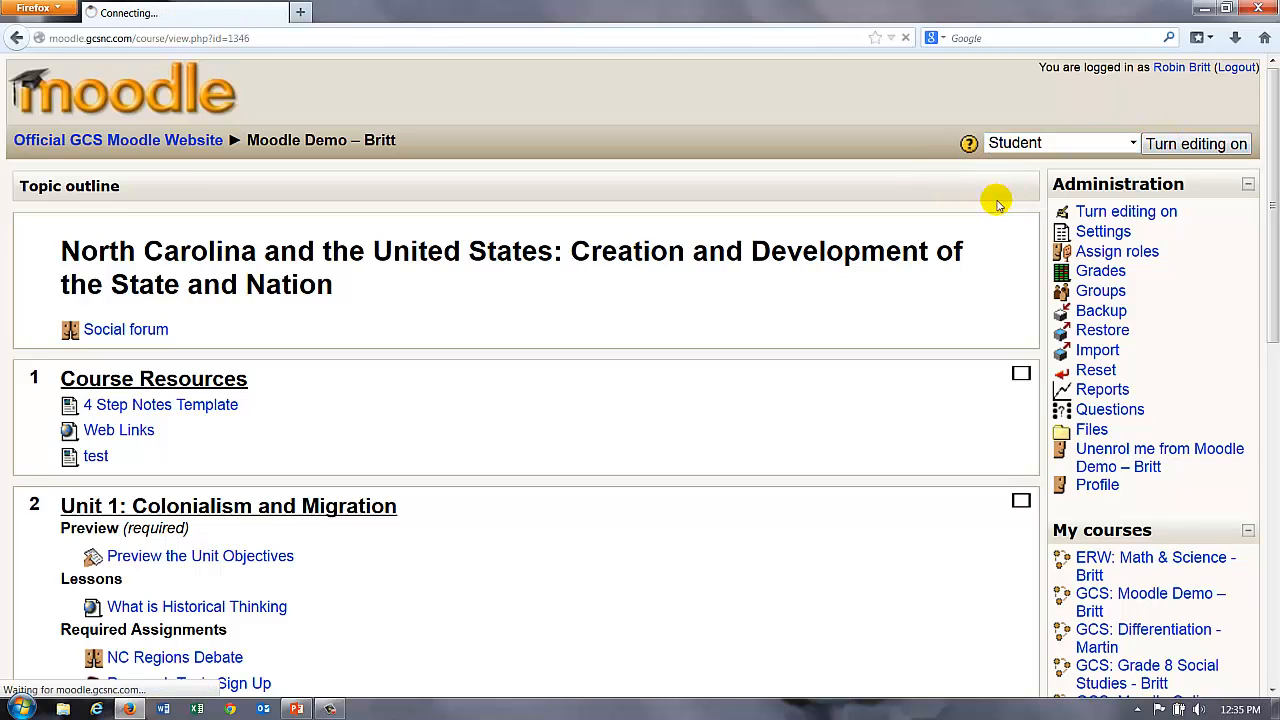
pyautogui.scroll(-3, 700, 360)
pyautogui.scroll(-2, 690, 385)
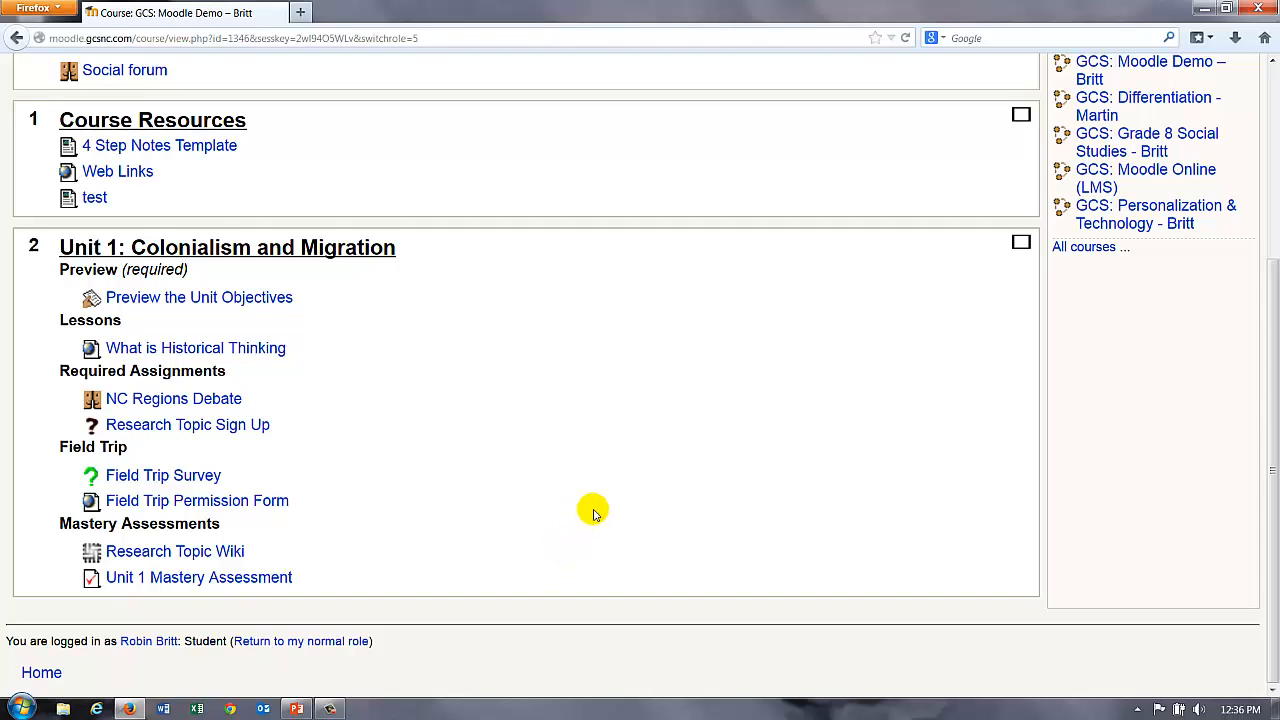
pyautogui.scroll(1, 616, 497)
pyautogui.scroll(3, 616, 497)
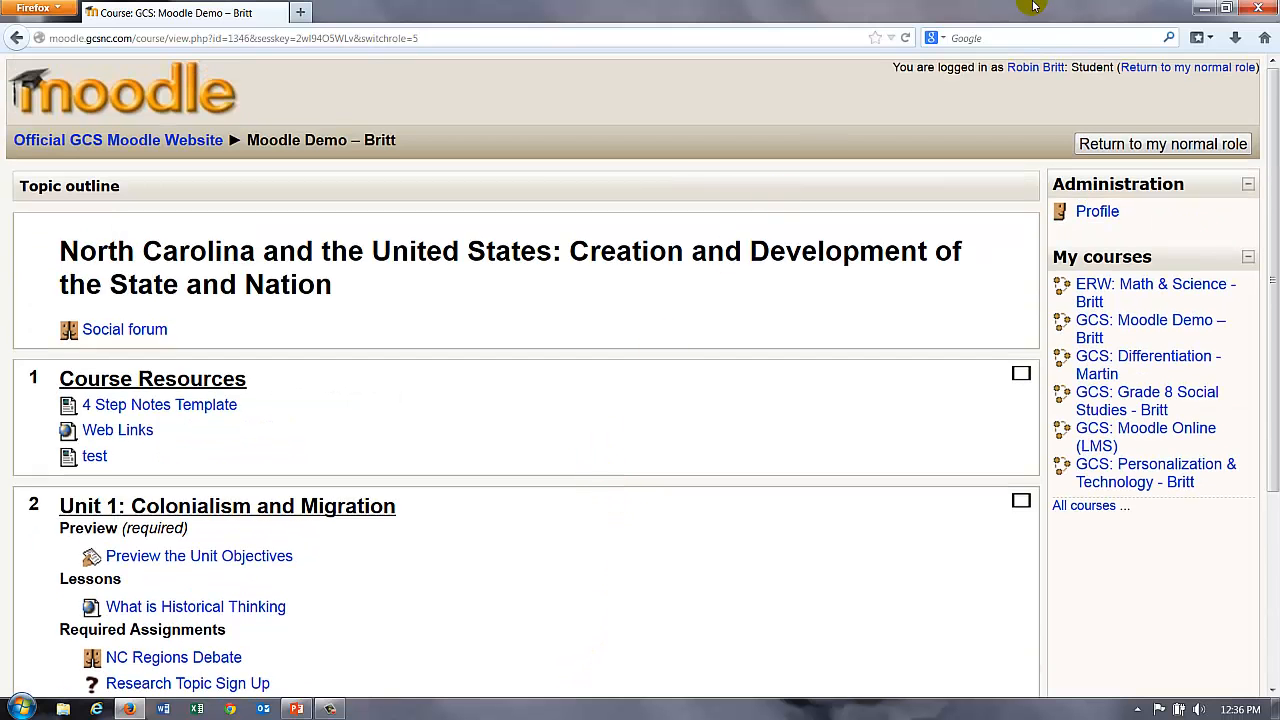
pyautogui.click(1105, 145)
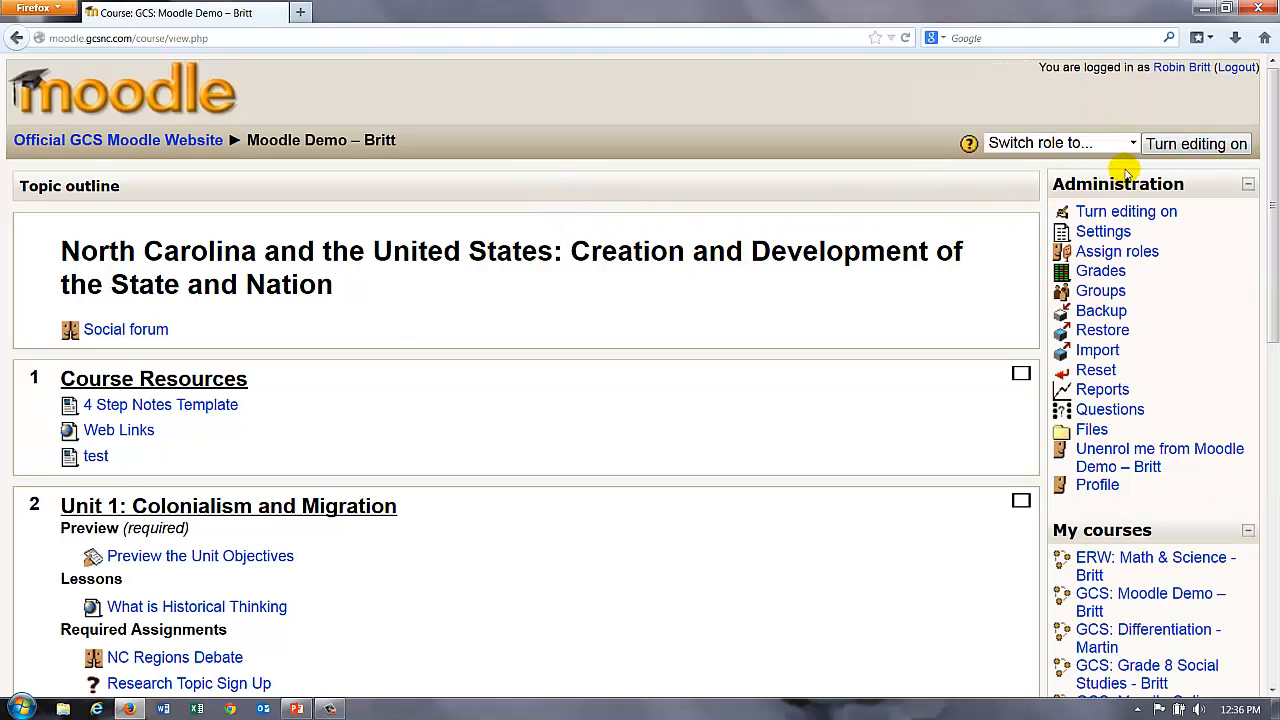
# Step: Set the course's maximum upload size to 35MB, force the binary-waves theme, and save
pyautogui.click(1100, 211)
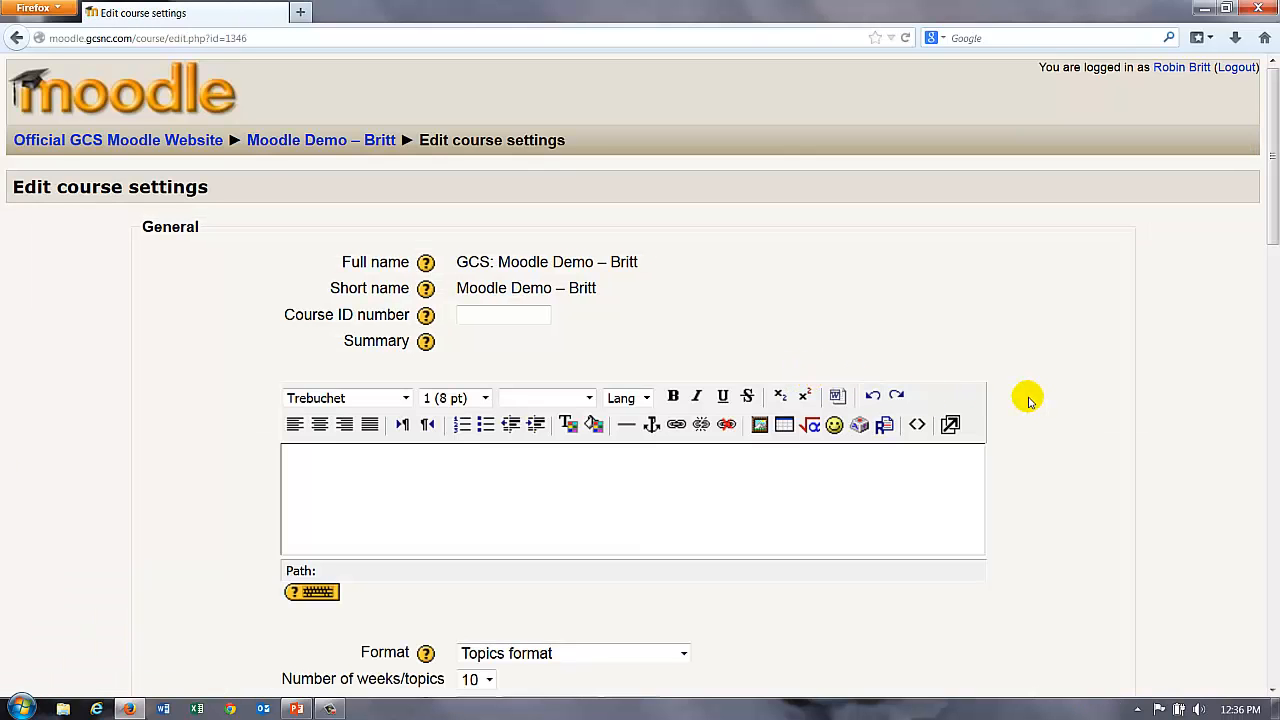
pyautogui.scroll(-2, 1038, 403)
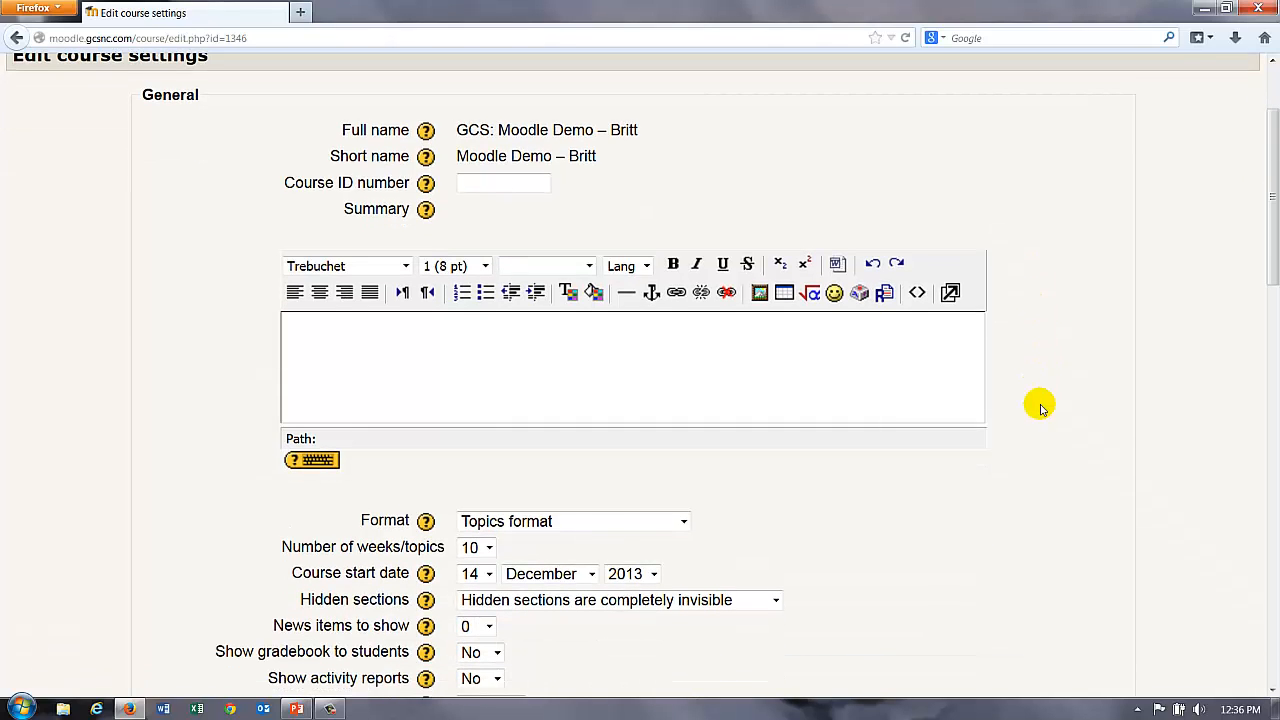
pyautogui.scroll(-4, 1040, 408)
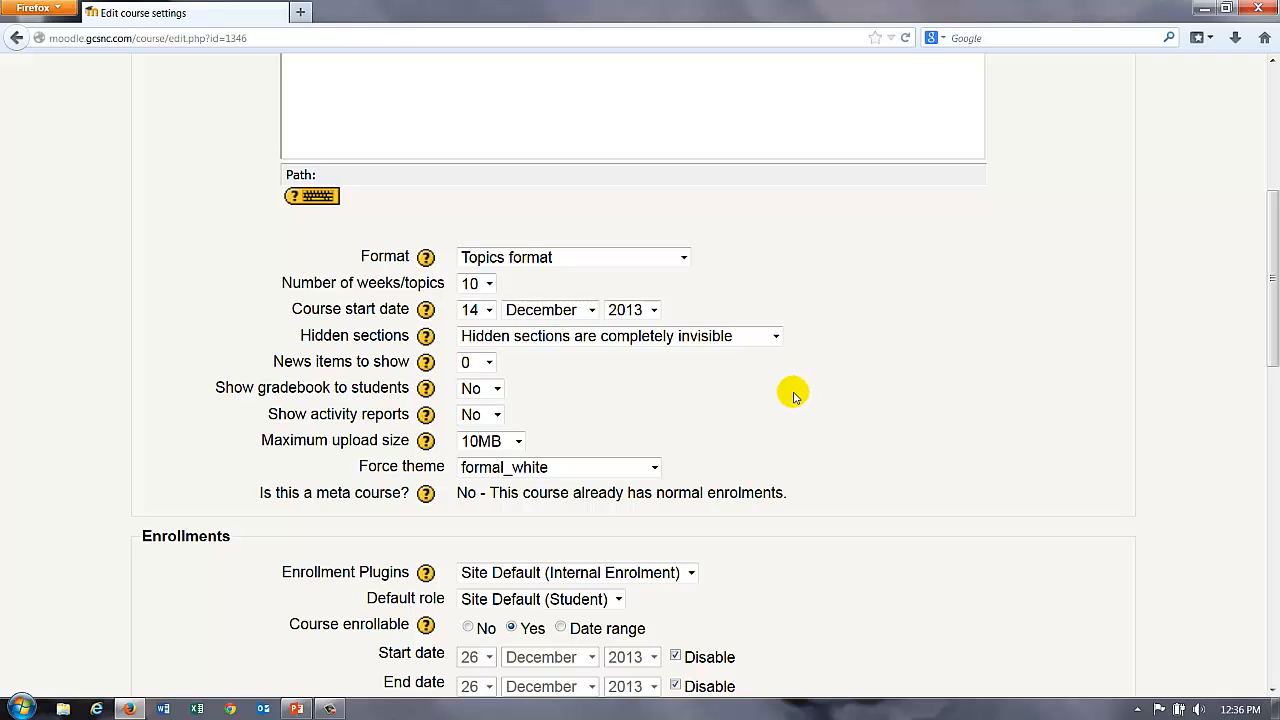
pyautogui.scroll(-2, 790, 398)
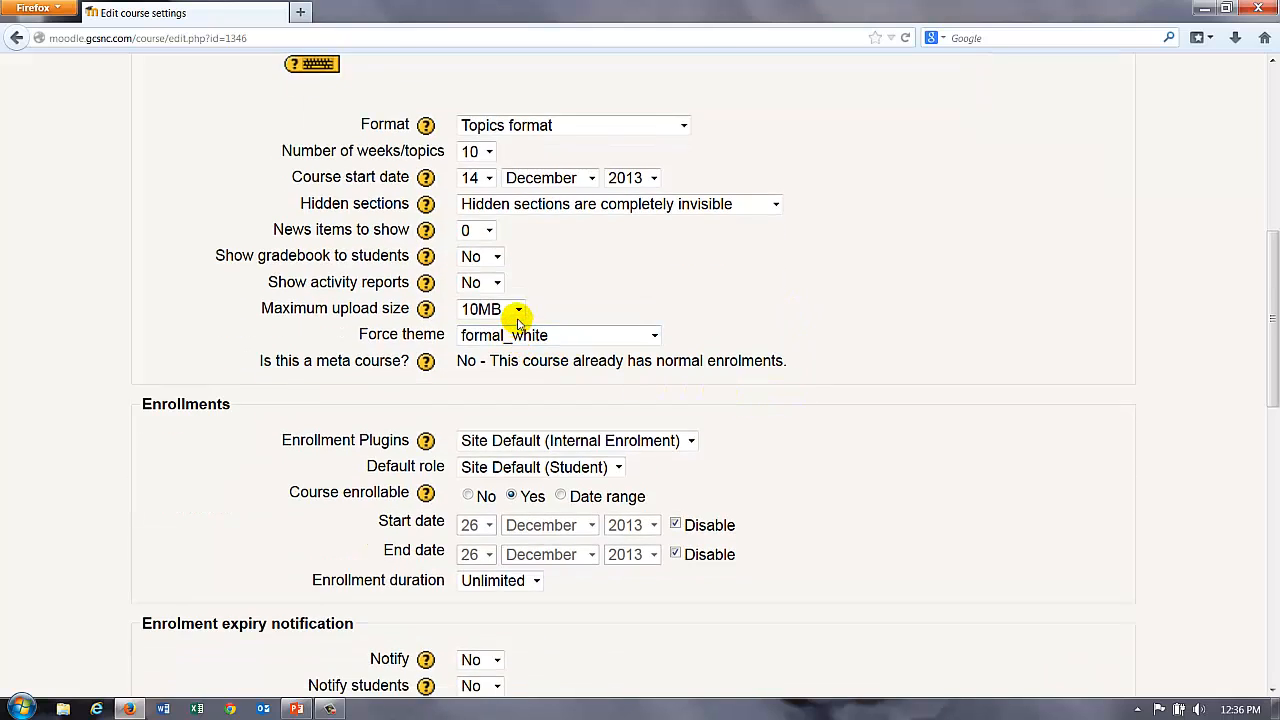
pyautogui.click(519, 311)
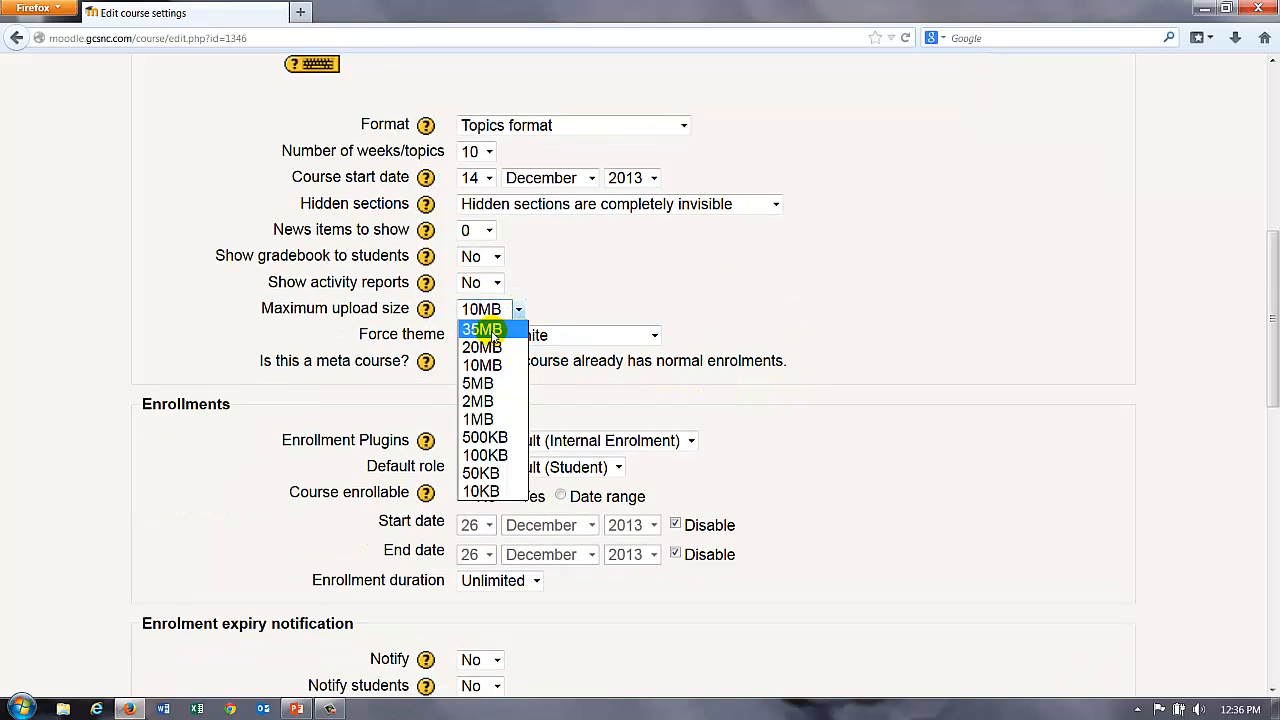
pyautogui.click(505, 329)
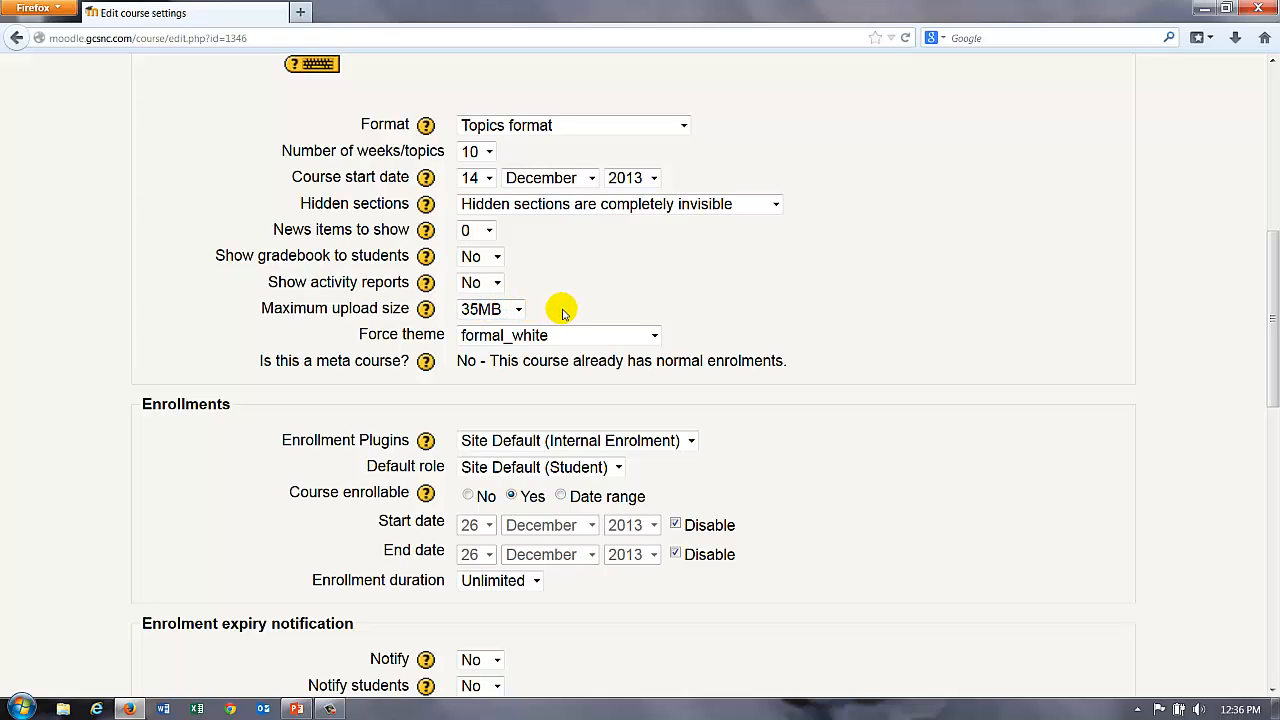
pyautogui.click(655, 337)
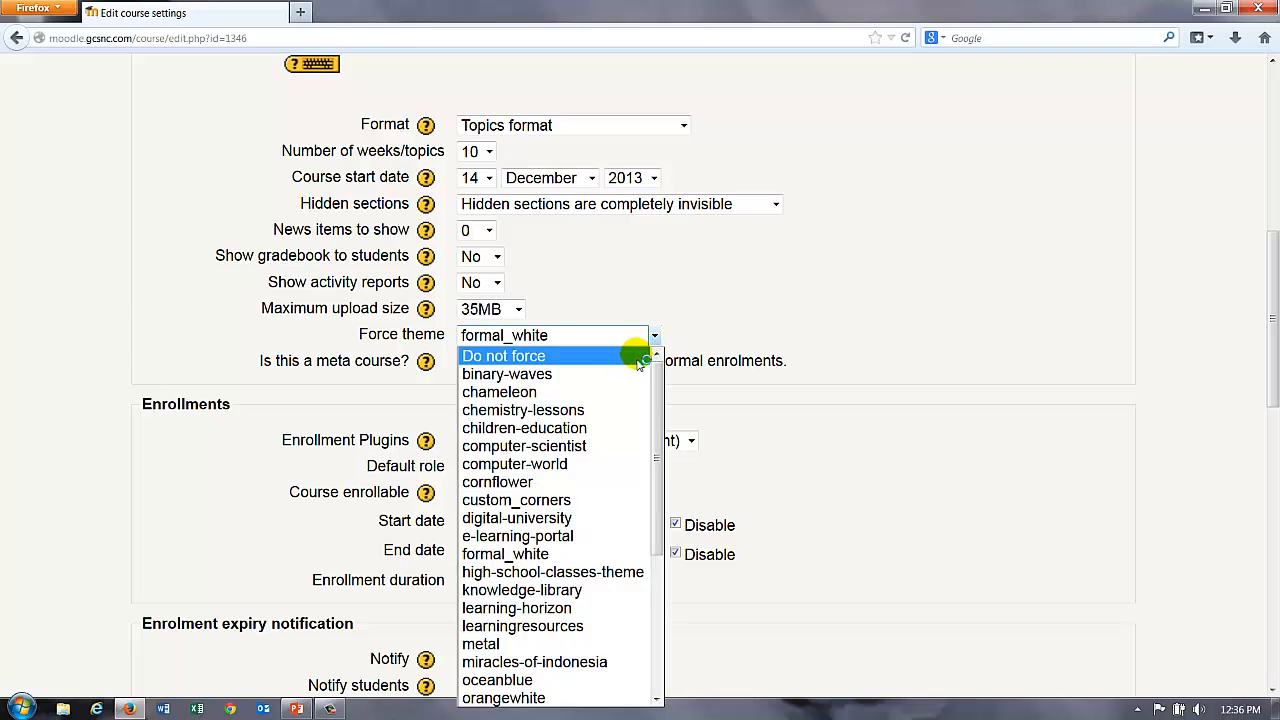
pyautogui.click(602, 383)
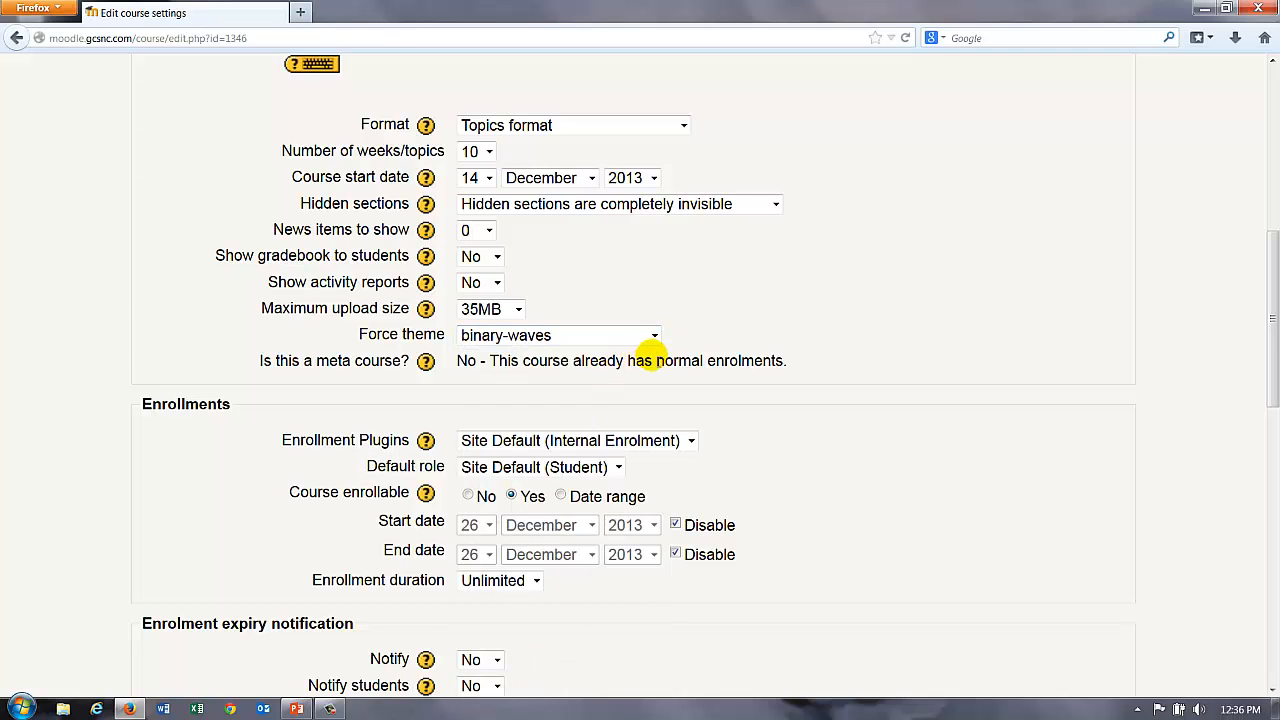
pyautogui.scroll(-10, 812, 320)
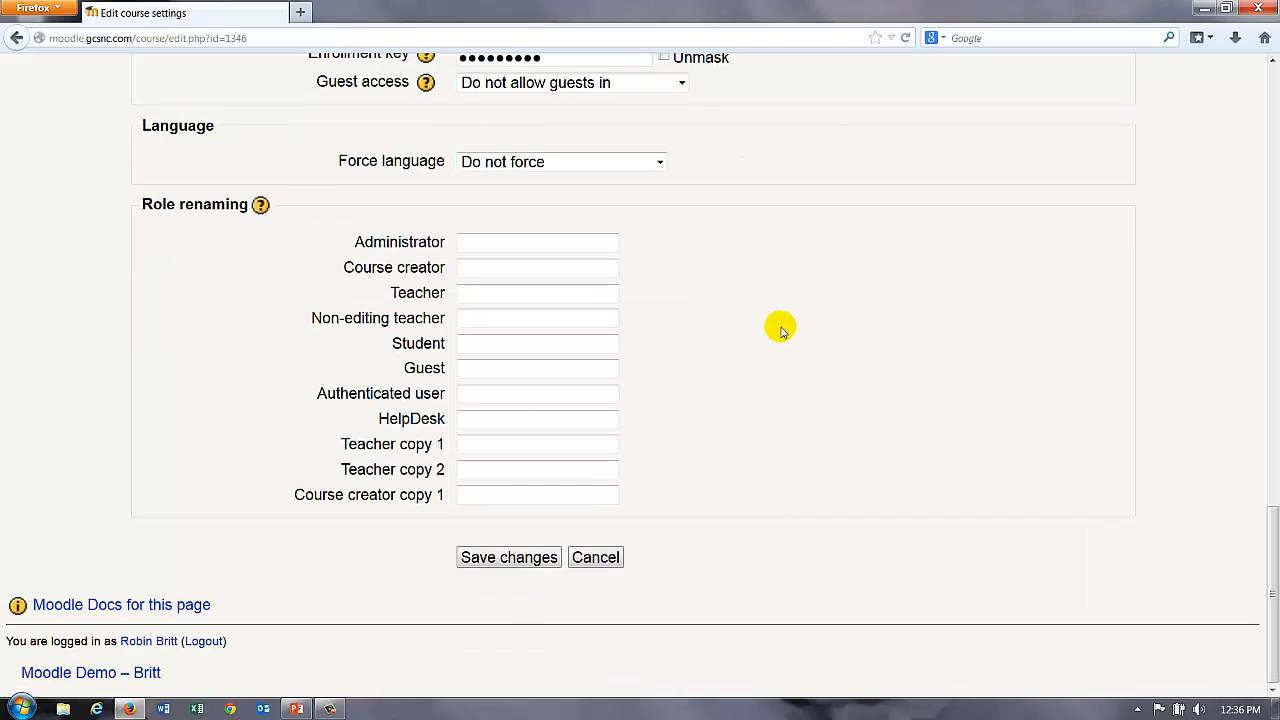
pyautogui.click(537, 552)
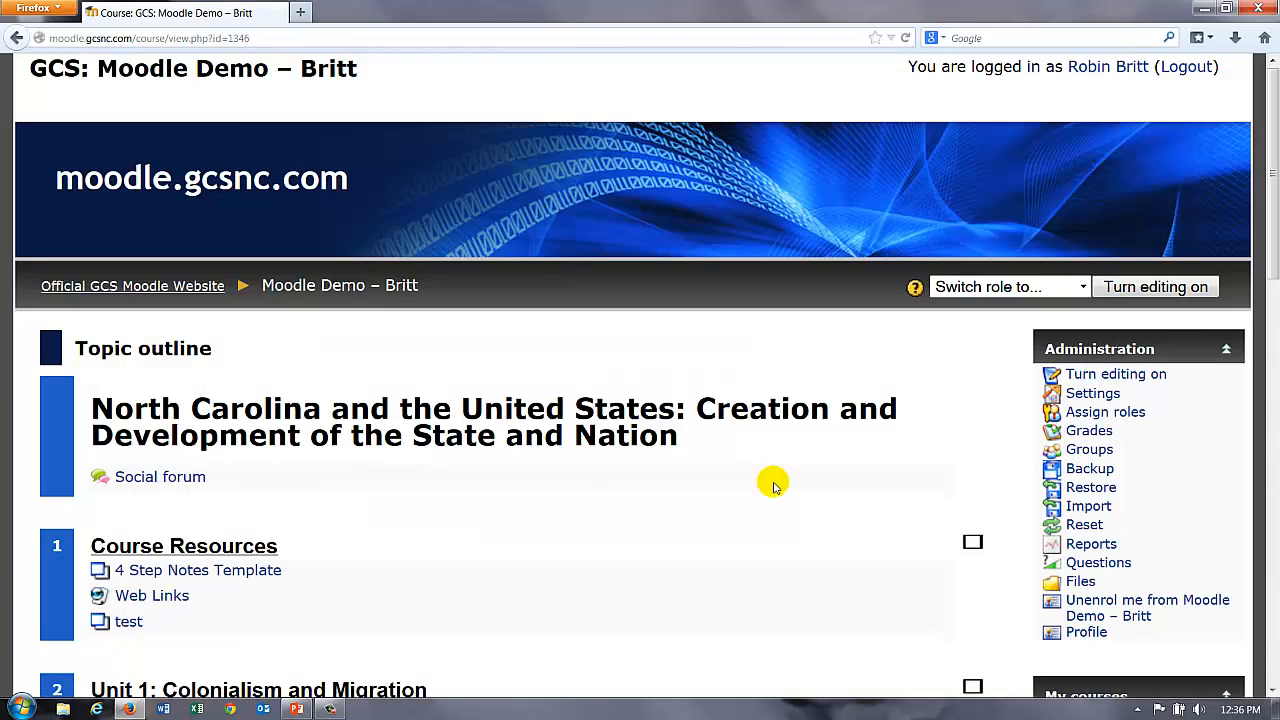
# Step: Scroll through the course page to check its new blue binary-waves look
pyautogui.scroll(-3, 745, 492)
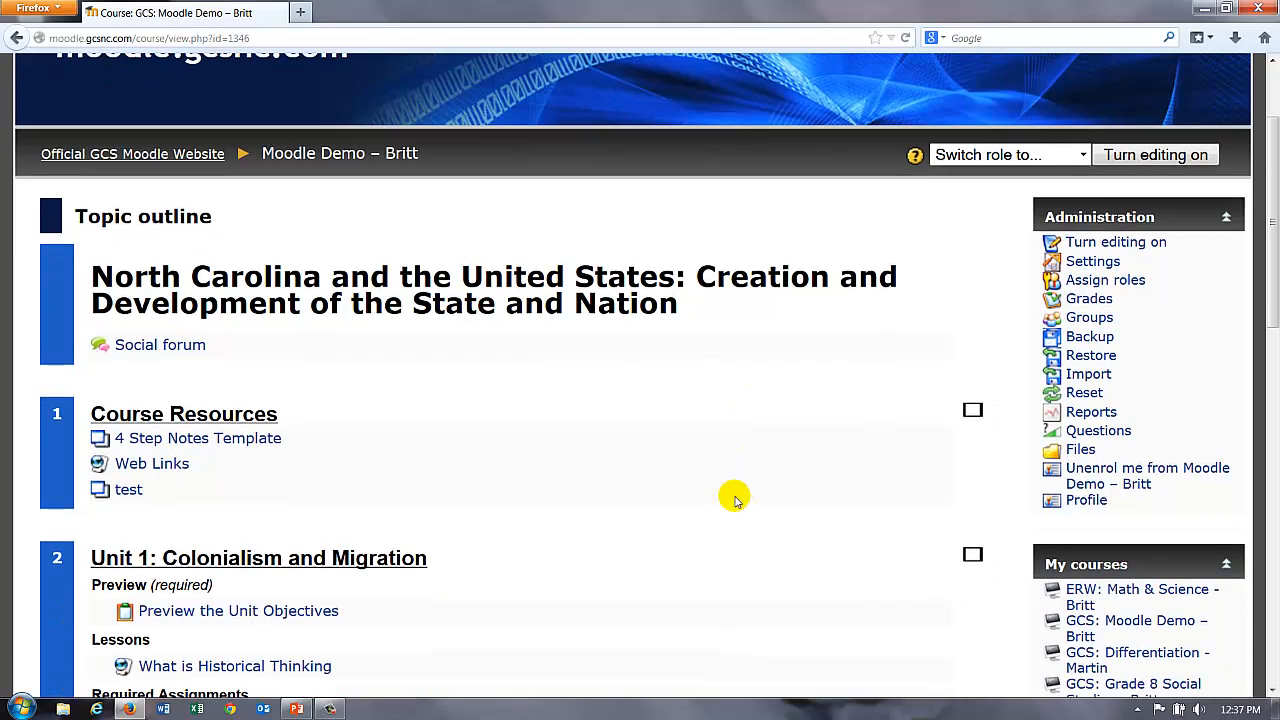
pyautogui.scroll(3, 437, 366)
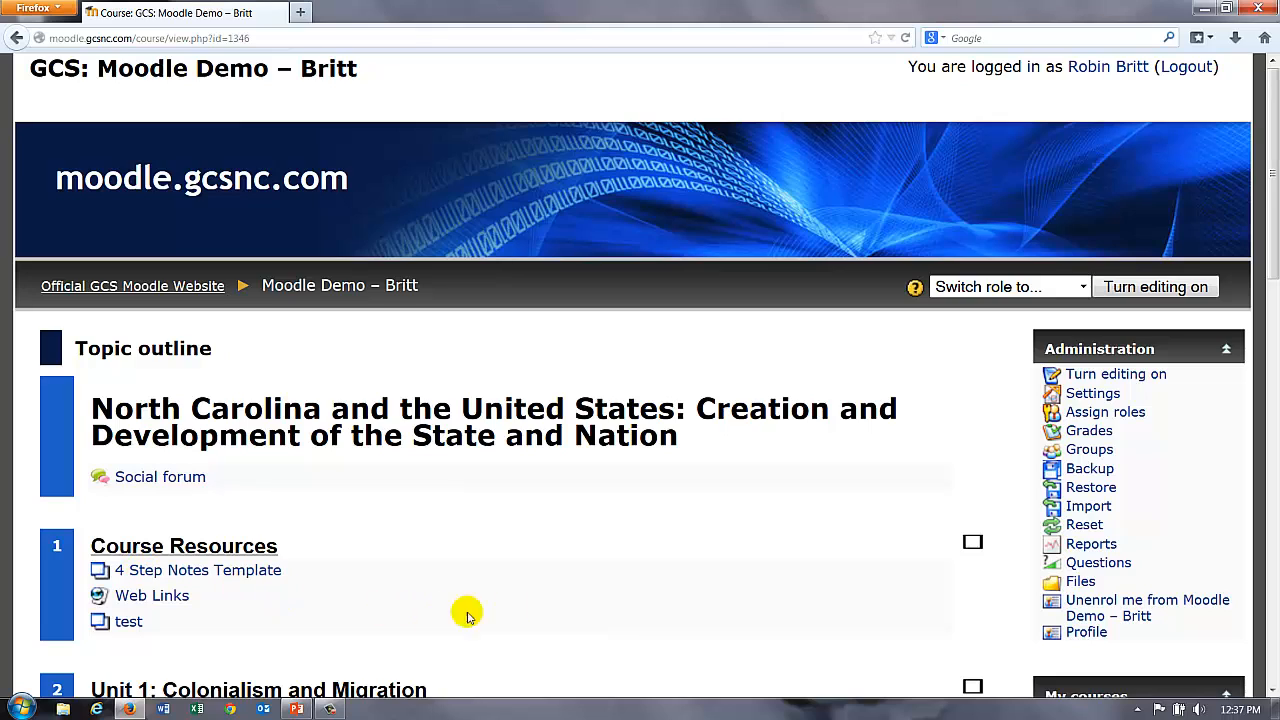
# Step: Change the course's forced theme to metal, save, and review the grey course page
pyautogui.click(1093, 395)
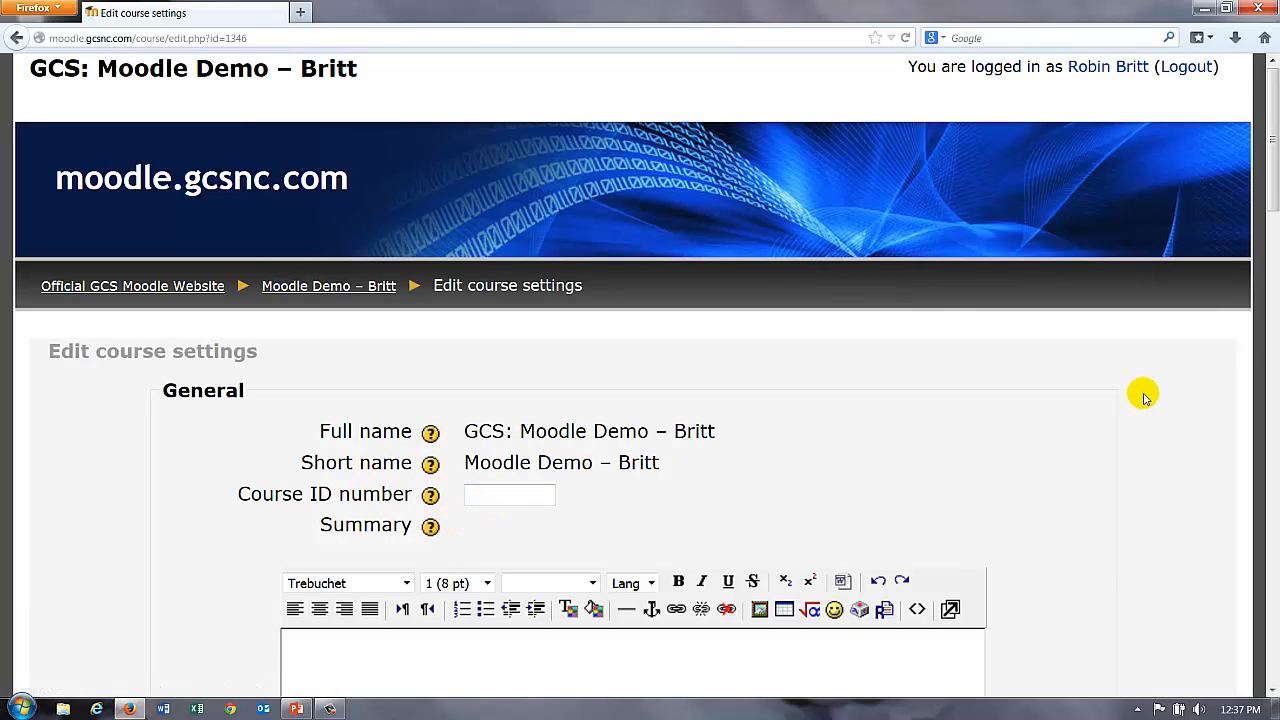
pyautogui.scroll(-5, 1140, 400)
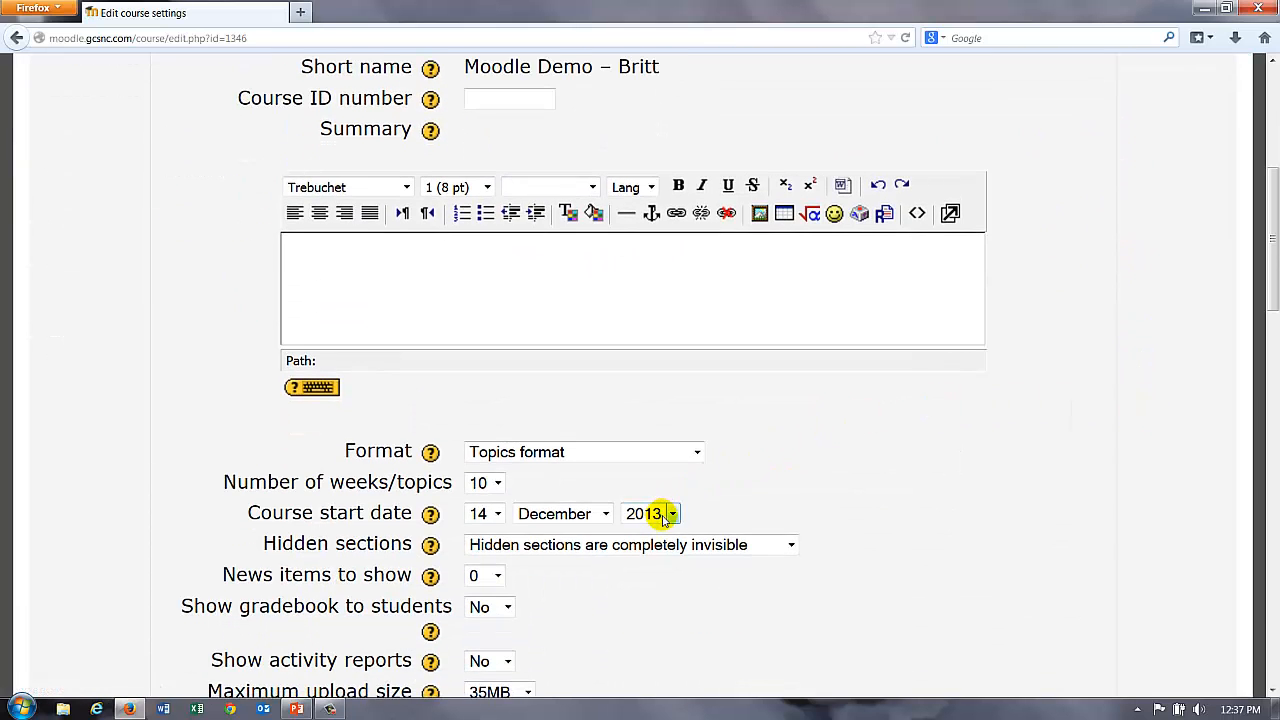
pyautogui.scroll(-3, 663, 520)
pyautogui.click(605, 595)
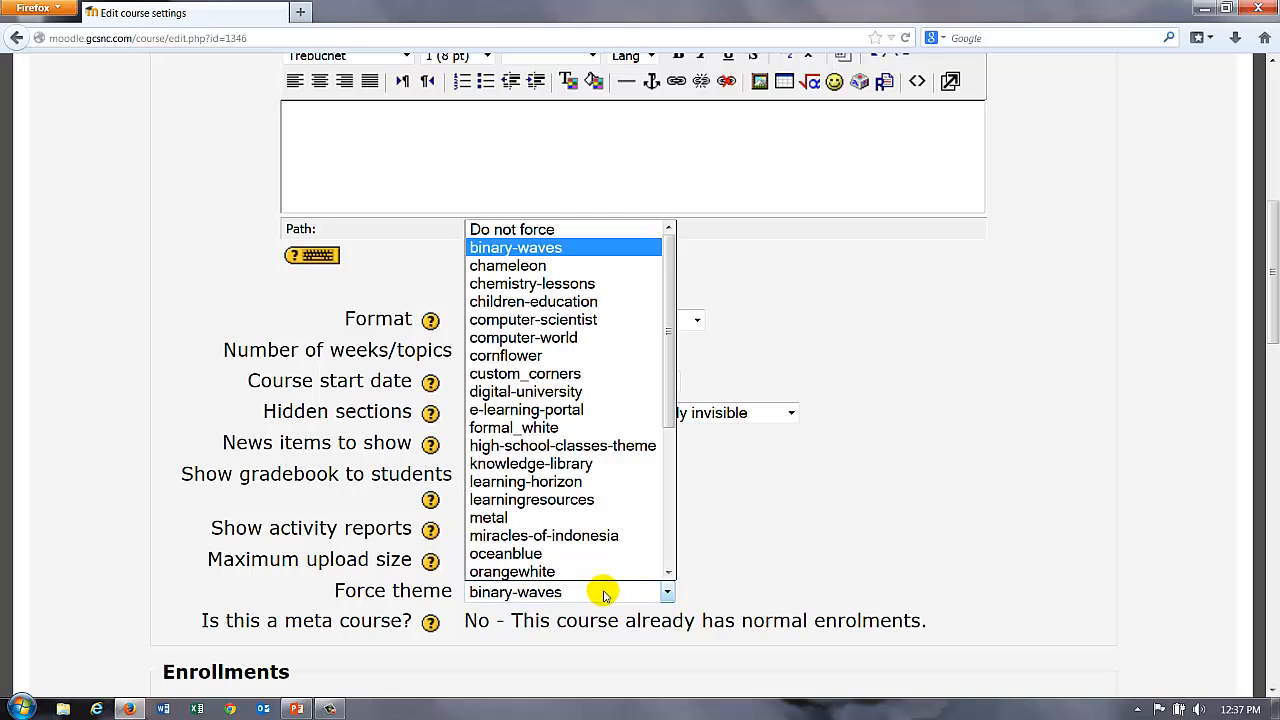
pyautogui.click(545, 517)
pyautogui.scroll(-15, 862, 472)
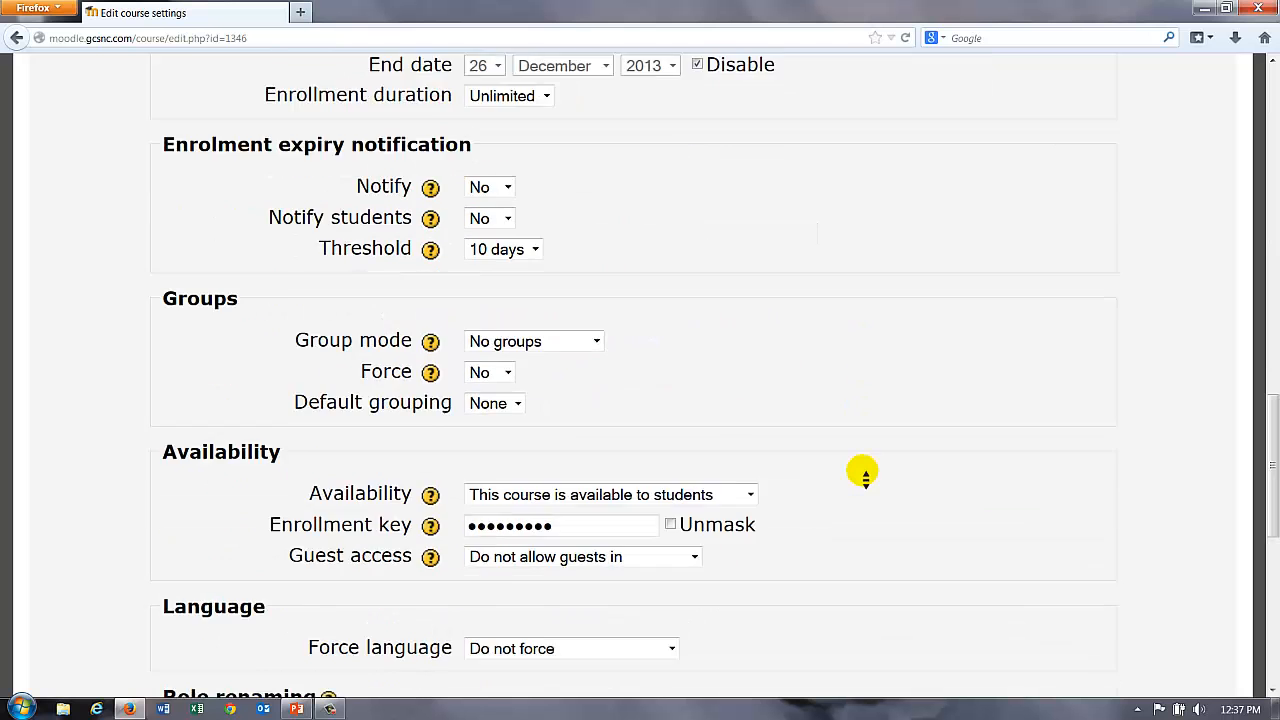
pyautogui.click(560, 538)
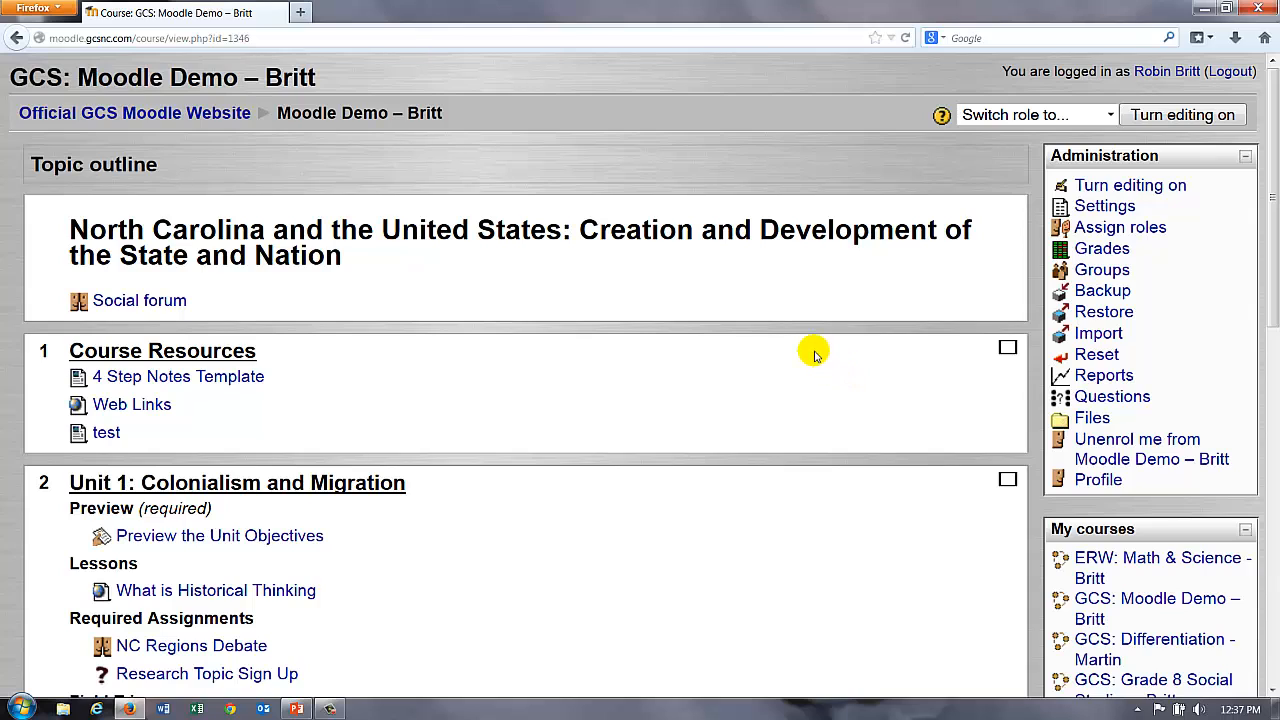
pyautogui.scroll(-5, 814, 345)
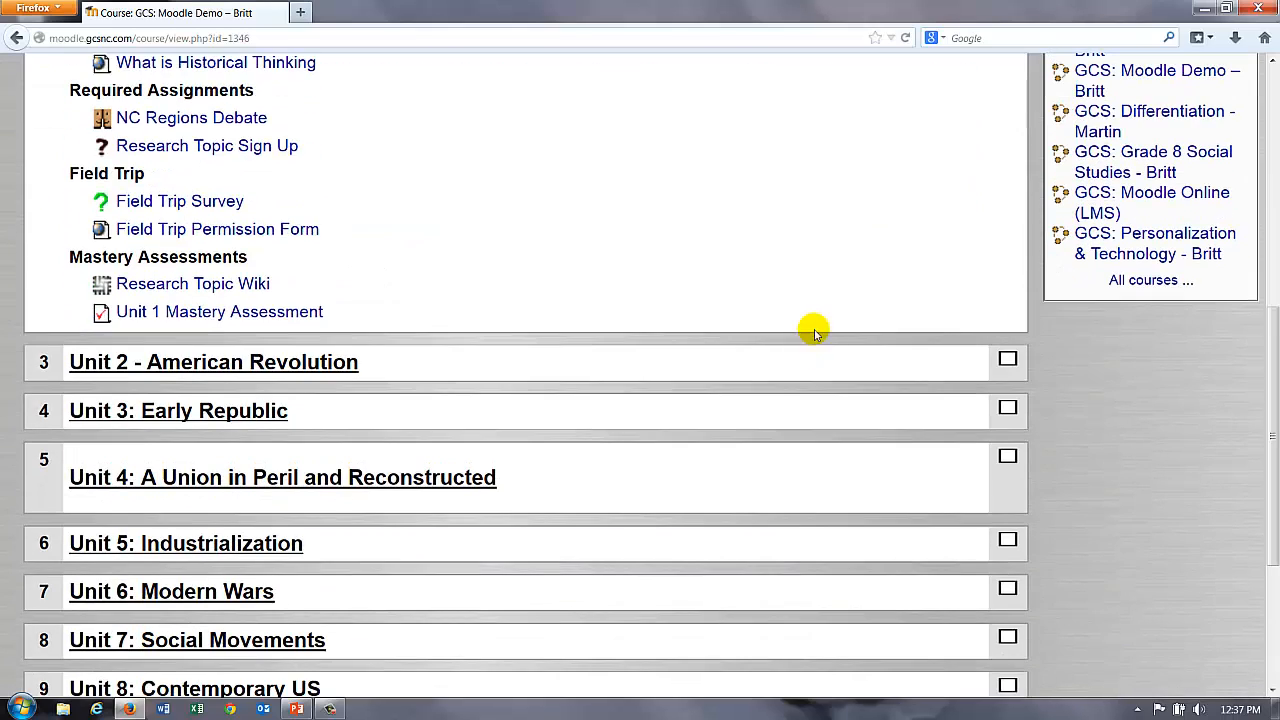
pyautogui.scroll(5, 816, 313)
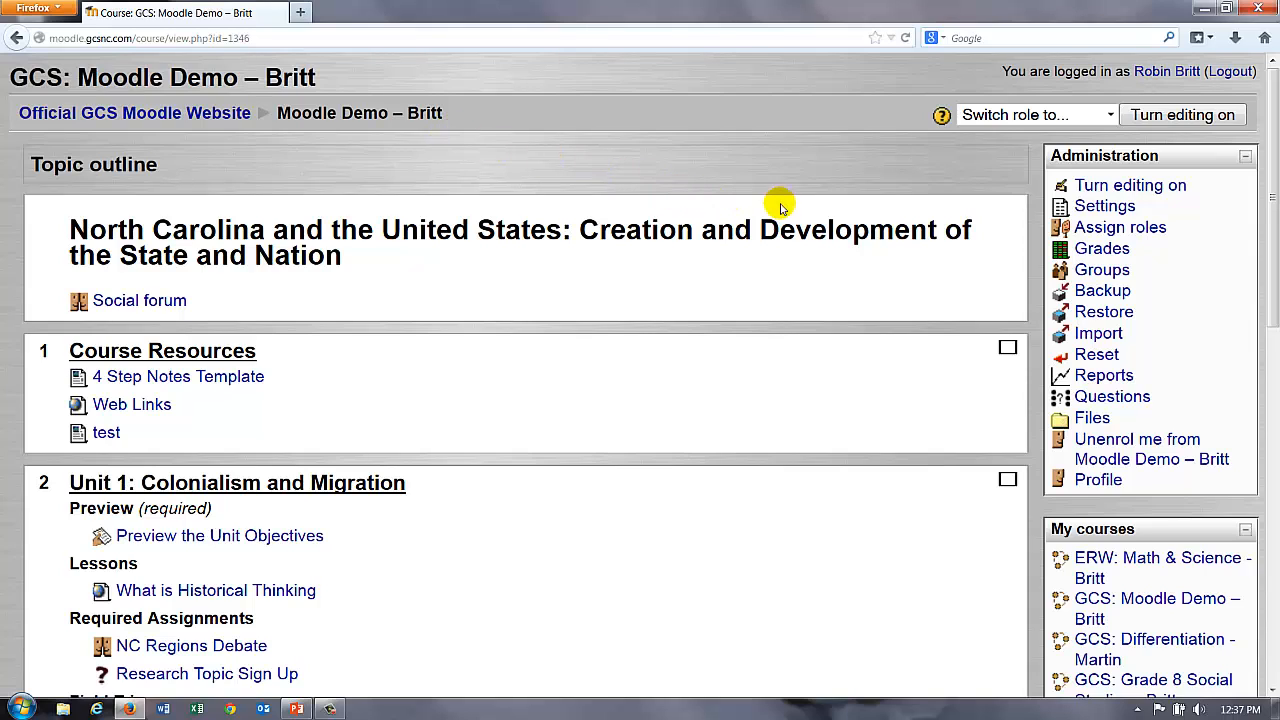
# Step: Set the course's forced theme to standardwhite in the course settings
pyautogui.click(1104, 206)
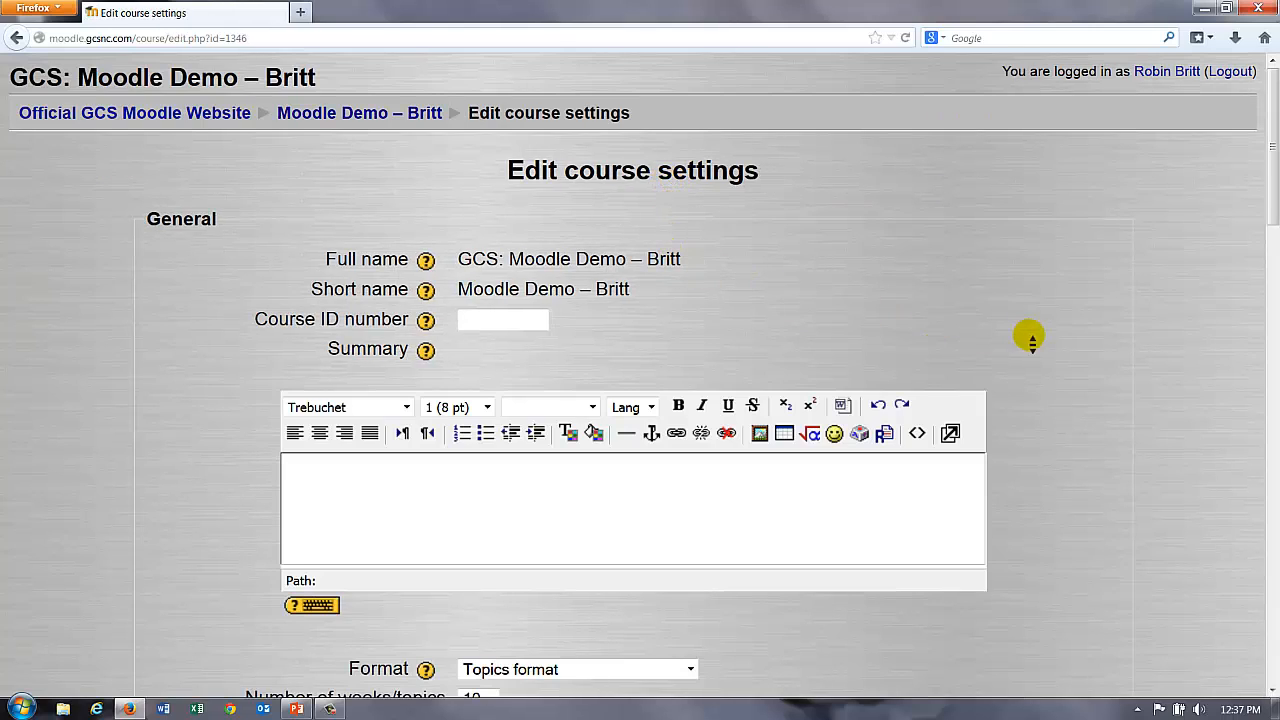
pyautogui.scroll(-5, 1033, 344)
pyautogui.scroll(-7, 1033, 344)
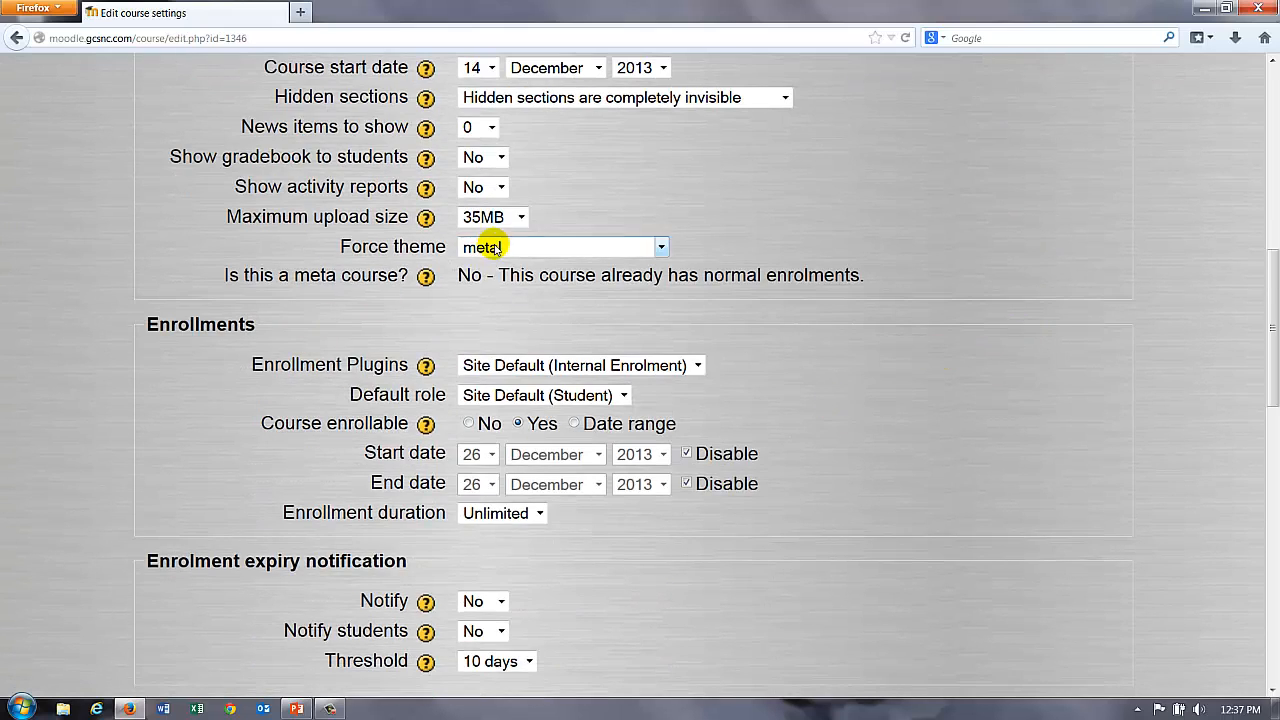
pyautogui.click(505, 247)
pyautogui.scroll(-2, 468, 520)
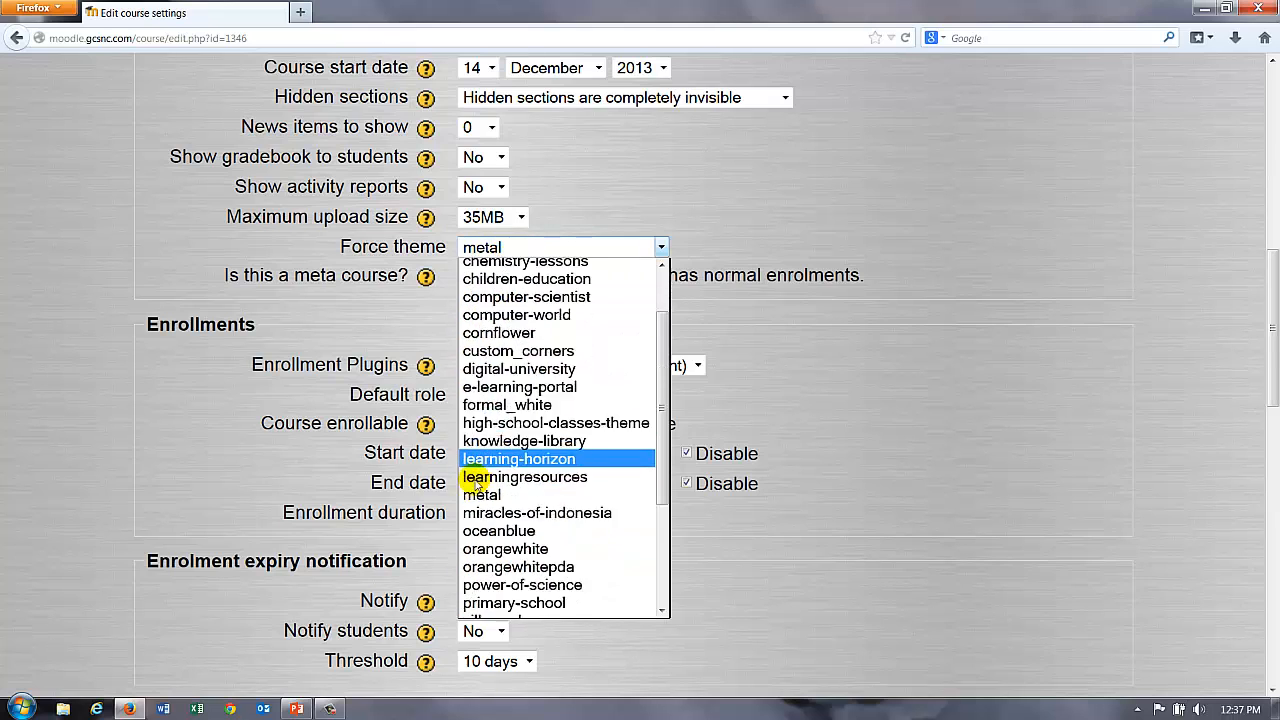
pyautogui.scroll(-1, 509, 571)
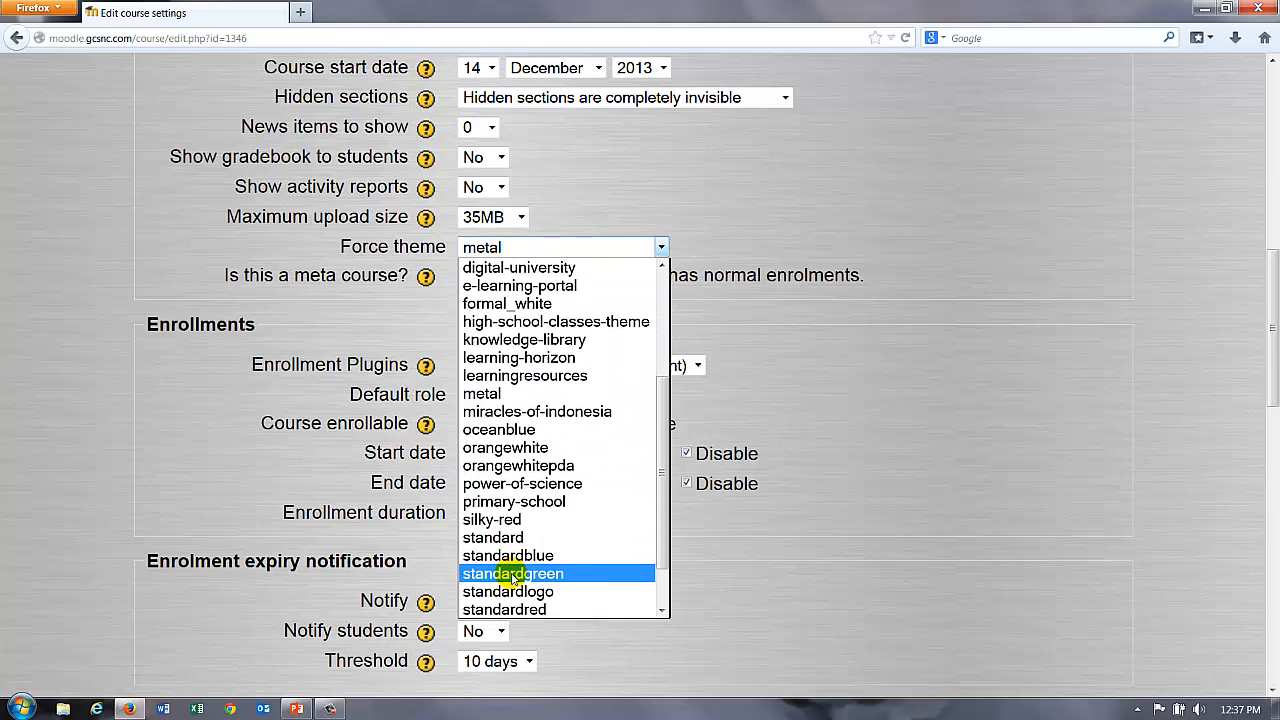
pyautogui.scroll(-1, 545, 586)
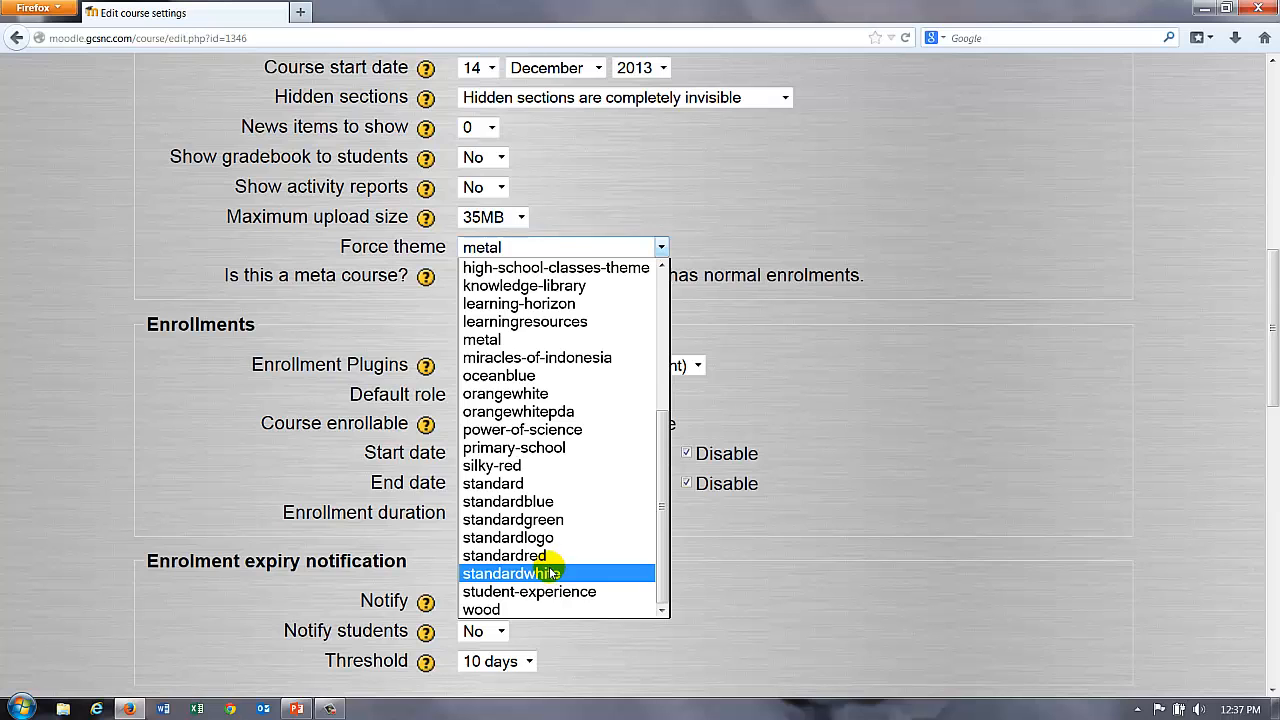
pyautogui.click(552, 573)
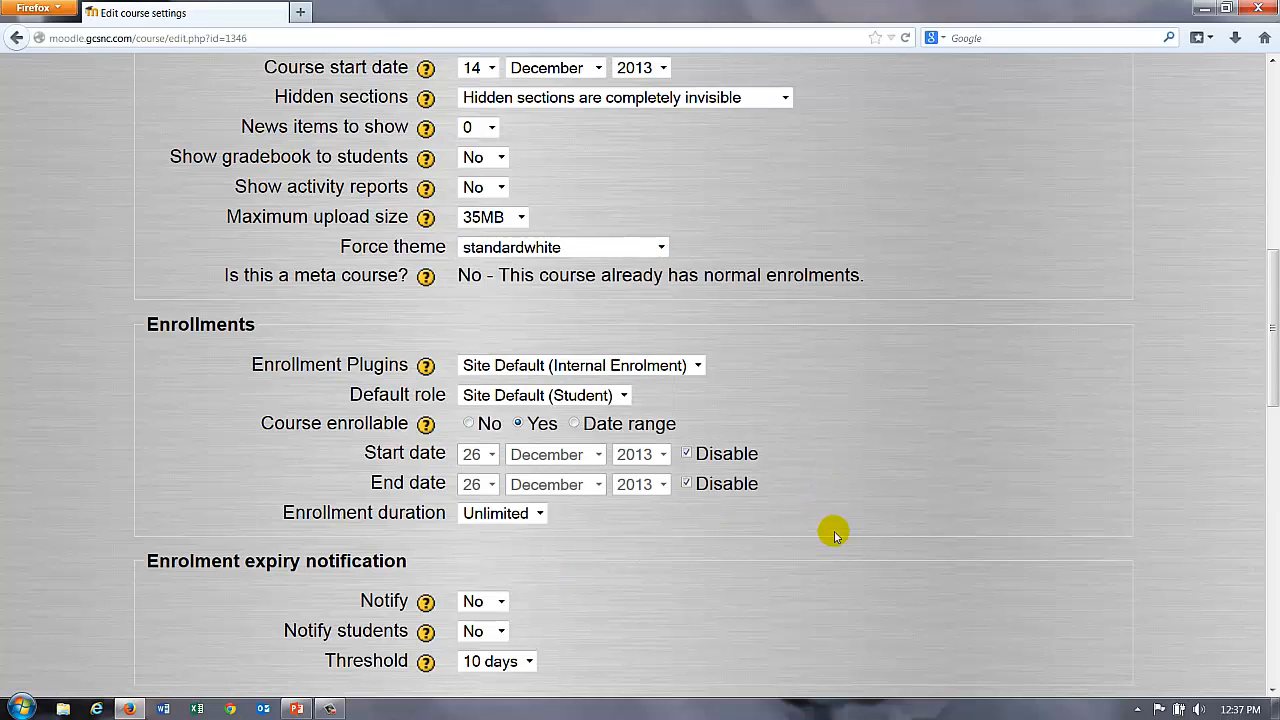
# Step: Save the updated course settings and bring up Edit course settings again
pyautogui.scroll(-15, 831, 550)
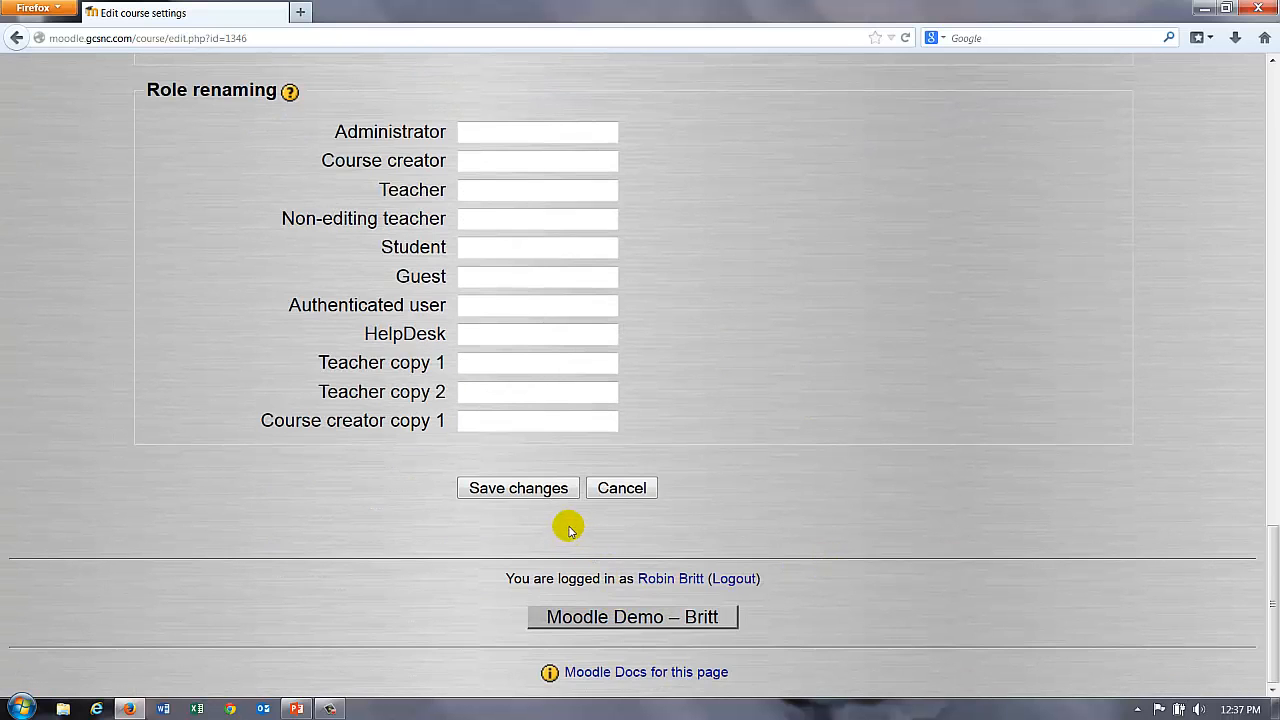
pyautogui.click(536, 487)
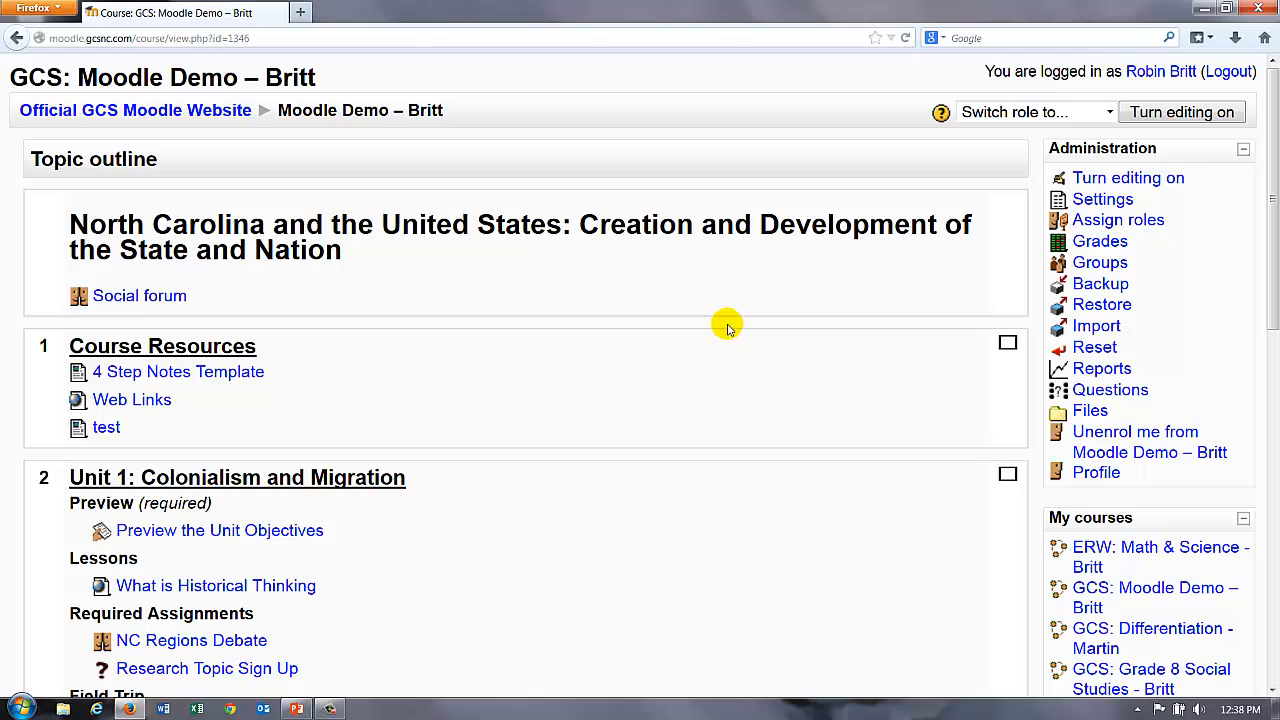
pyautogui.scroll(-5, 730, 330)
pyautogui.scroll(5, 730, 335)
pyautogui.click(1086, 204)
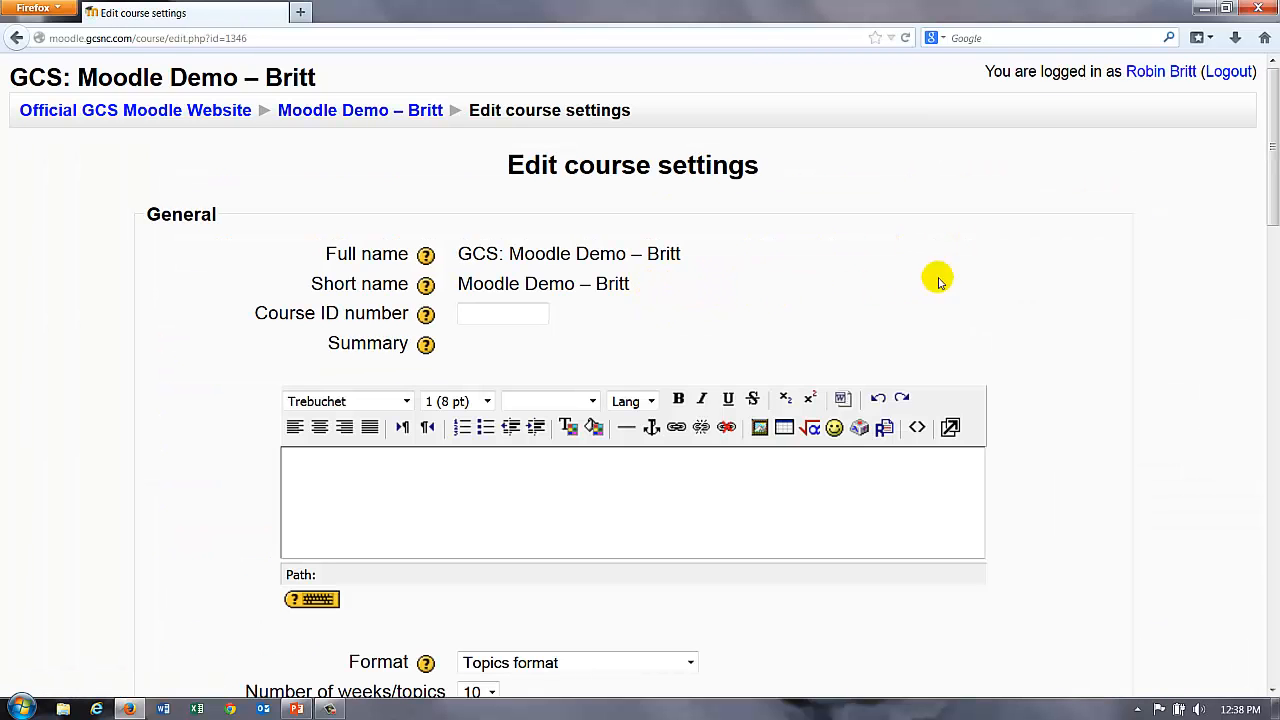
# Step: Review the settings, keeping Topics format and hidden sections completely invisible, through upload size and theme
pyautogui.scroll(-5, 1110, 322)
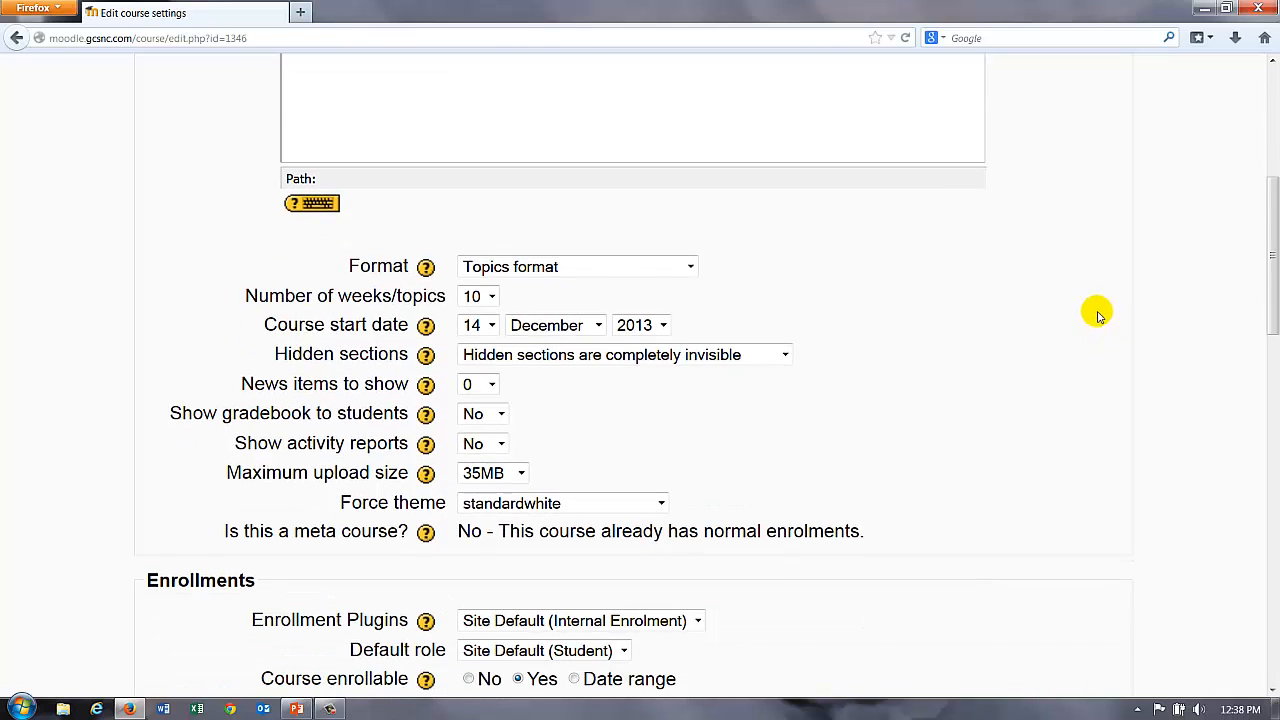
pyautogui.click(690, 267)
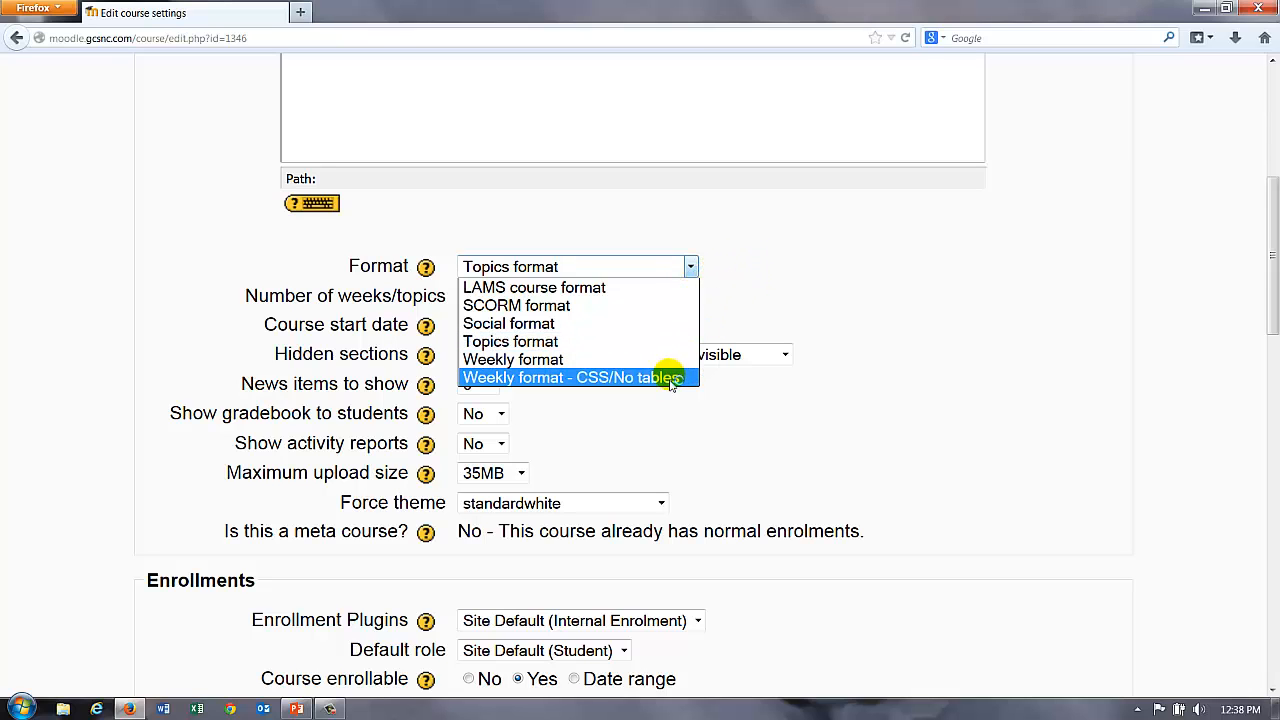
pyautogui.click(852, 260)
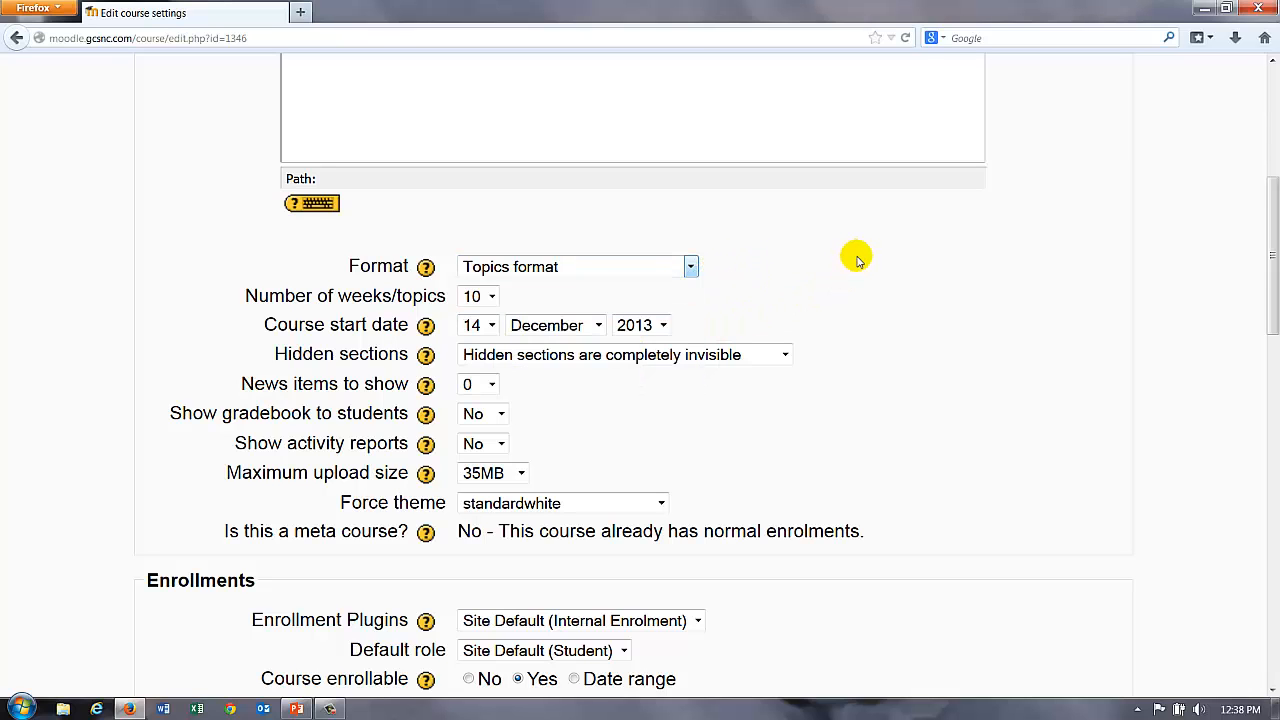
pyautogui.scroll(-3, 830, 275)
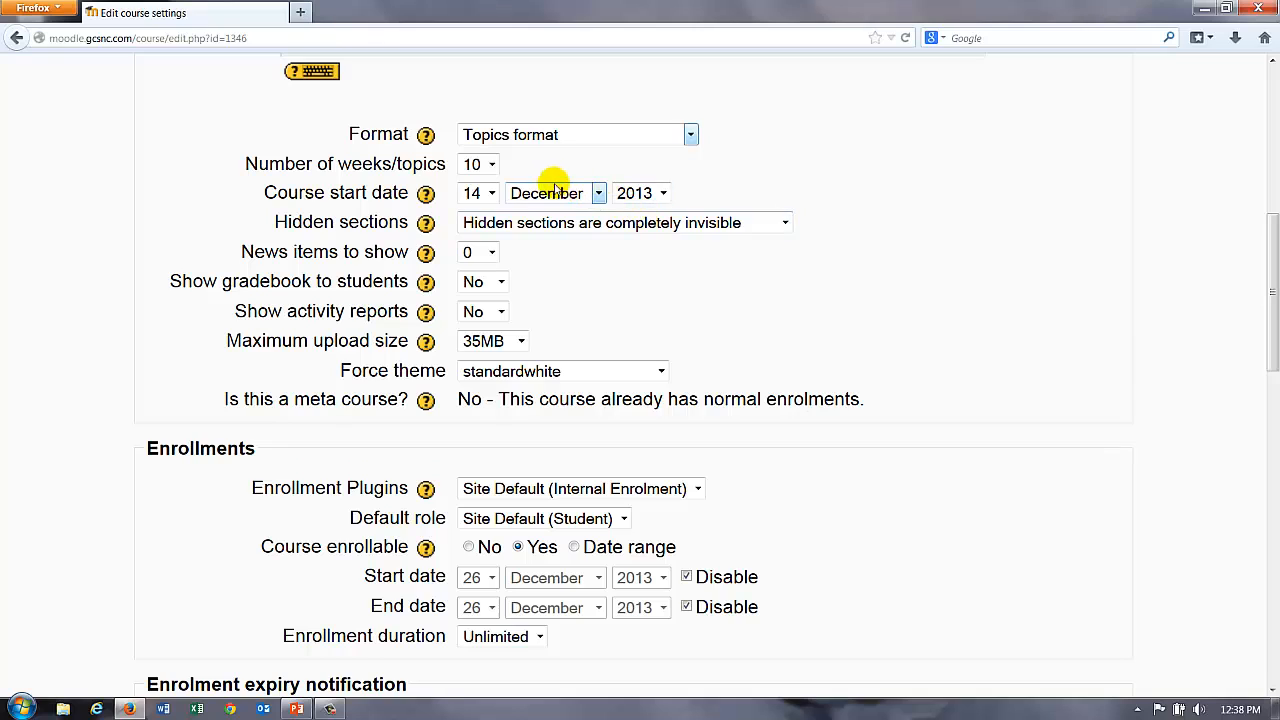
pyautogui.click(767, 224)
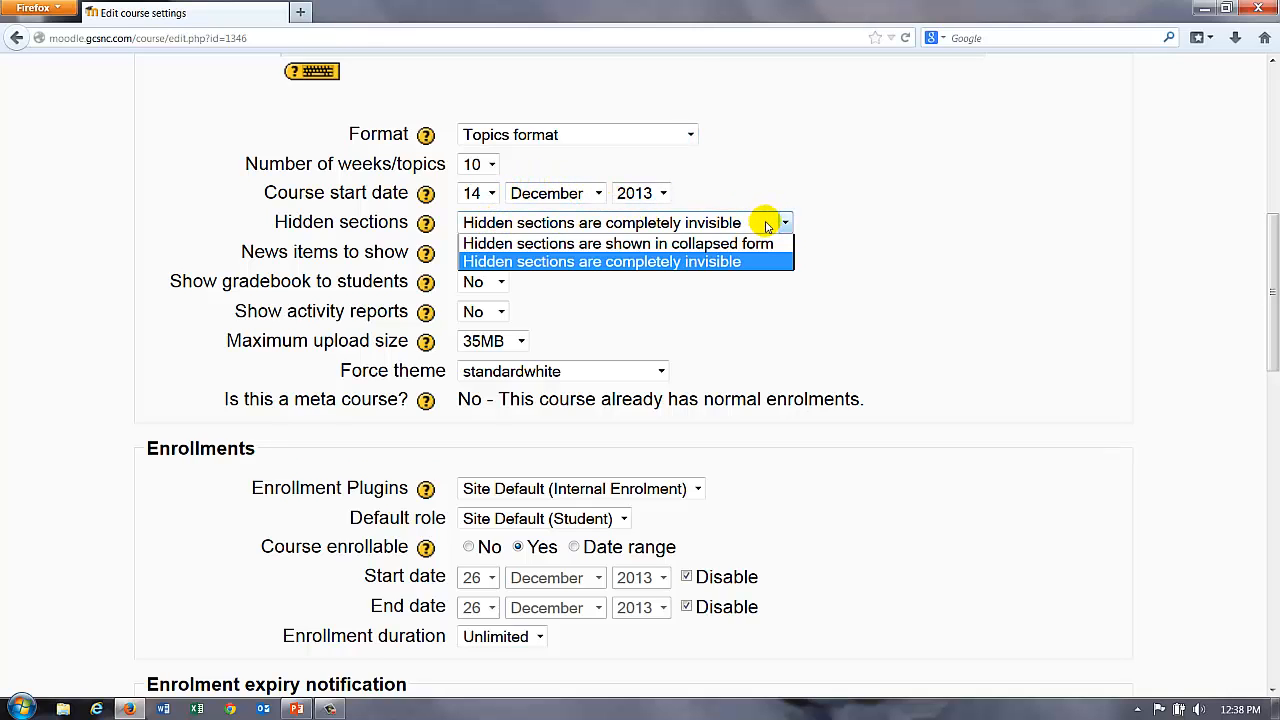
pyautogui.click(768, 222)
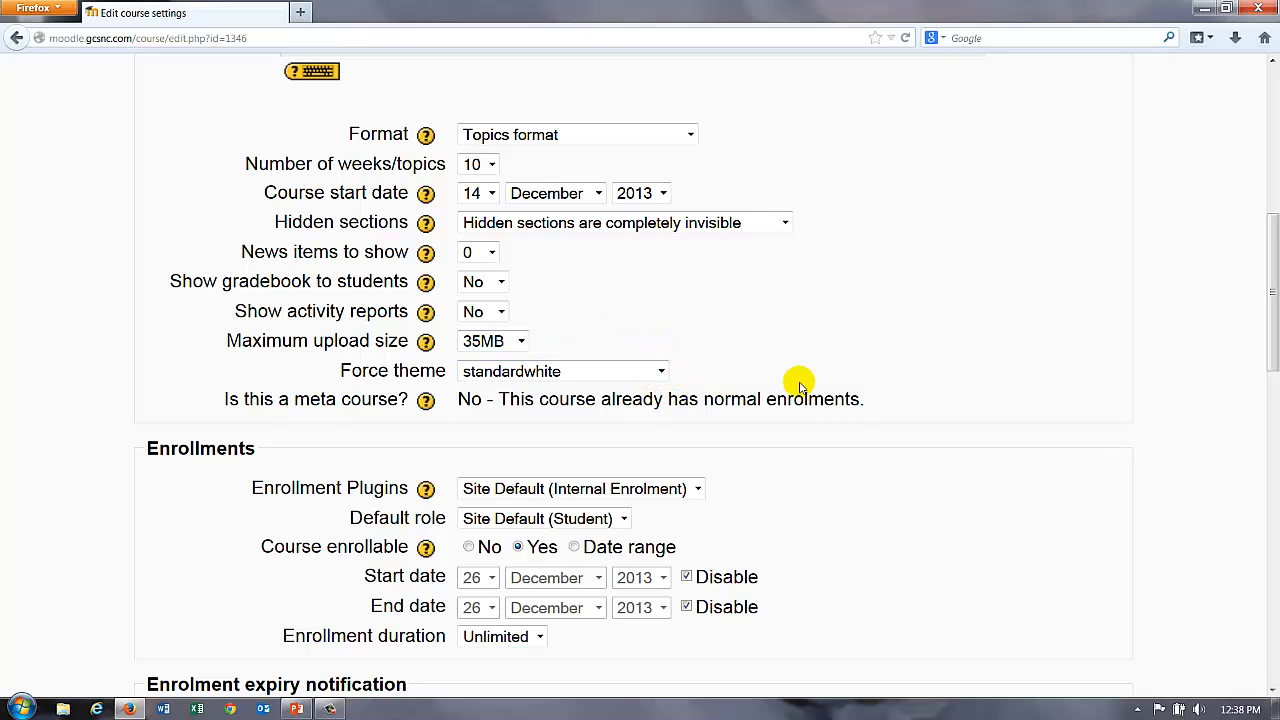
pyautogui.scroll(-3, 985, 370)
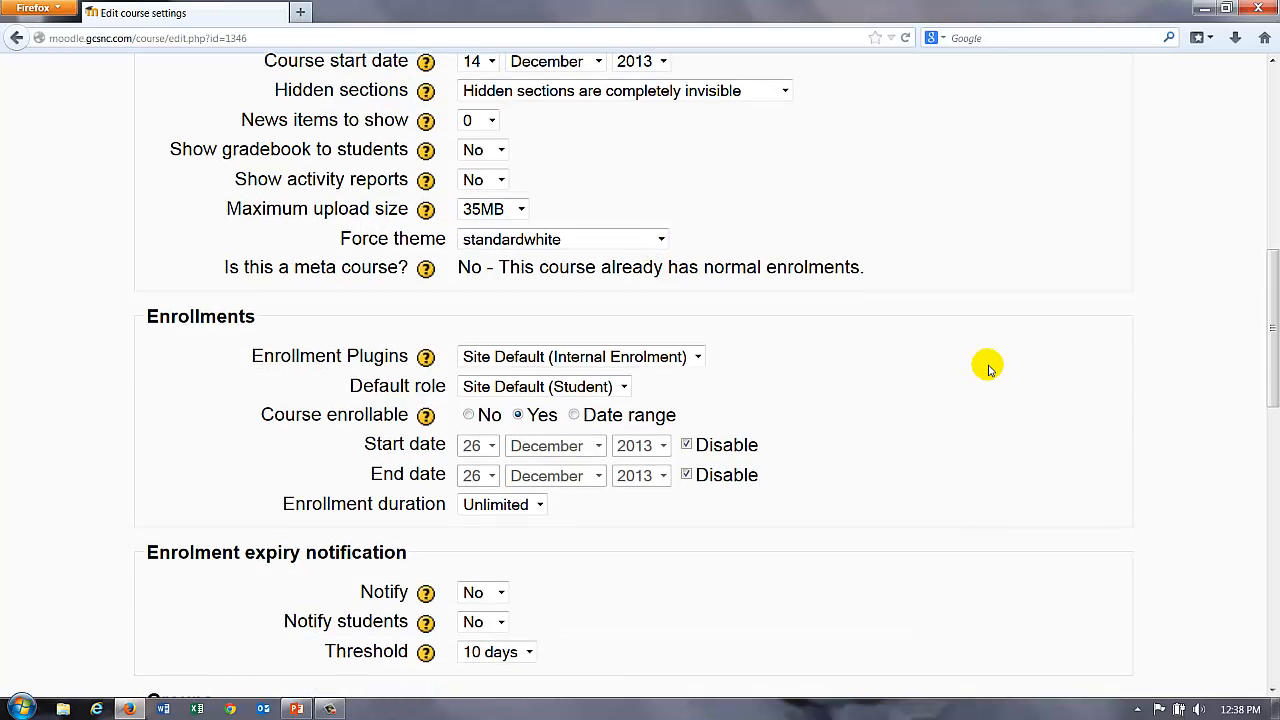
pyautogui.scroll(-5, 990, 368)
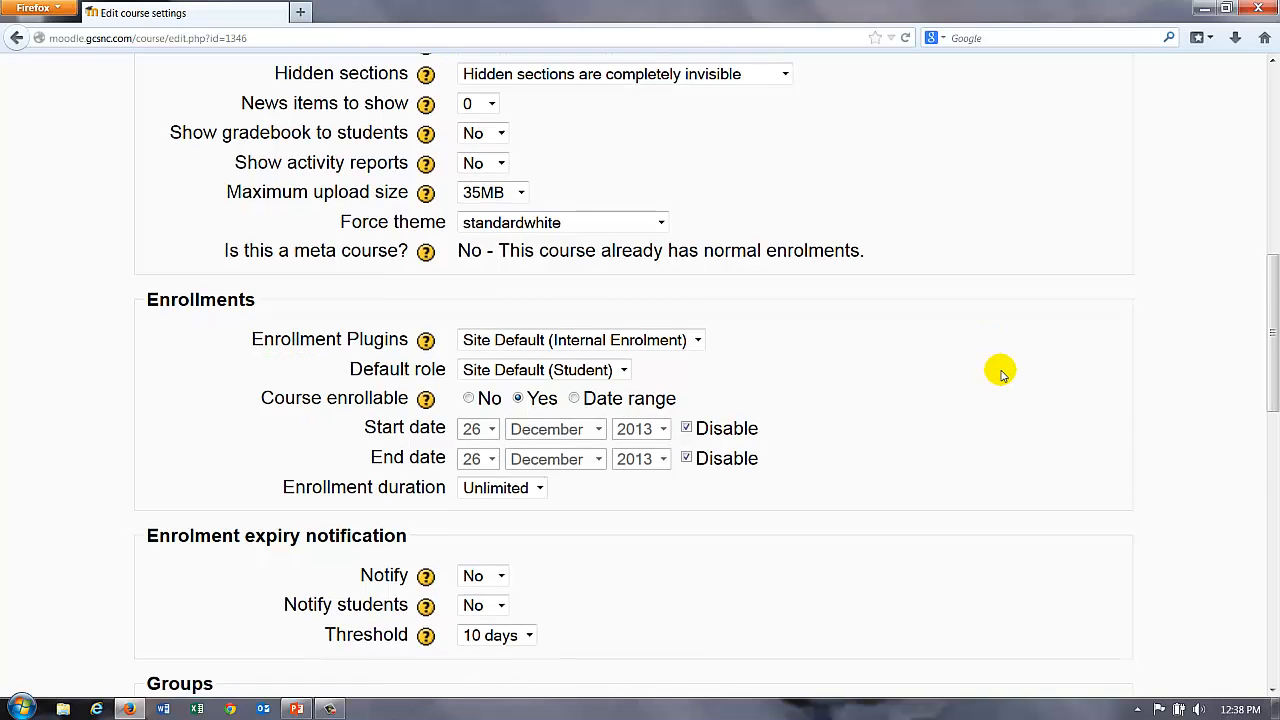
pyautogui.scroll(-3, 1003, 374)
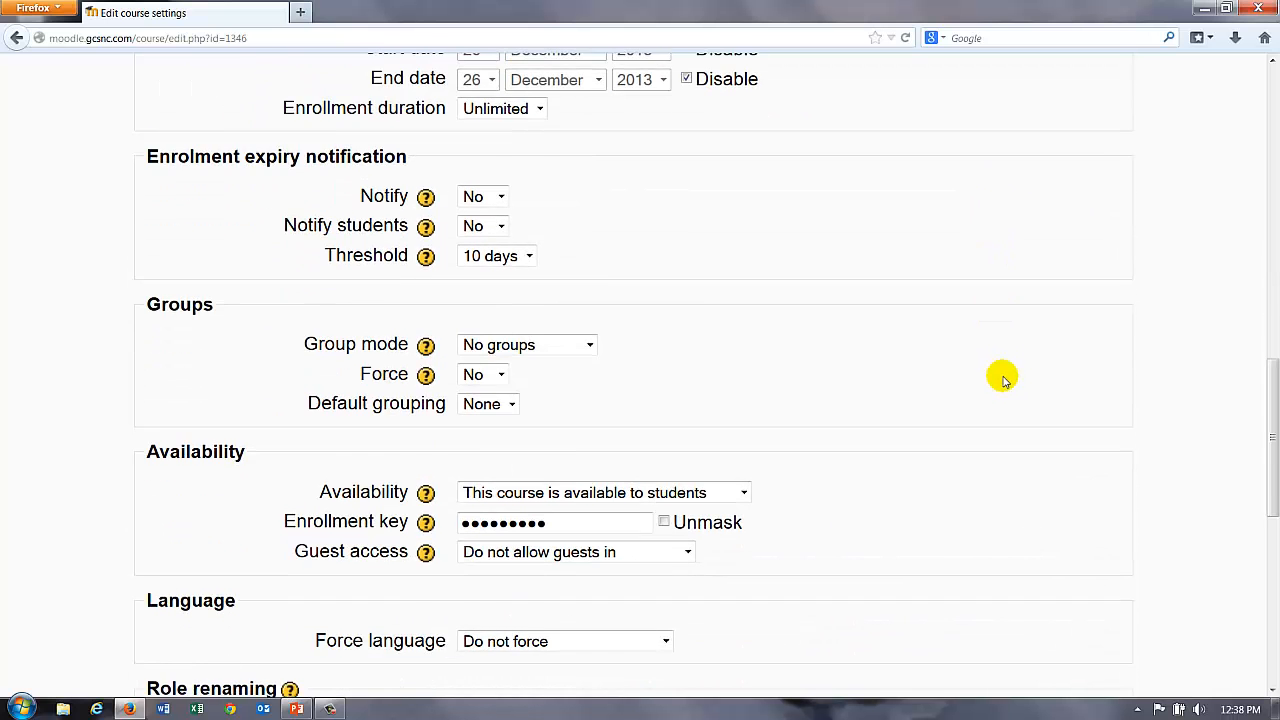
pyautogui.scroll(-3, 1003, 380)
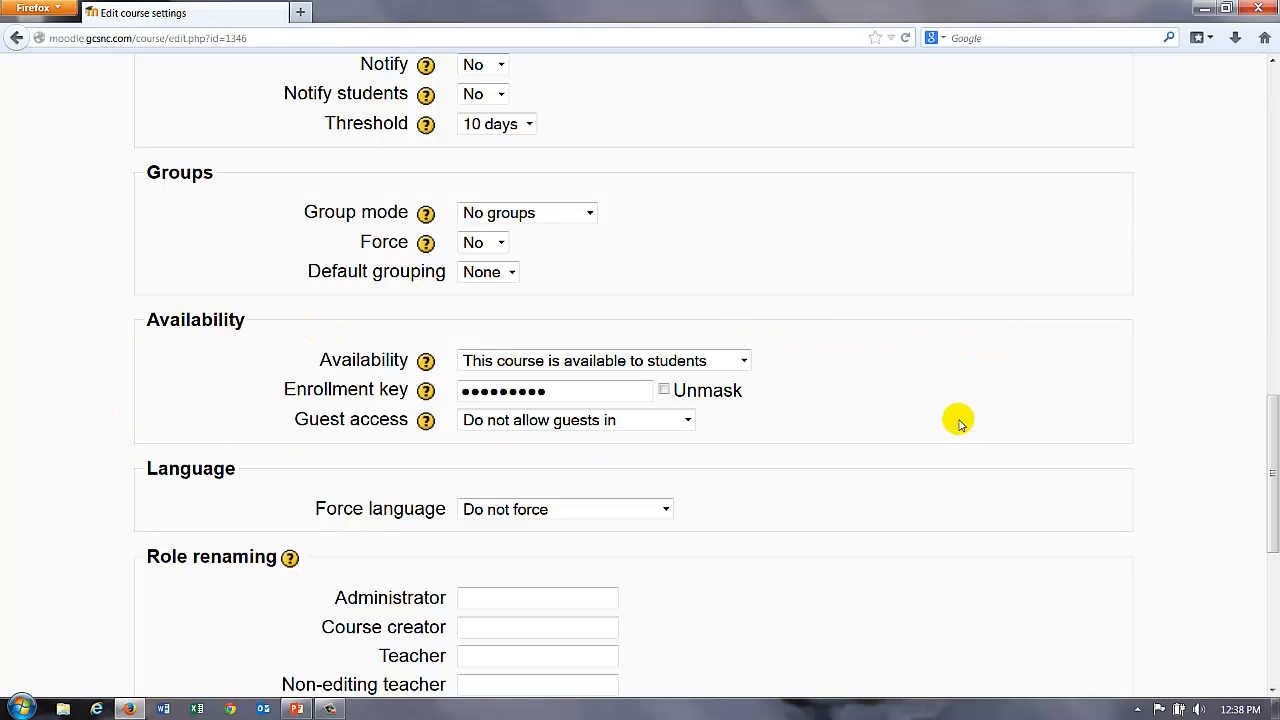
pyautogui.click(745, 360)
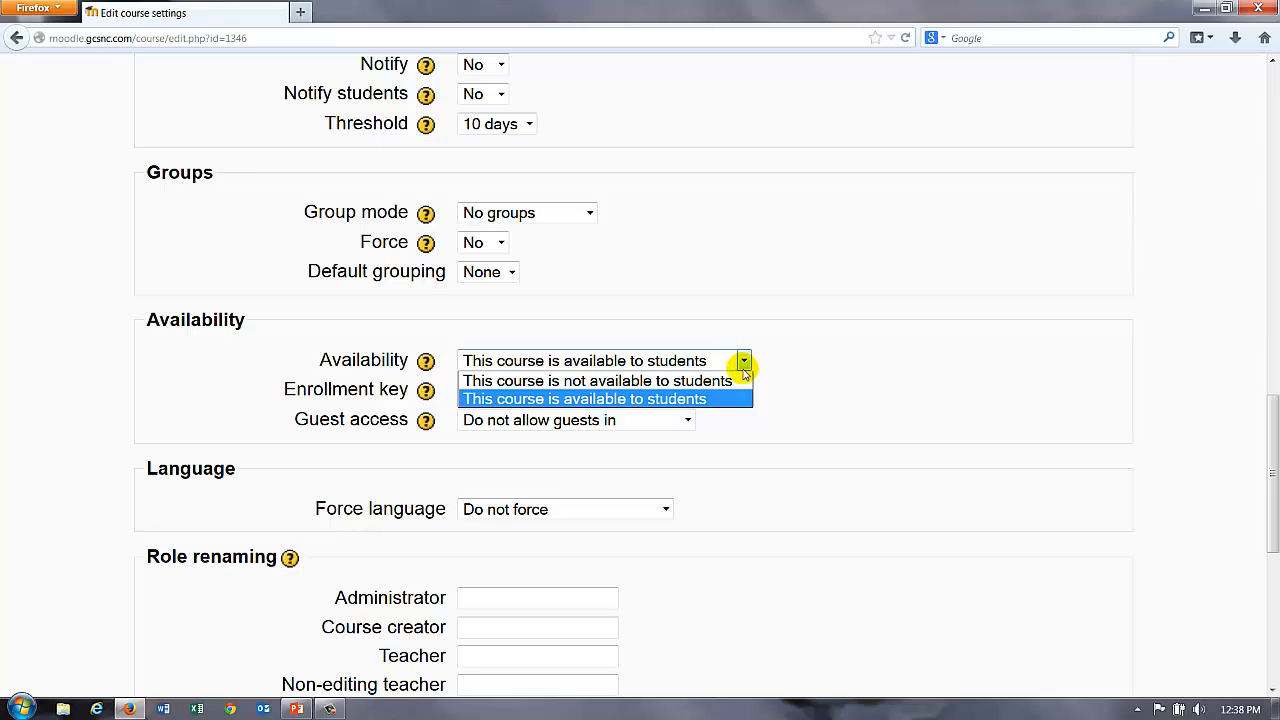
pyautogui.click(818, 357)
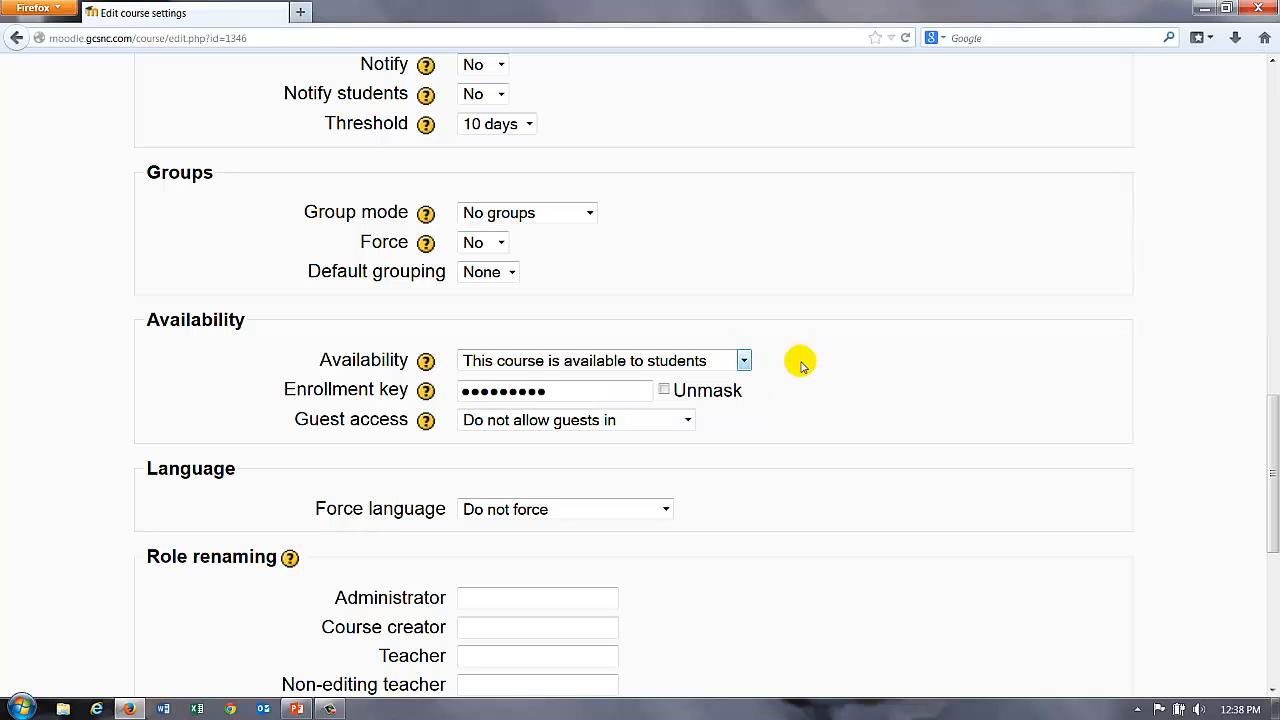
pyautogui.click(664, 391)
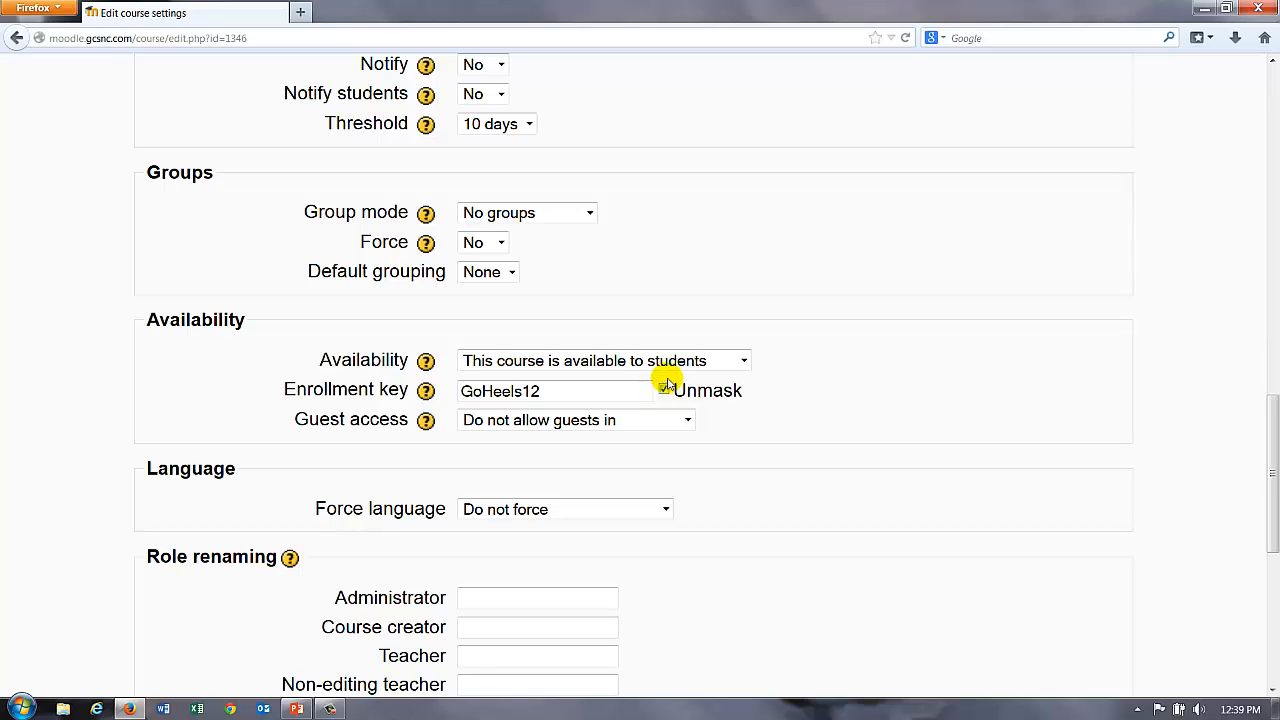
pyautogui.click(663, 389)
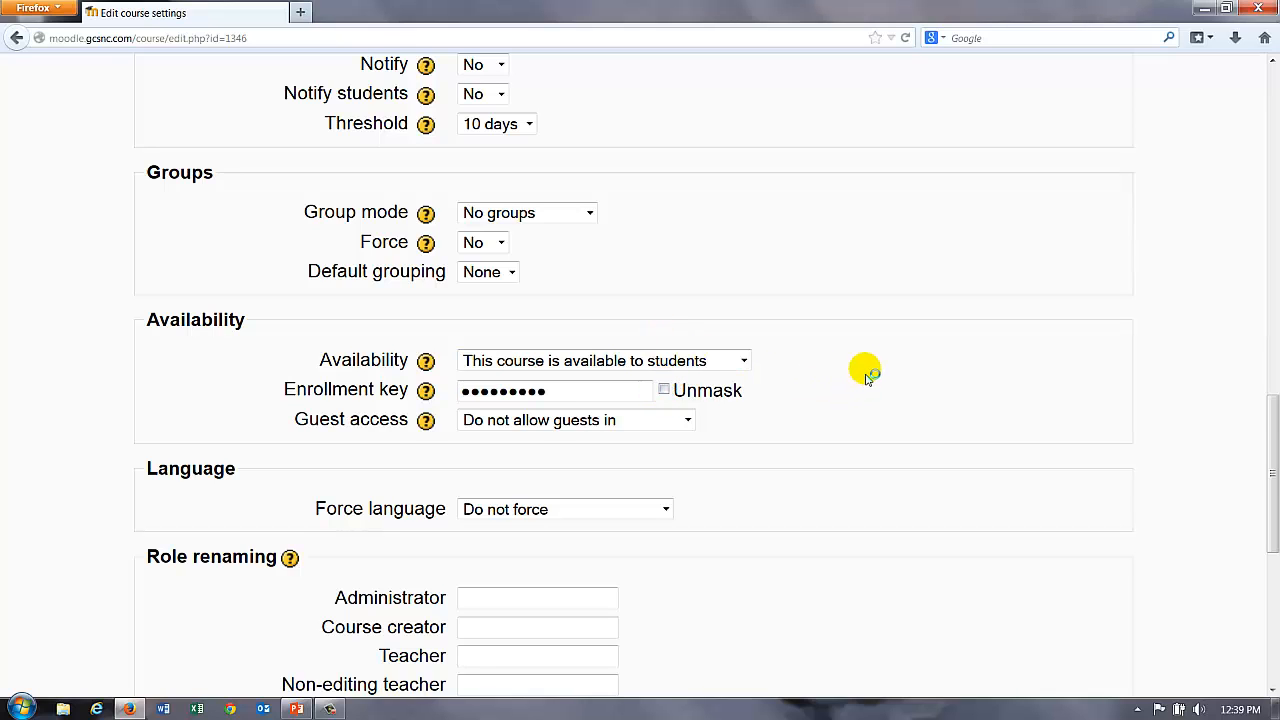
# Step: Keep the course's availability set to available to students
pyautogui.scroll(-3, 866, 377)
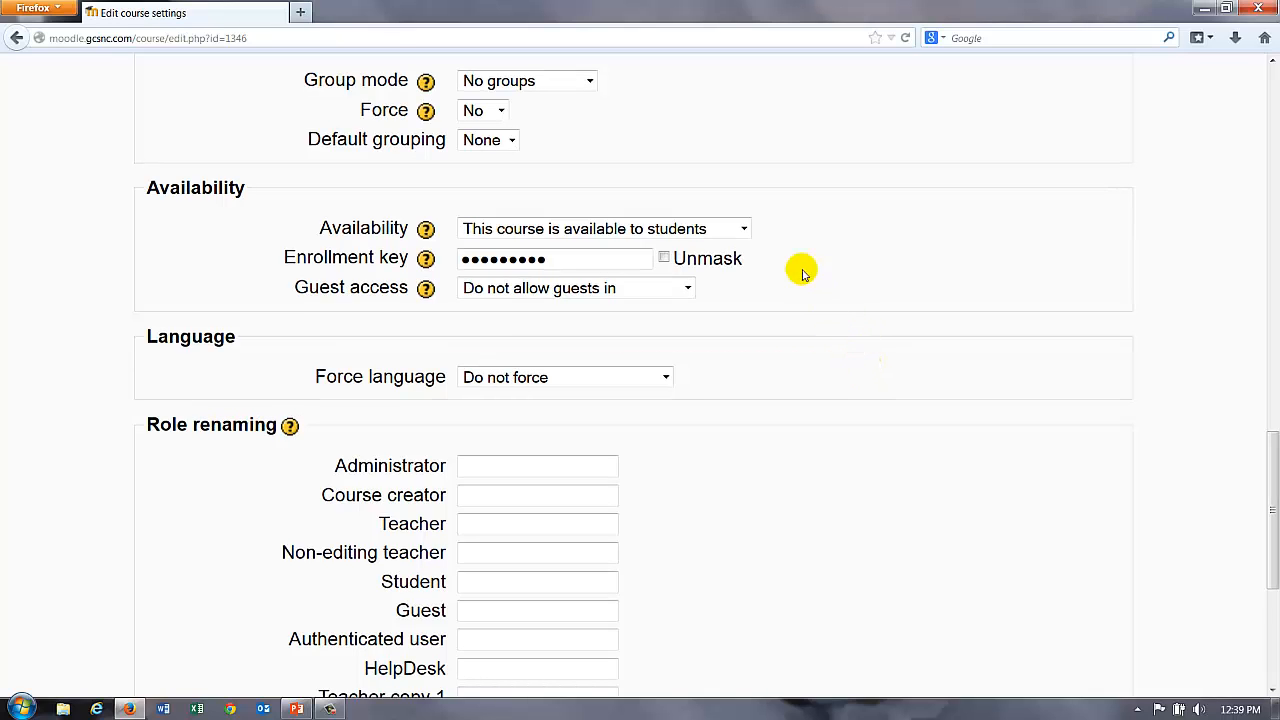
pyautogui.click(745, 229)
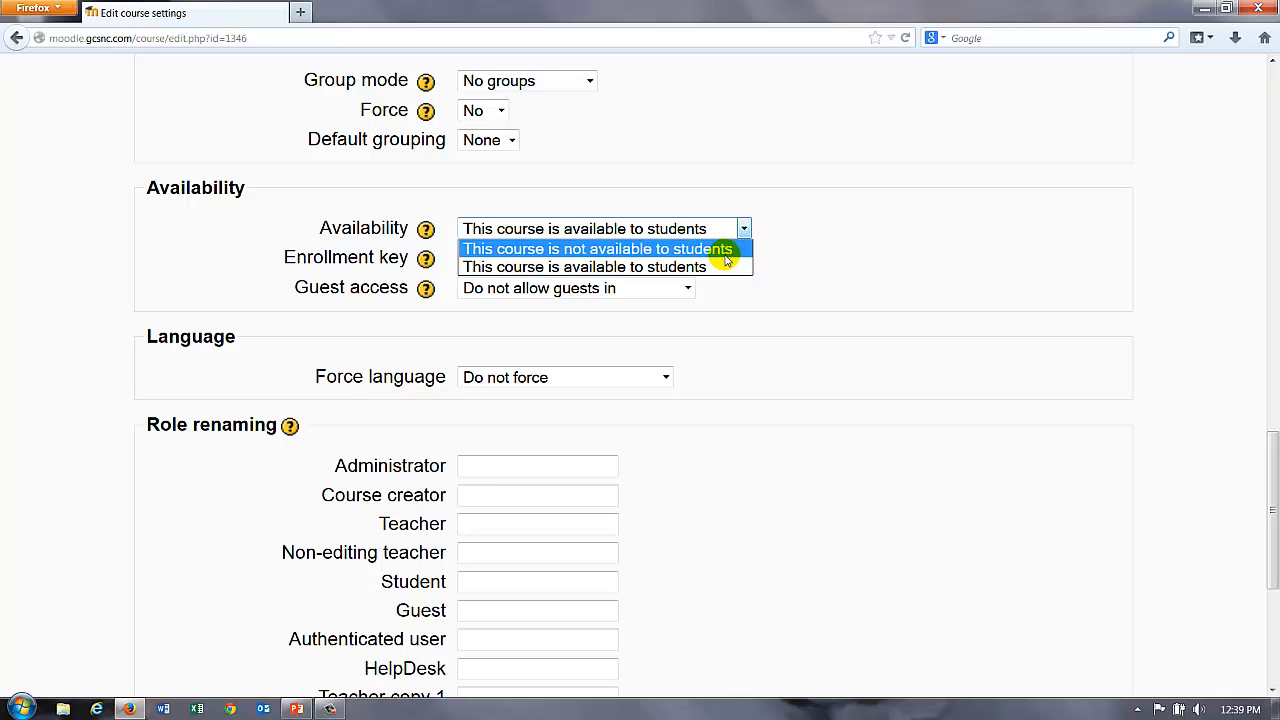
pyautogui.click(869, 238)
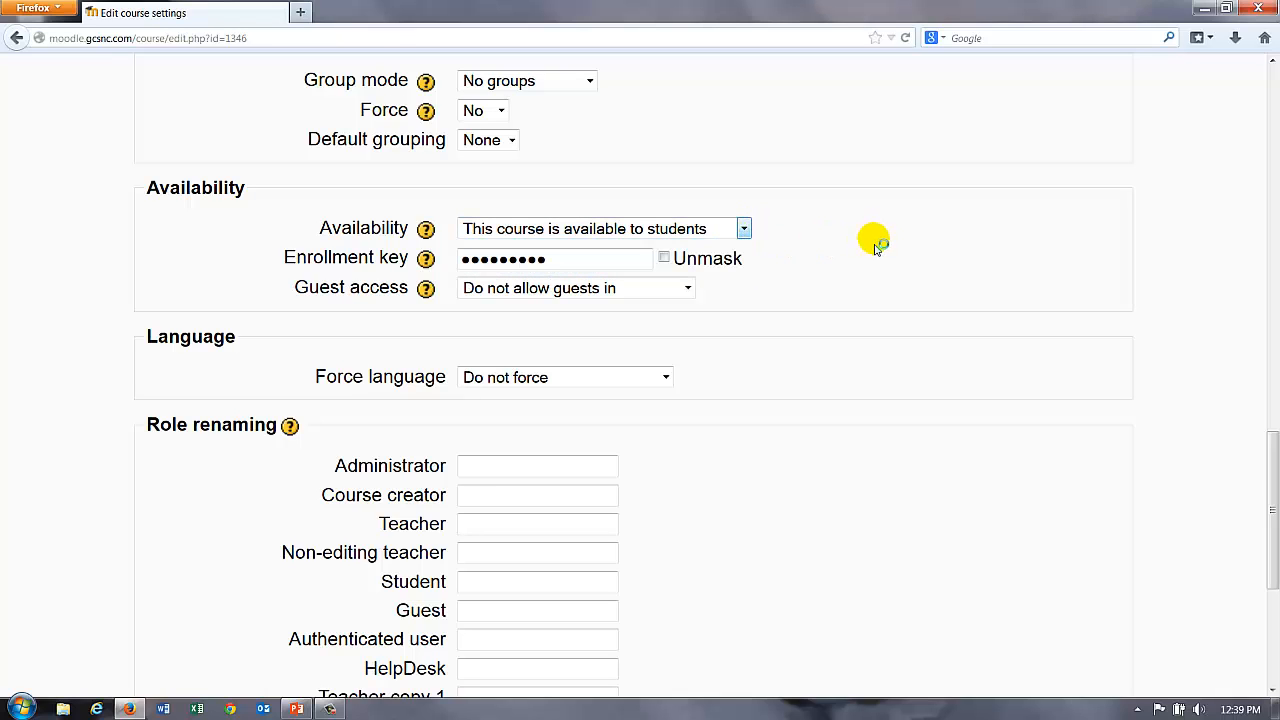
# Step: Save the course settings and dismiss the browser's remember-password prompt
pyautogui.scroll(-5, 872, 245)
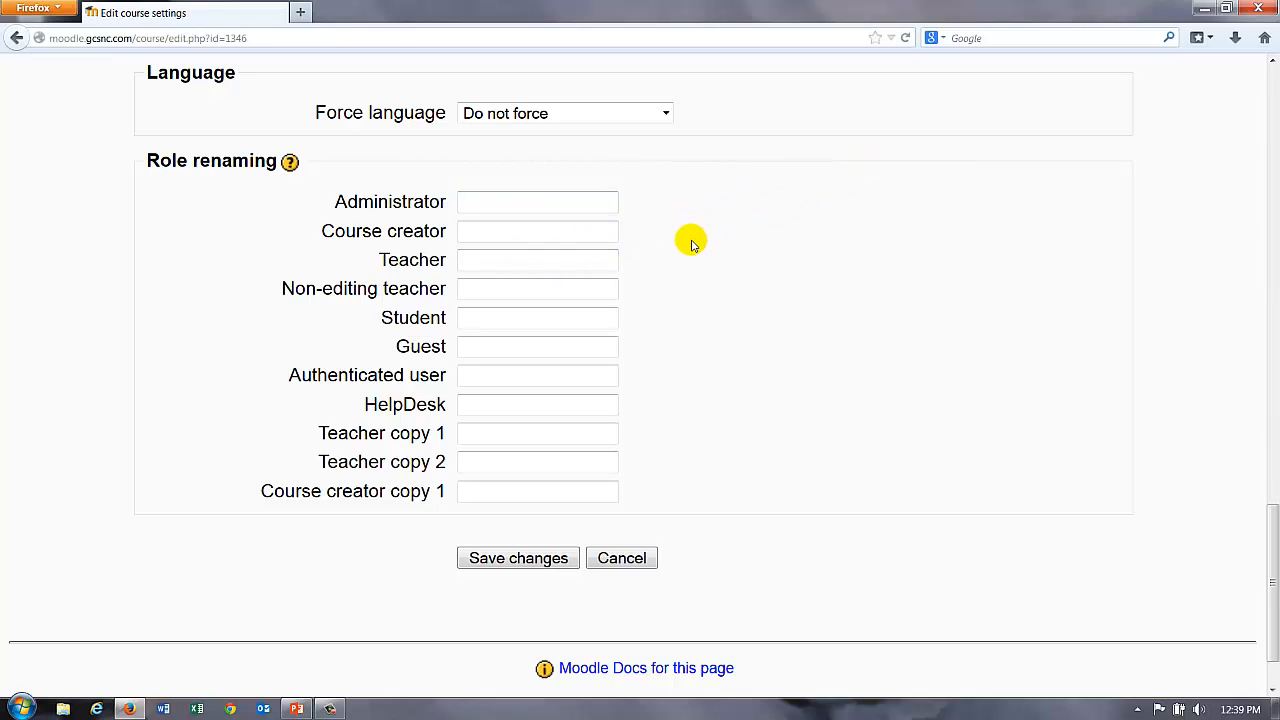
pyautogui.scroll(15, 703, 447)
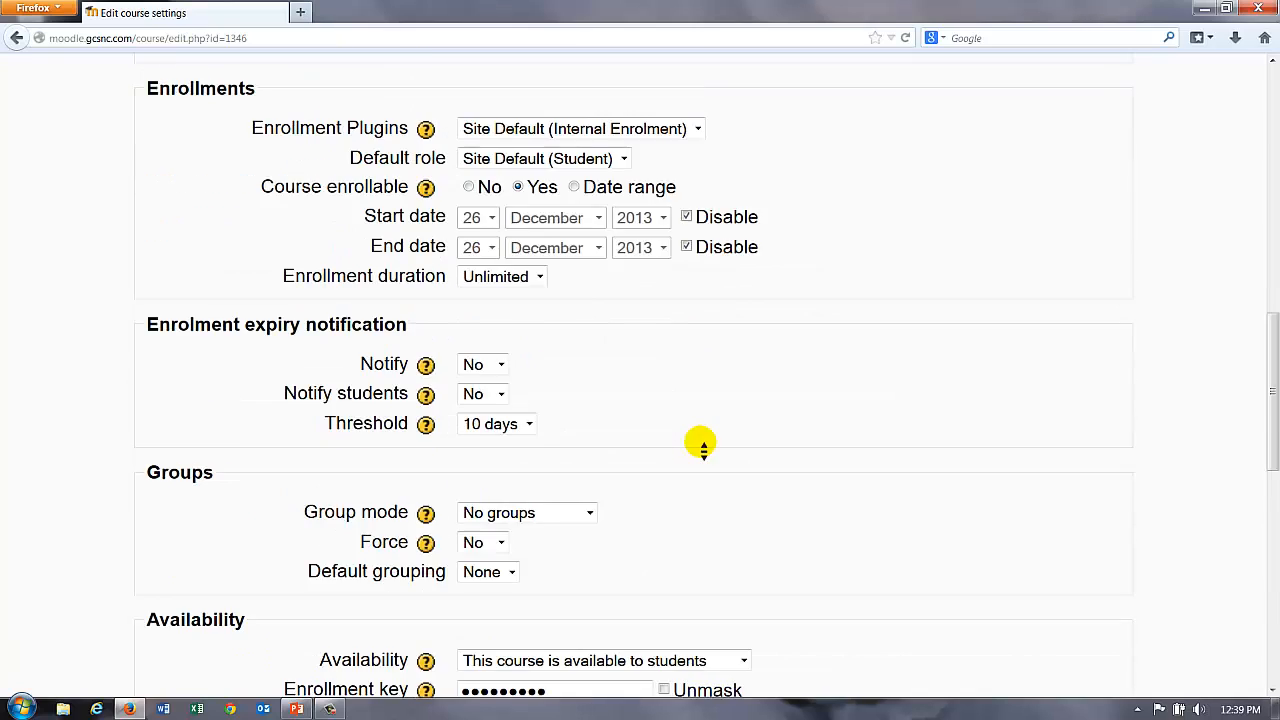
pyautogui.scroll(-10, 703, 440)
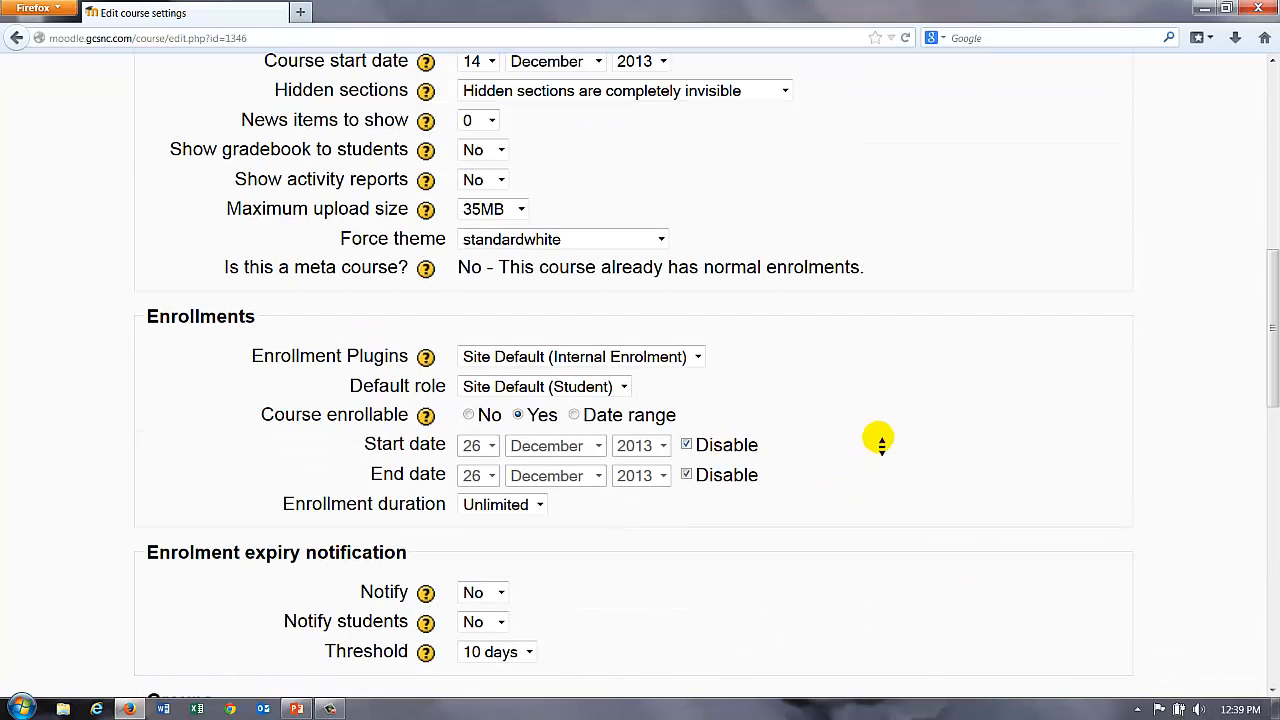
pyautogui.scroll(3, 890, 418)
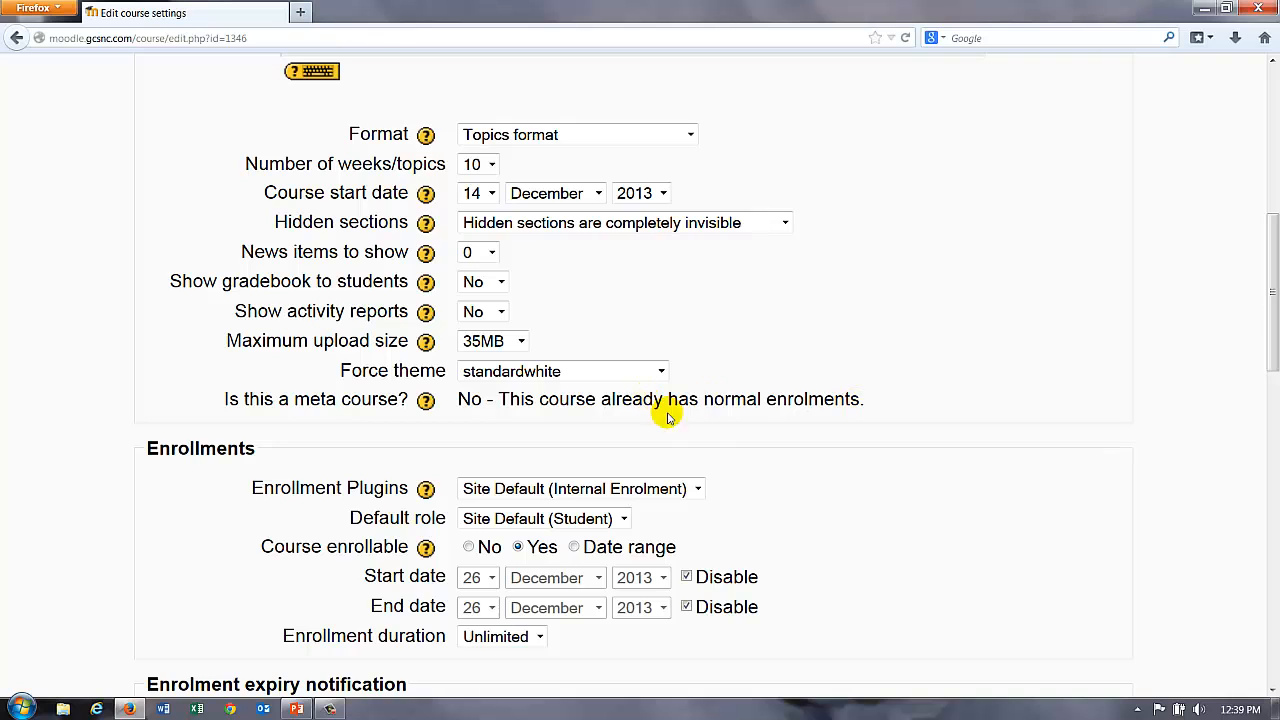
pyautogui.scroll(-15, 742, 500)
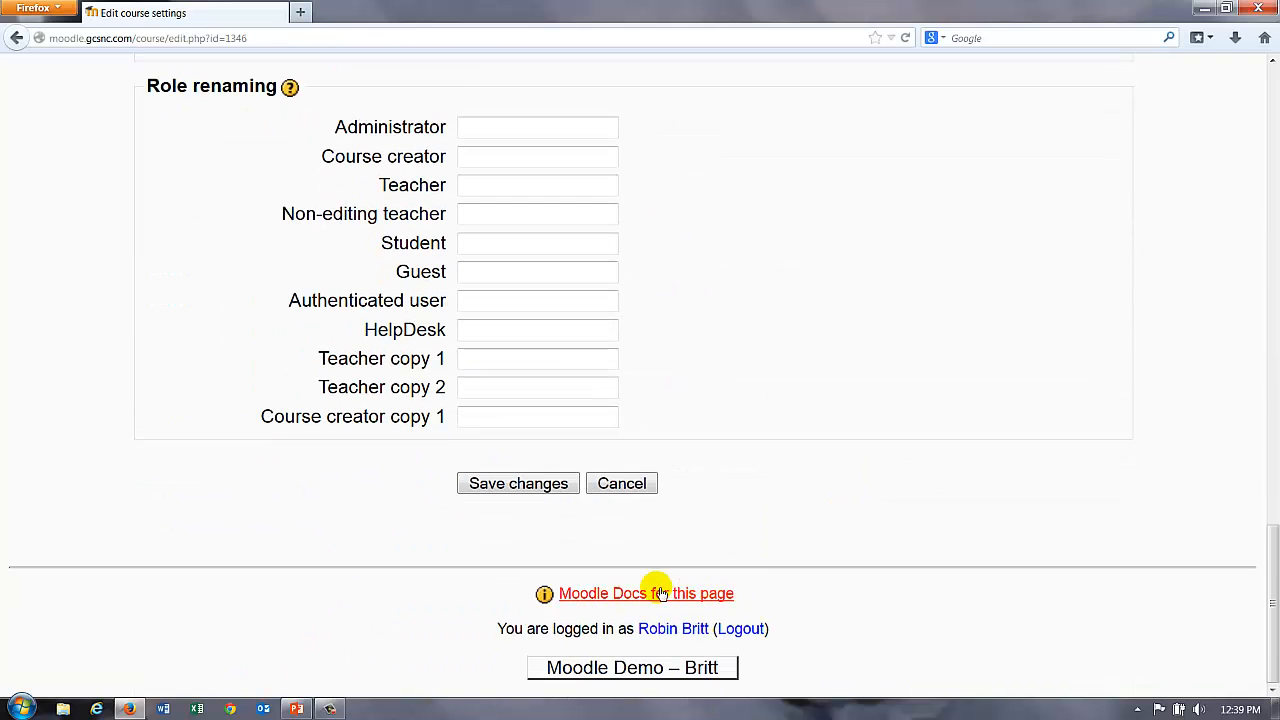
pyautogui.click(523, 482)
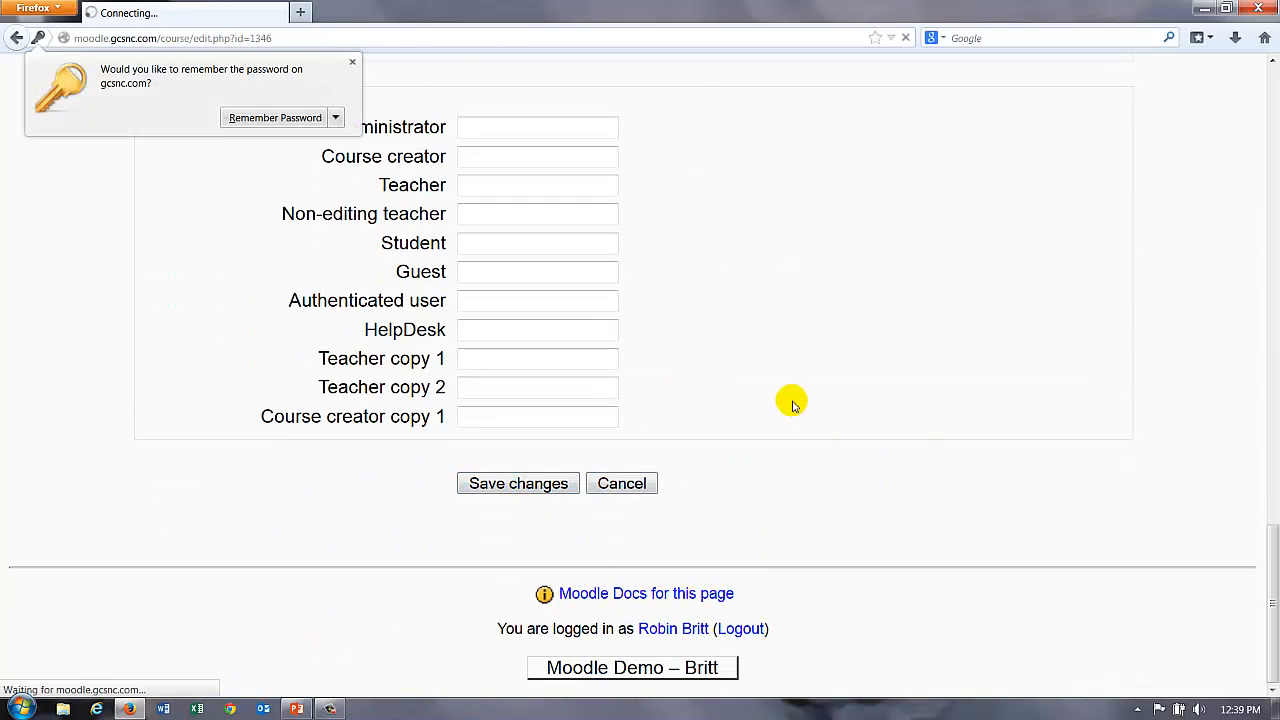
pyautogui.click(352, 62)
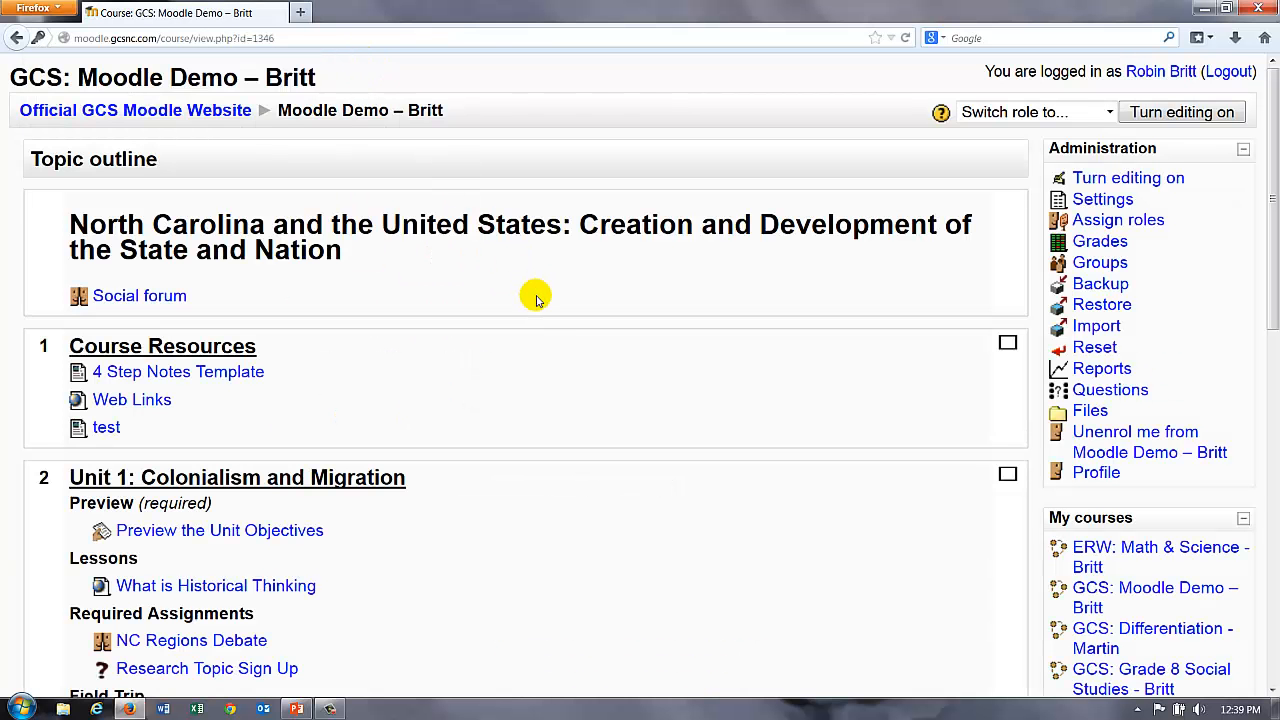